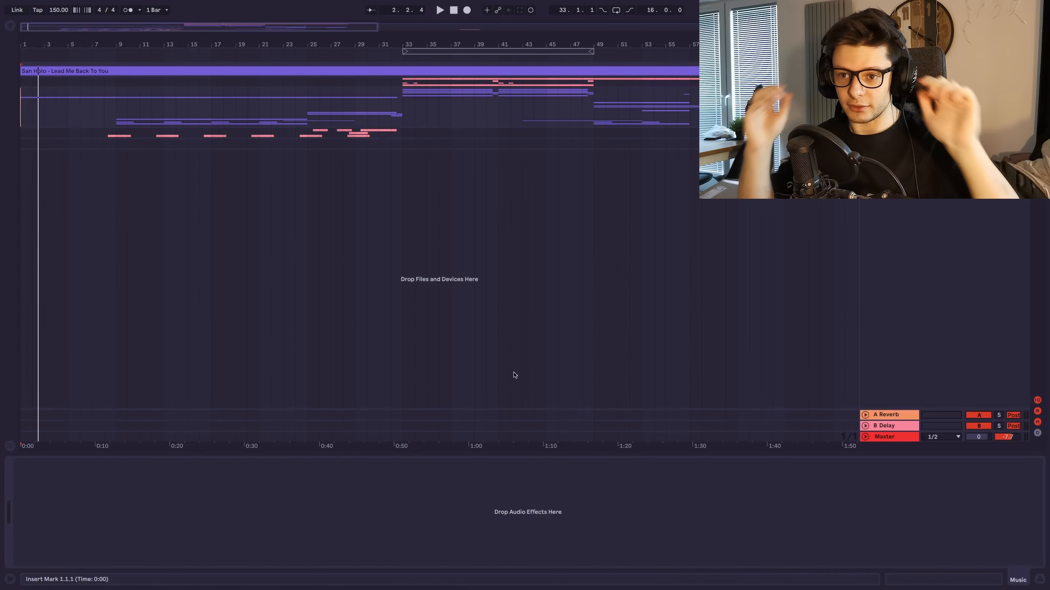
- Play the song from the start and look through all its tracks, down to the sidechain track and back up to the drums
{"action": "left_click", "coordinate": [440, 11]}
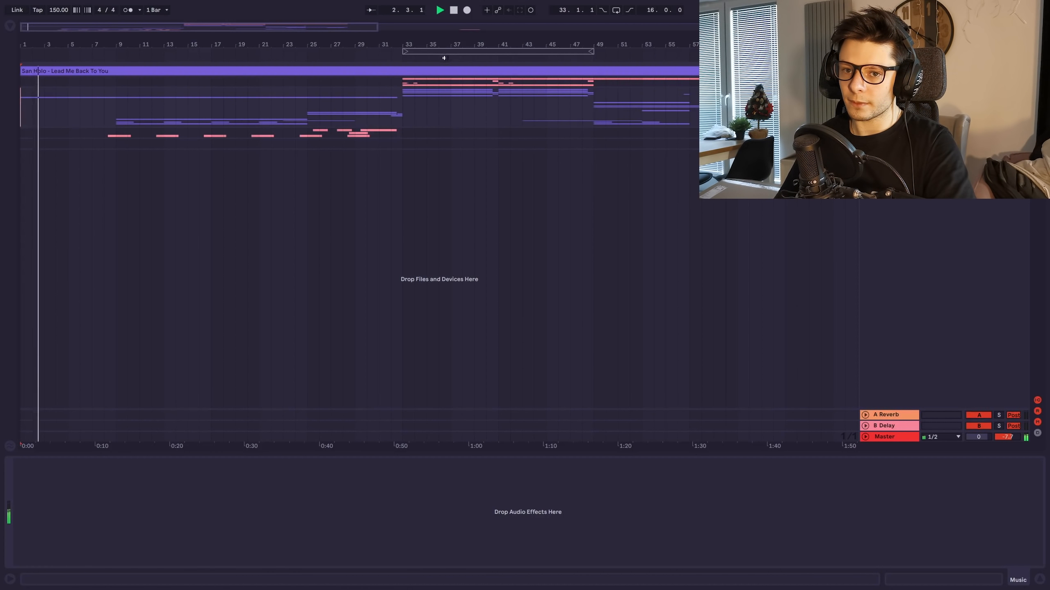
{"action": "scroll", "coordinate": [438, 248], "scroll_direction": "down", "scroll_amount": 15}
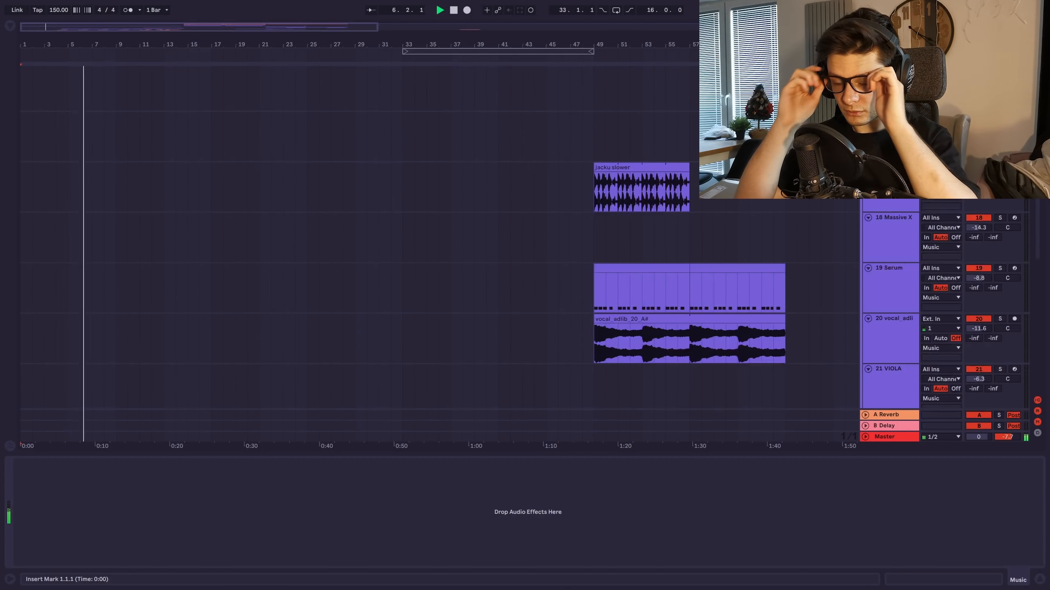
{"action": "scroll", "coordinate": [694, 157], "scroll_direction": "down", "scroll_amount": 1}
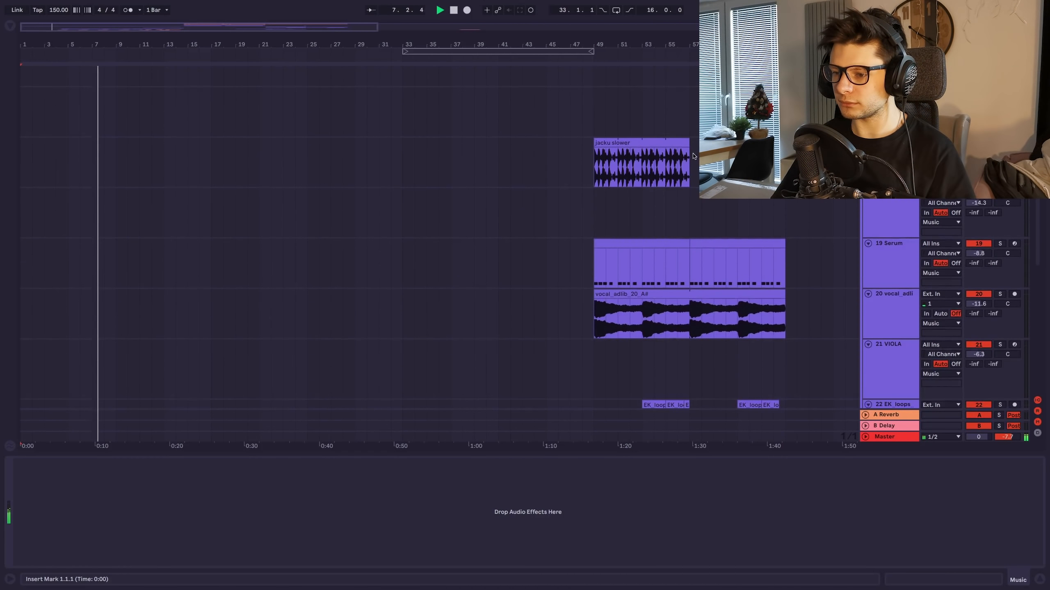
{"action": "scroll", "coordinate": [680, 162], "scroll_direction": "down", "scroll_amount": 3}
{"action": "scroll", "coordinate": [661, 178], "scroll_direction": "down", "scroll_amount": 15}
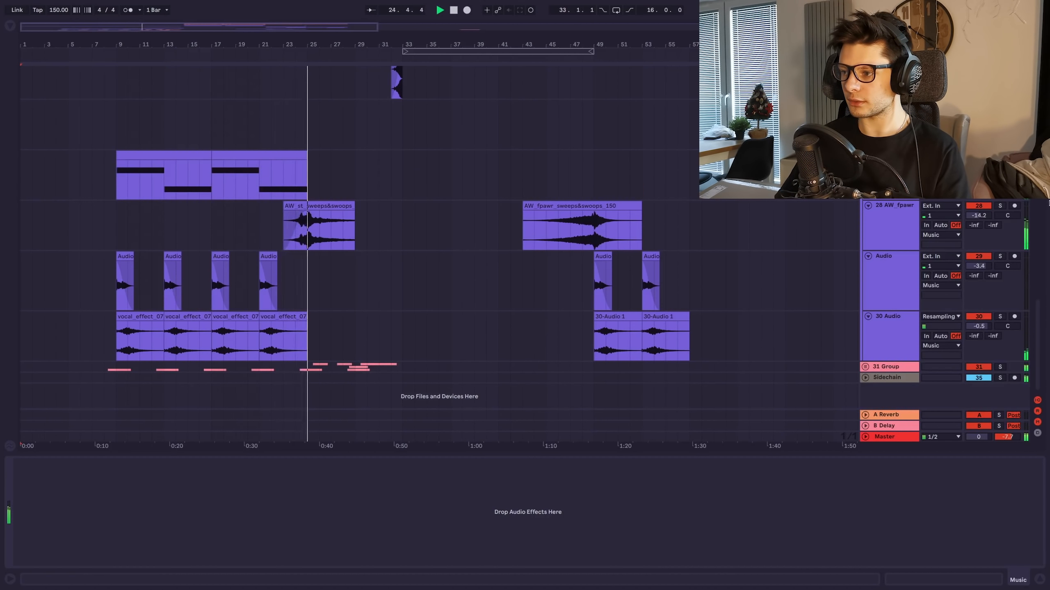
{"action": "scroll", "coordinate": [1032, 350], "scroll_direction": "up", "scroll_amount": 10}
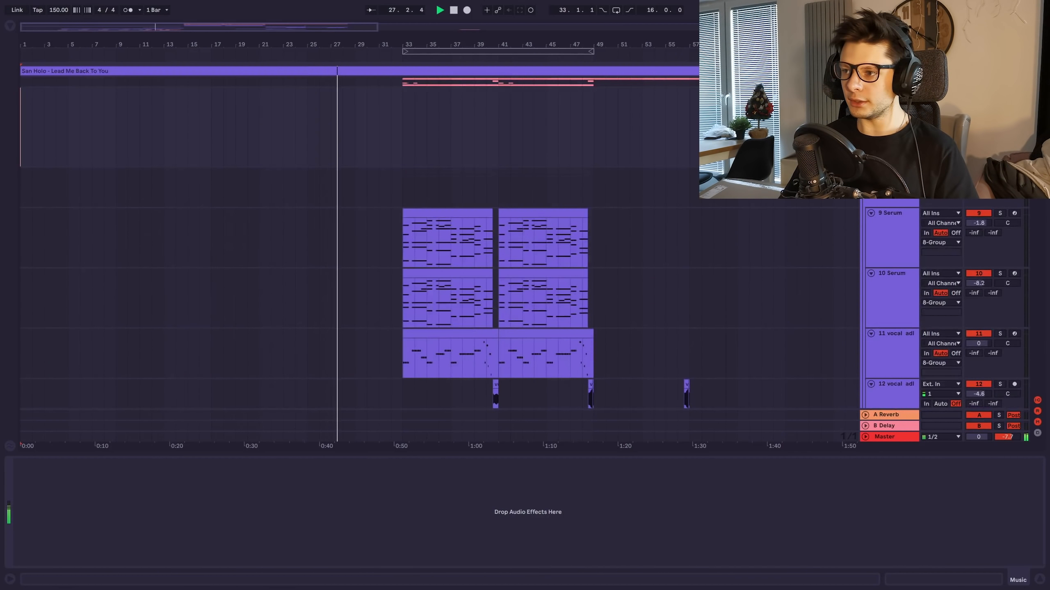
{"action": "scroll", "coordinate": [537, 260], "scroll_direction": "up", "scroll_amount": 5}
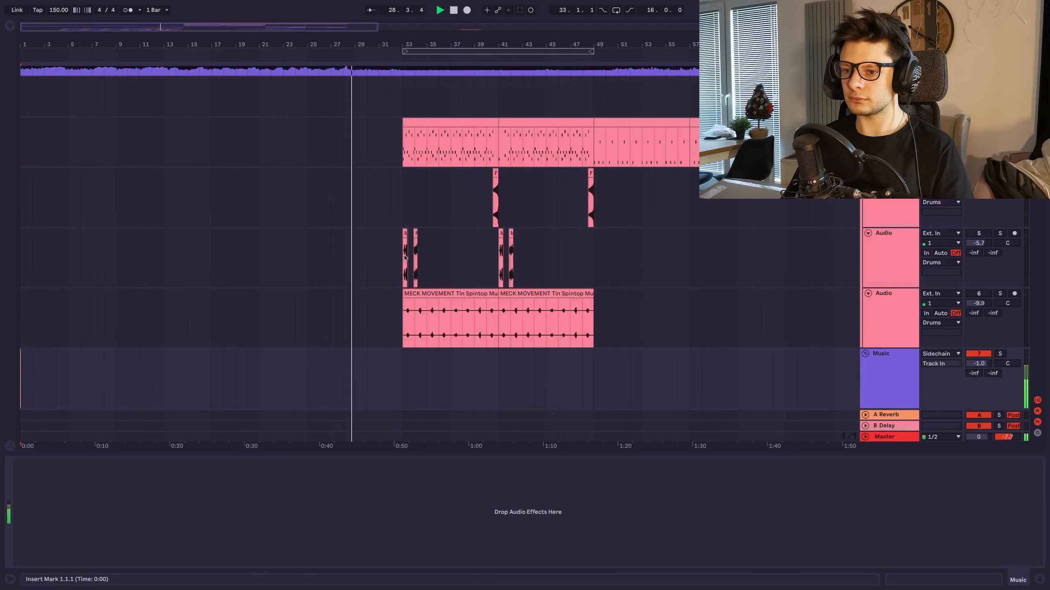
{"action": "scroll", "coordinate": [404, 257], "scroll_direction": "up", "scroll_amount": 8}
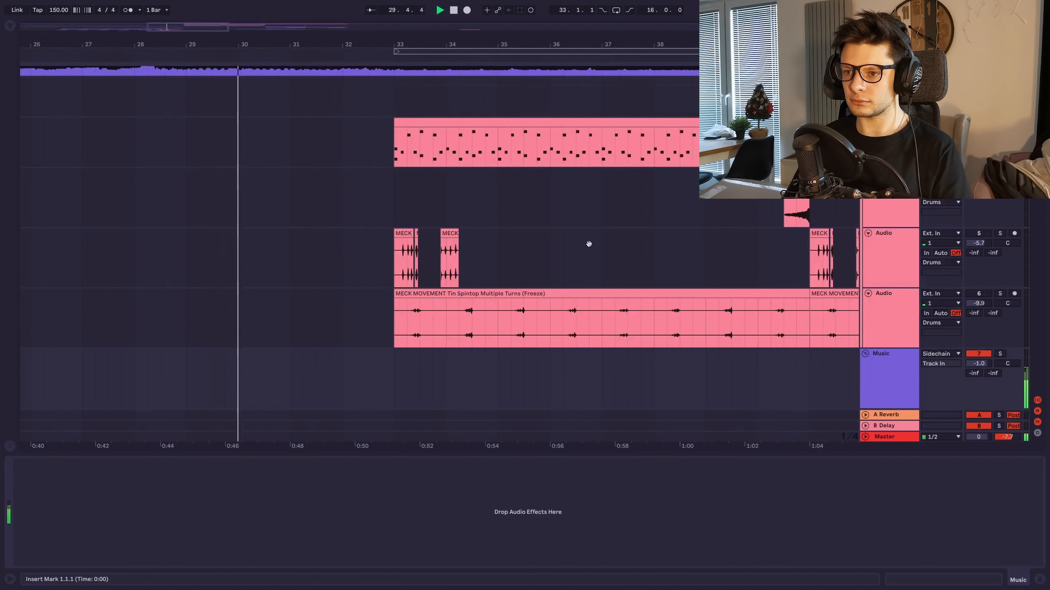
- Examine the build-up effects and audio tracks leading into the drop at bar 33 during playback
{"action": "left_click_drag", "start_coordinate": [589, 244], "coordinate": [533, 246]}
{"action": "left_click_drag", "start_coordinate": [561, 402], "coordinate": [551, 125]}
{"action": "left_click_drag", "start_coordinate": [592, 282], "coordinate": [594, 6]}
{"action": "left_click_drag", "start_coordinate": [614, 368], "coordinate": [619, 136]}
{"action": "left_click_drag", "start_coordinate": [582, 401], "coordinate": [587, 77]}
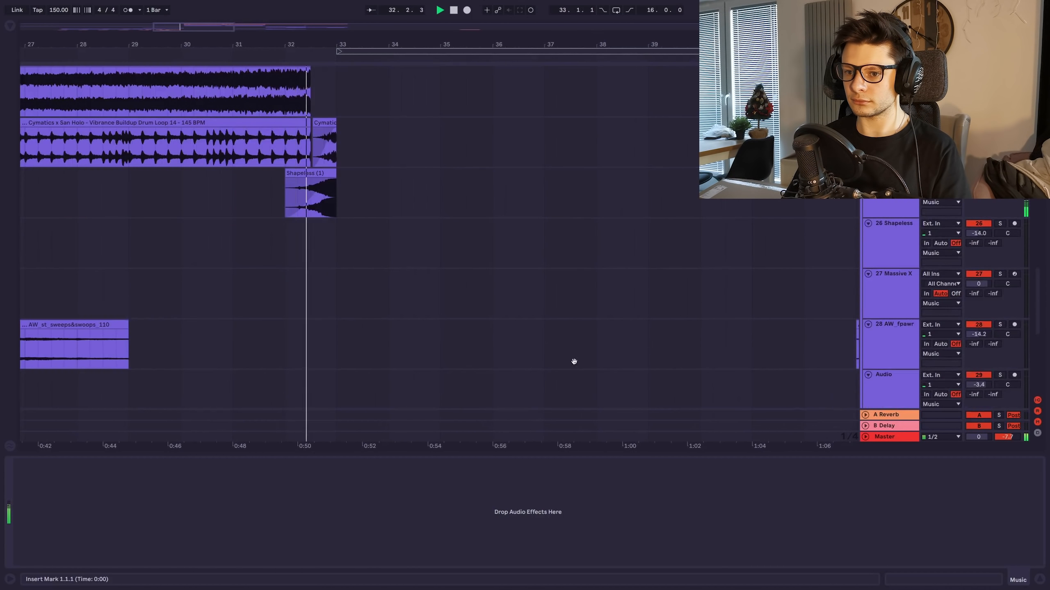
{"action": "left_click_drag", "start_coordinate": [574, 362], "coordinate": [561, 329]}
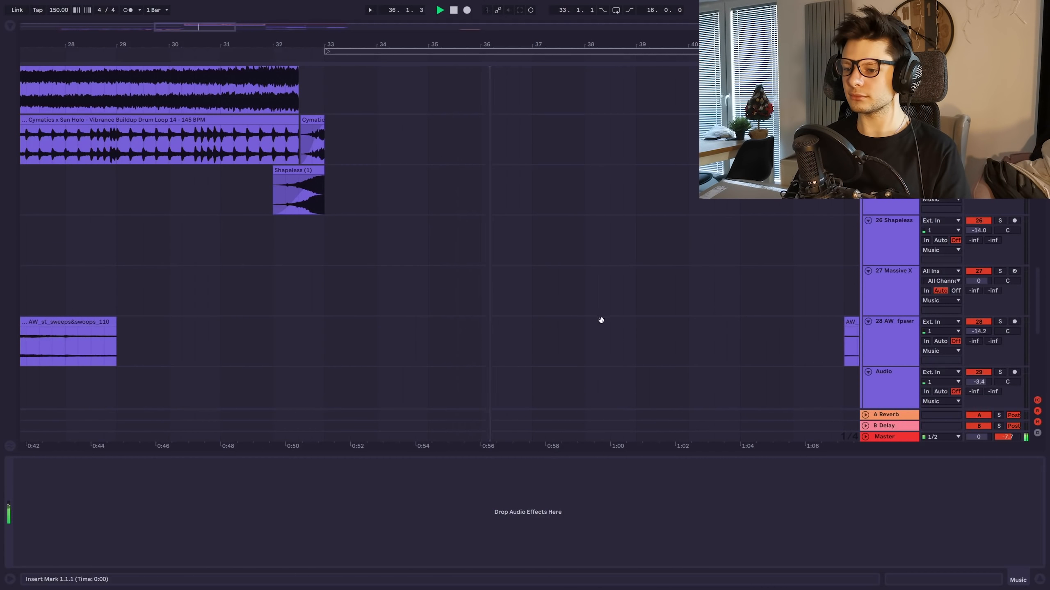
{"action": "double_click", "coordinate": [592, 454]}
{"action": "scroll", "coordinate": [611, 385], "scroll_direction": "down", "scroll_amount": 3}
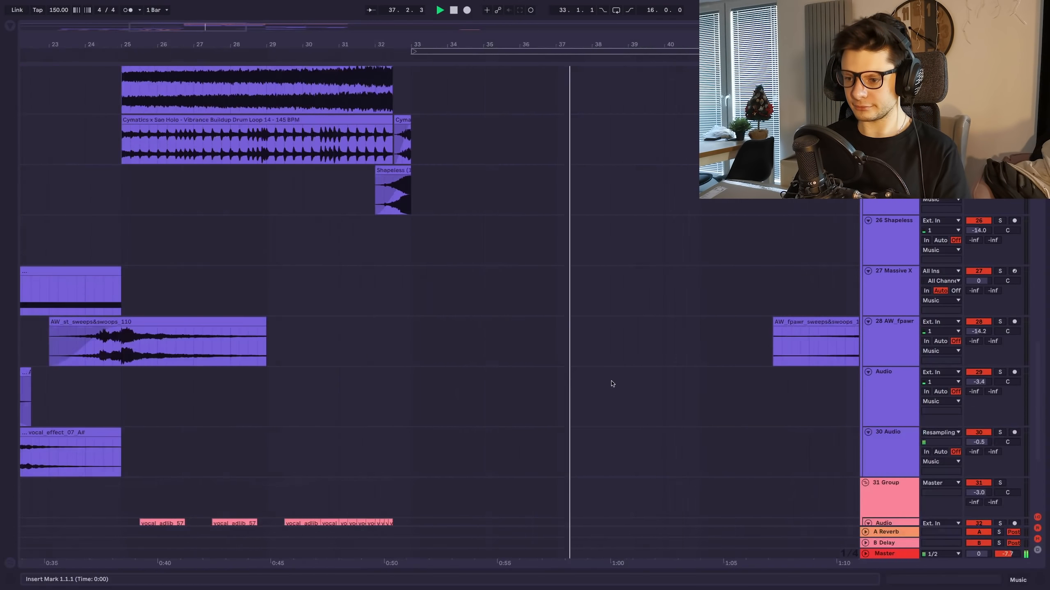
- Examine the drop's Serum, vocal, sweep and drum clips between bars 33 and 49, and stop playback
{"action": "scroll", "coordinate": [617, 330], "scroll_direction": "up", "scroll_amount": 10}
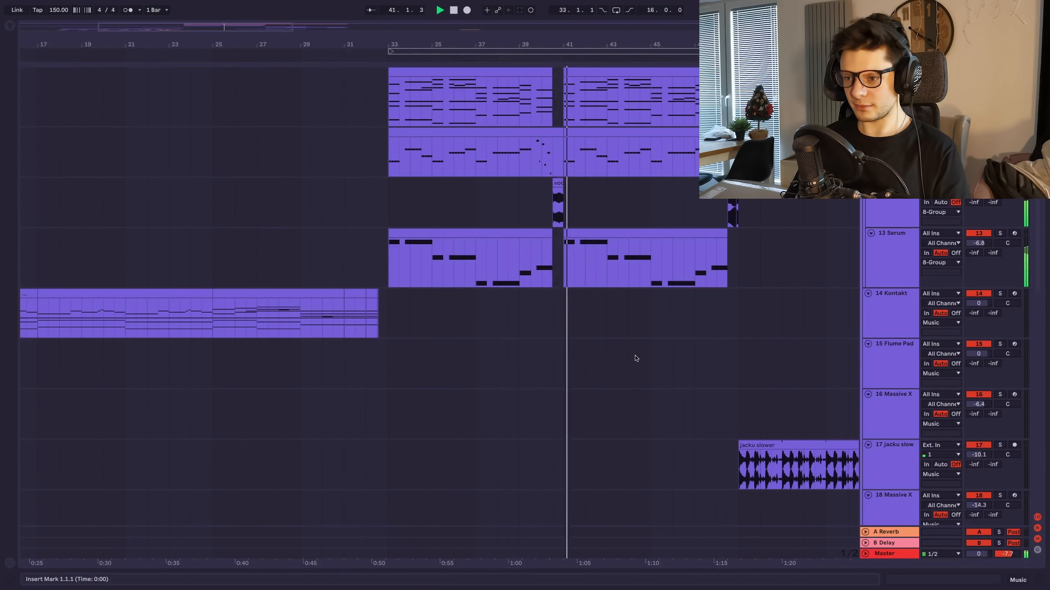
{"action": "left_click_drag", "start_coordinate": [666, 354], "coordinate": [550, 254]}
{"action": "left_click_drag", "start_coordinate": [620, 215], "coordinate": [595, 443]}
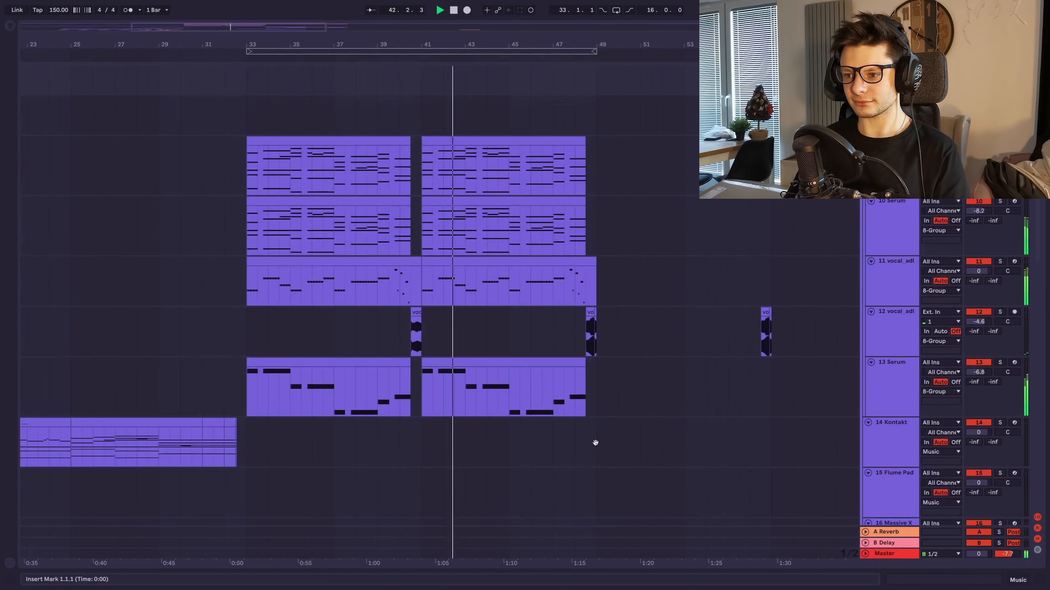
{"action": "scroll", "coordinate": [595, 443], "scroll_direction": "down", "scroll_amount": 12}
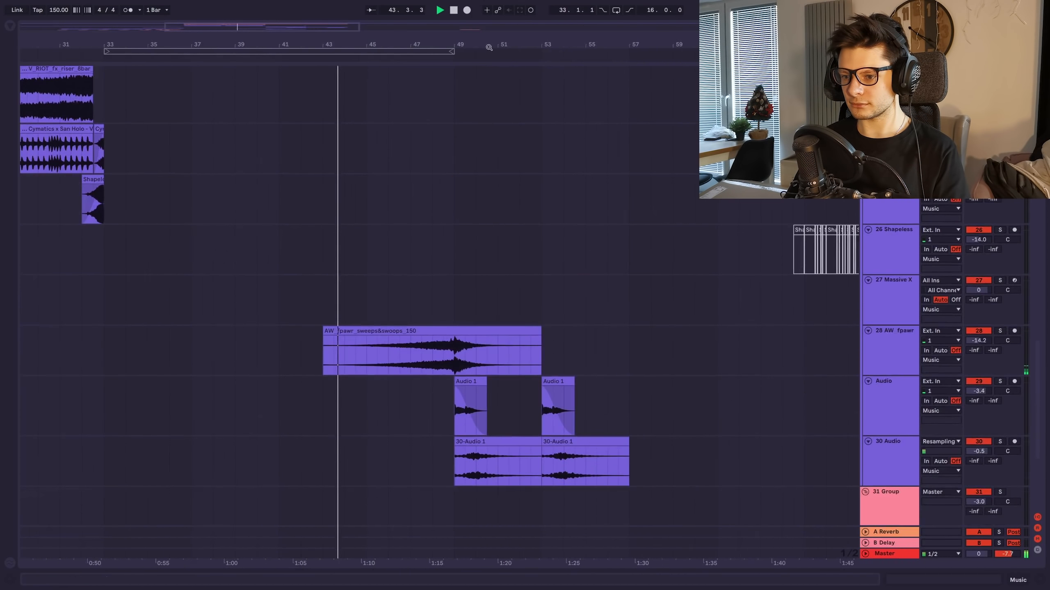
{"action": "scroll", "coordinate": [492, 351], "scroll_direction": "down", "scroll_amount": 5}
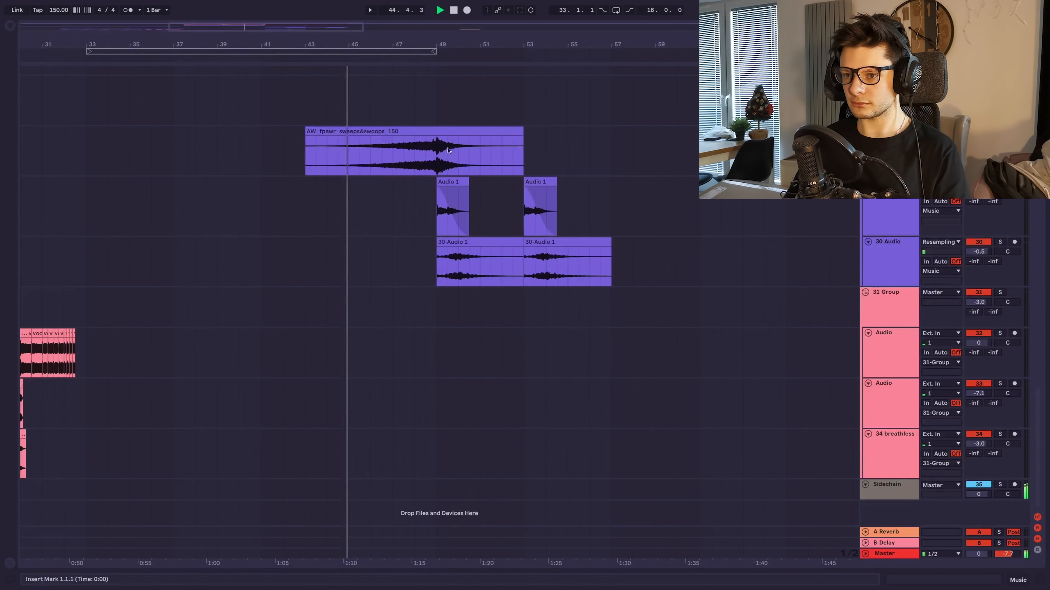
{"action": "left_click_drag", "start_coordinate": [468, 389], "coordinate": [671, 239]}
{"action": "scroll", "coordinate": [645, 264], "scroll_direction": "down", "scroll_amount": 3}
{"action": "left_click_drag", "start_coordinate": [513, 386], "coordinate": [503, 426]}
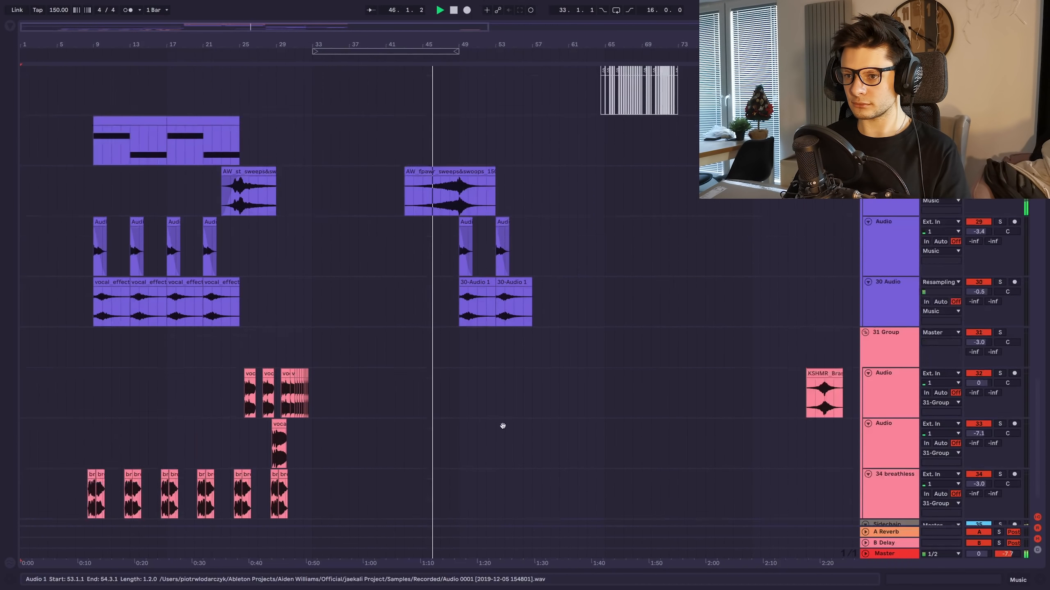
{"action": "scroll", "coordinate": [500, 195], "scroll_direction": "up", "scroll_amount": 15}
{"action": "scroll", "coordinate": [487, 192], "scroll_direction": "up", "scroll_amount": 5}
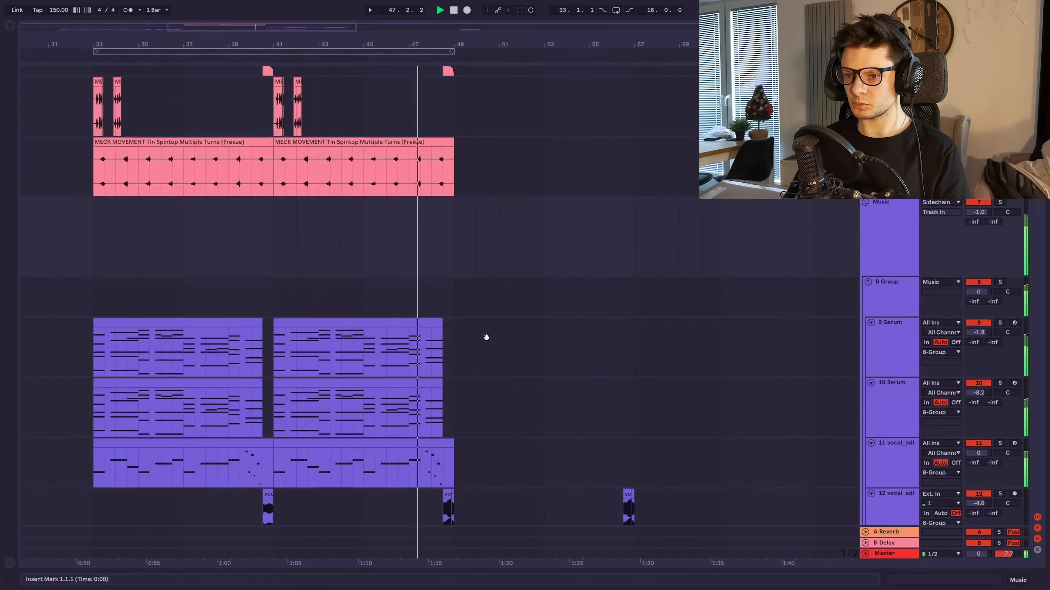
{"action": "scroll", "coordinate": [492, 319], "scroll_direction": "up", "scroll_amount": 2}
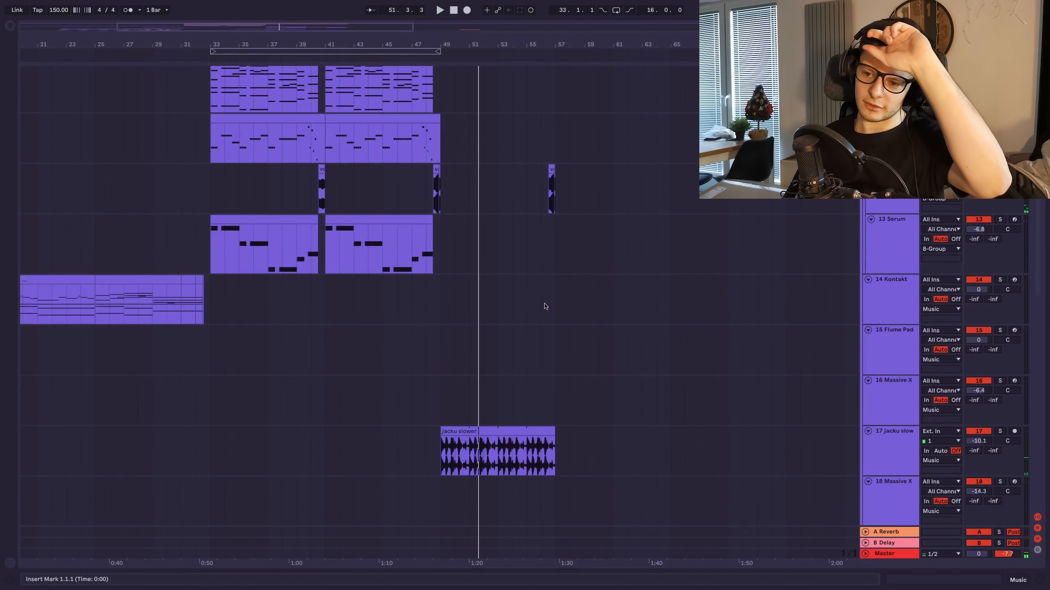
{"action": "key", "text": "space"}
- Solo the 14 Kontakt track and play its opening clip from bar 1
{"action": "left_click_drag", "start_coordinate": [299, 260], "coordinate": [429, 352]}
{"action": "scroll", "coordinate": [429, 351], "scroll_direction": "up", "scroll_amount": 3}
{"action": "left_click_drag", "start_coordinate": [261, 244], "coordinate": [750, 76]}
{"action": "scroll", "coordinate": [209, 284], "scroll_direction": "down", "scroll_amount": 5}
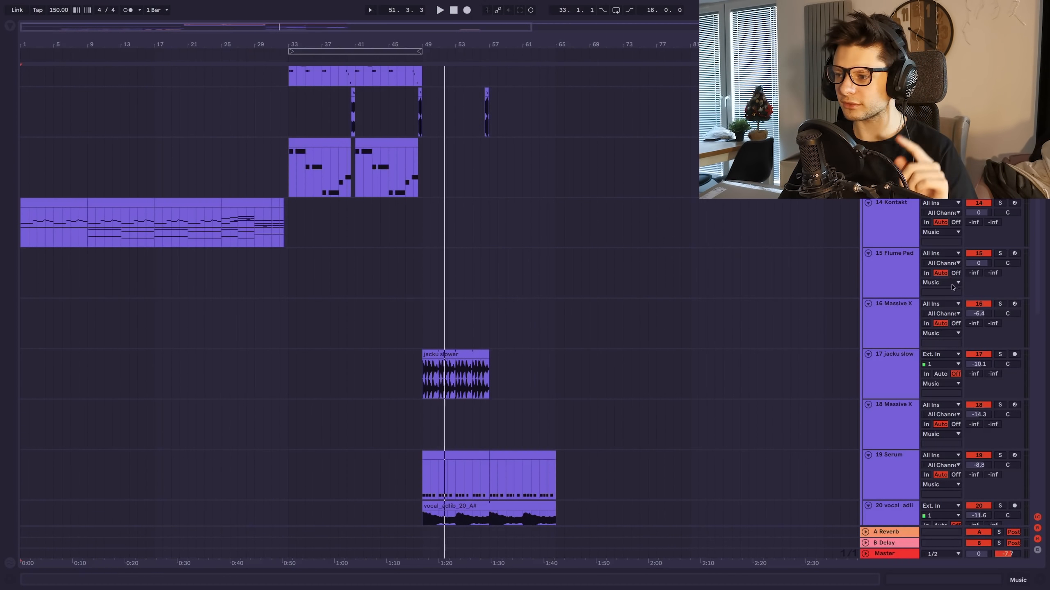
{"action": "scroll", "coordinate": [1036, 273], "scroll_direction": "up", "scroll_amount": 3}
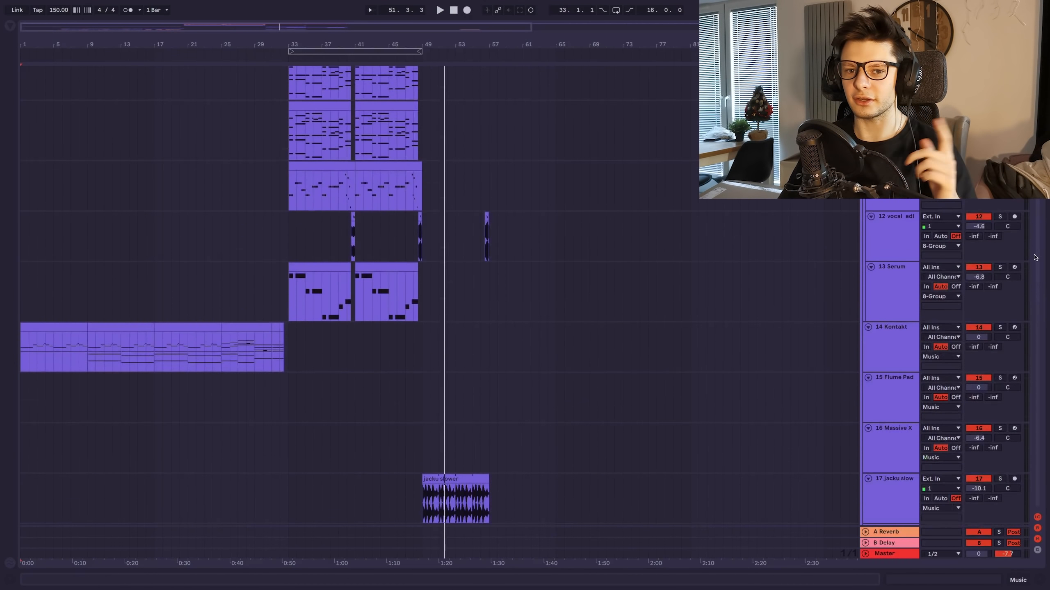
{"action": "left_click", "coordinate": [57, 334]}
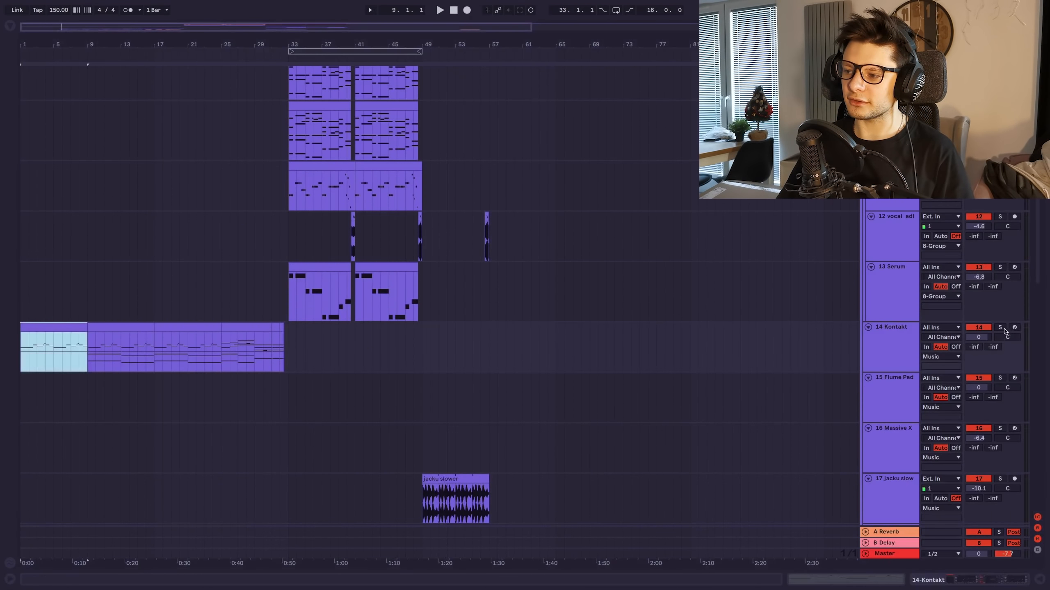
{"action": "left_click", "coordinate": [1001, 328]}
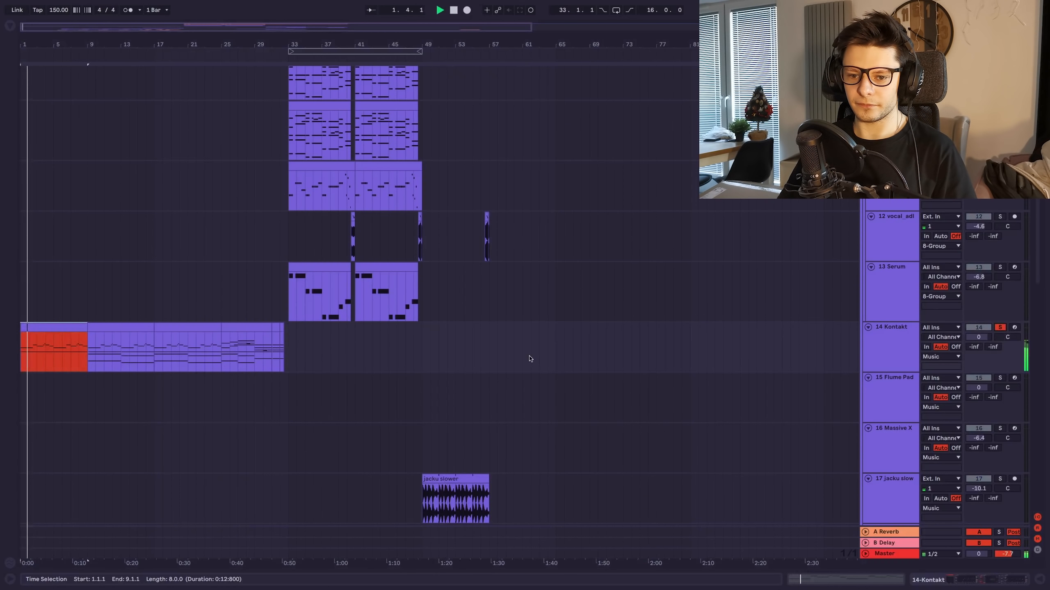
- Show the Kontakt track's device chain and resume playing its opening clip
{"action": "key", "text": "shift+Tab"}
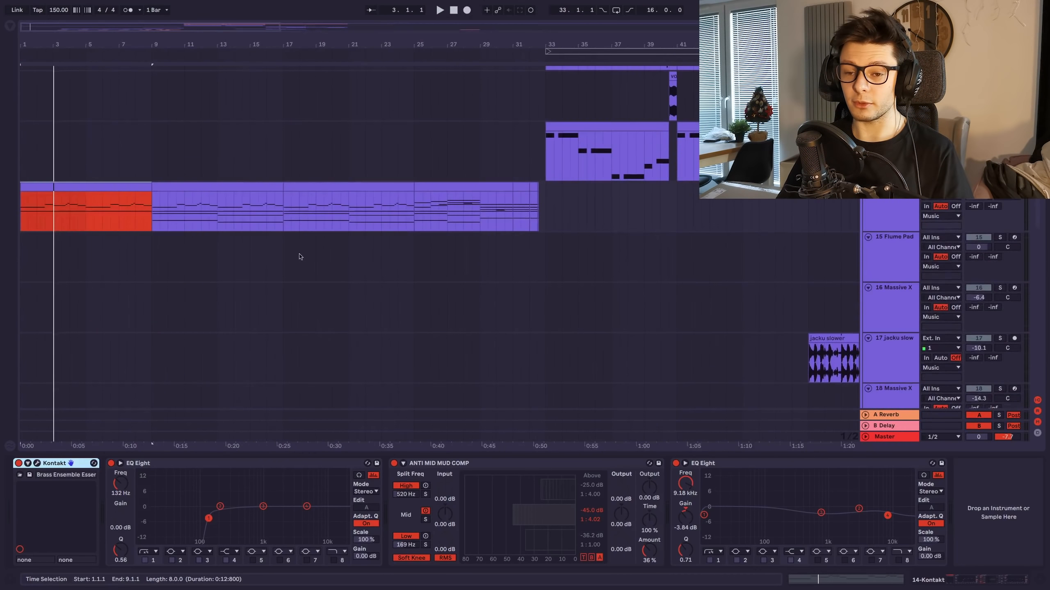
{"action": "scroll", "coordinate": [301, 257], "scroll_direction": "up", "scroll_amount": 1}
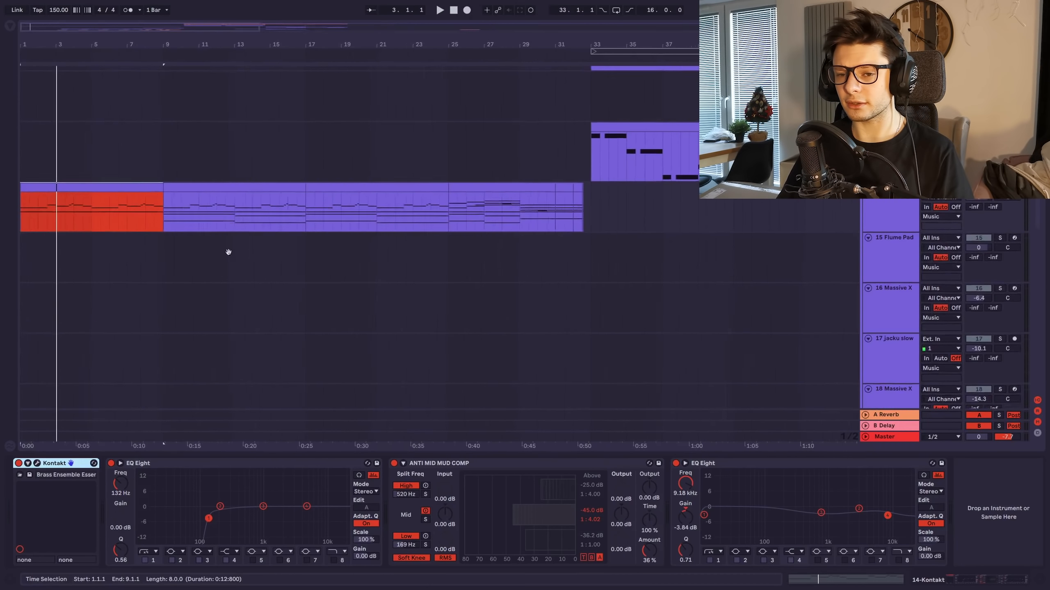
{"action": "scroll", "coordinate": [227, 251], "scroll_direction": "down", "scroll_amount": 1}
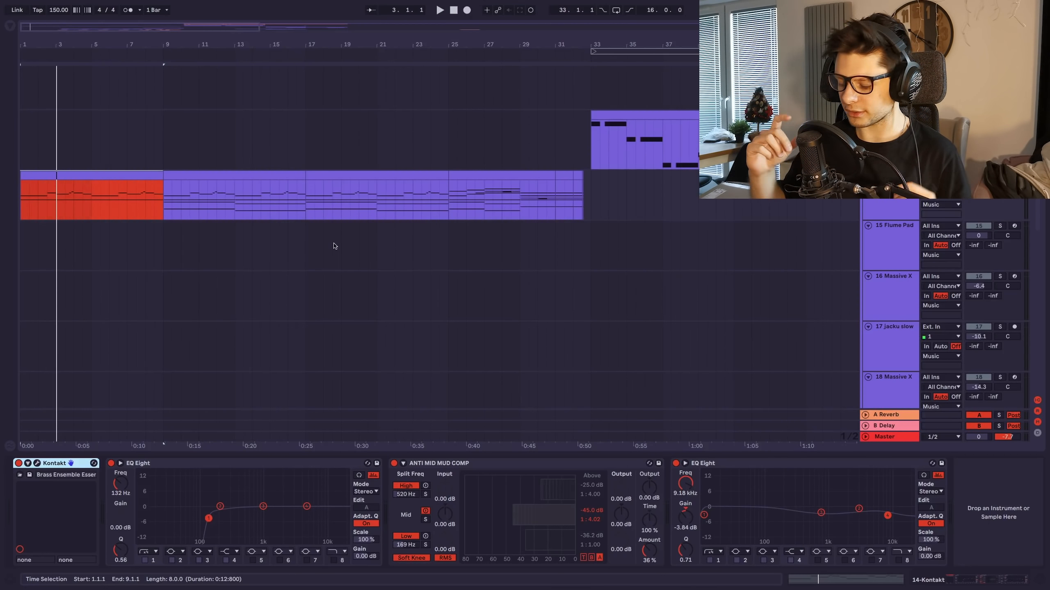
{"action": "key", "text": "space"}
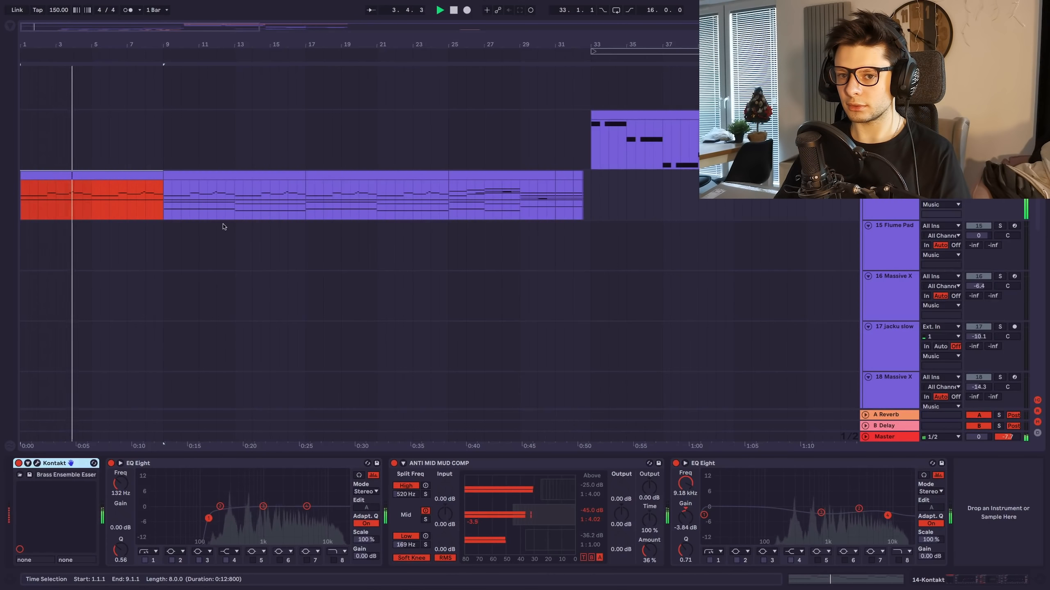
- Play the Kontakt clip starting at bar 9 and open its notes in the piano roll
{"action": "left_click", "coordinate": [194, 173]}
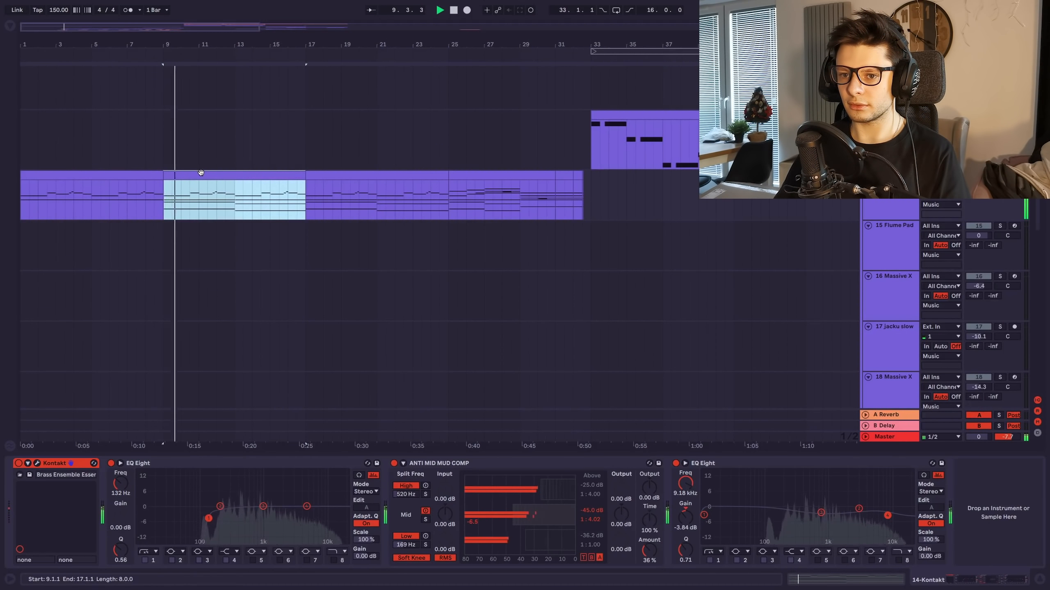
{"action": "double_click", "coordinate": [201, 173]}
{"action": "scroll", "coordinate": [450, 447], "scroll_direction": "down", "scroll_amount": 1}
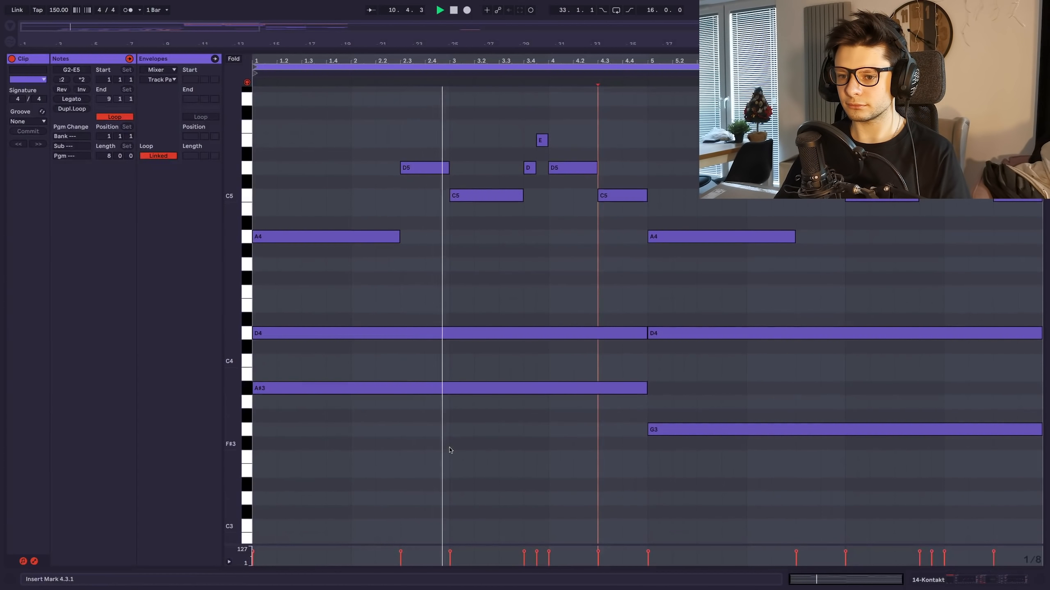
- Audition the sustained D4 notes in the Kontakt clip, replay it from bar 9 and examine its low notes
{"action": "left_click", "coordinate": [250, 335]}
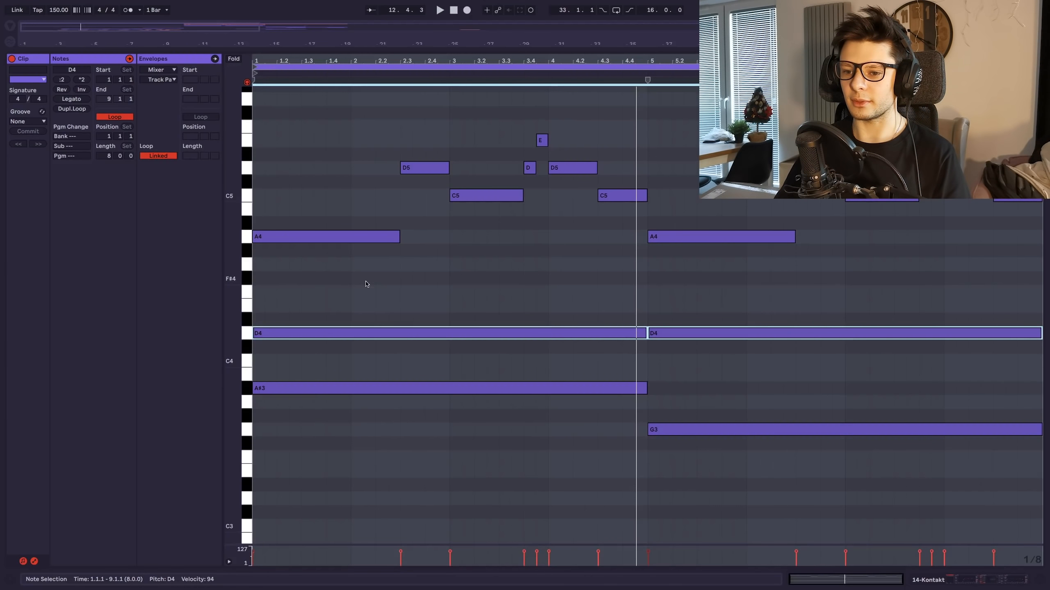
{"action": "left_click", "coordinate": [248, 334]}
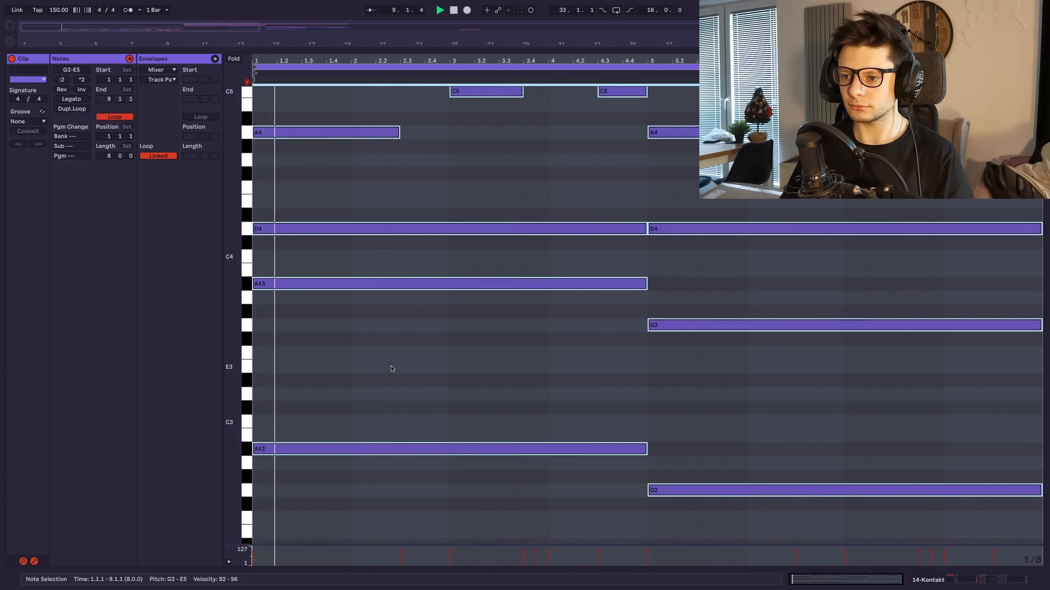
{"action": "left_click", "coordinate": [392, 367]}
{"action": "scroll", "coordinate": [488, 347], "scroll_direction": "up", "scroll_amount": 1}
- Return to the Kontakt track's device chain and play its clip starting at bar 17
{"action": "key", "text": "shift+Tab"}
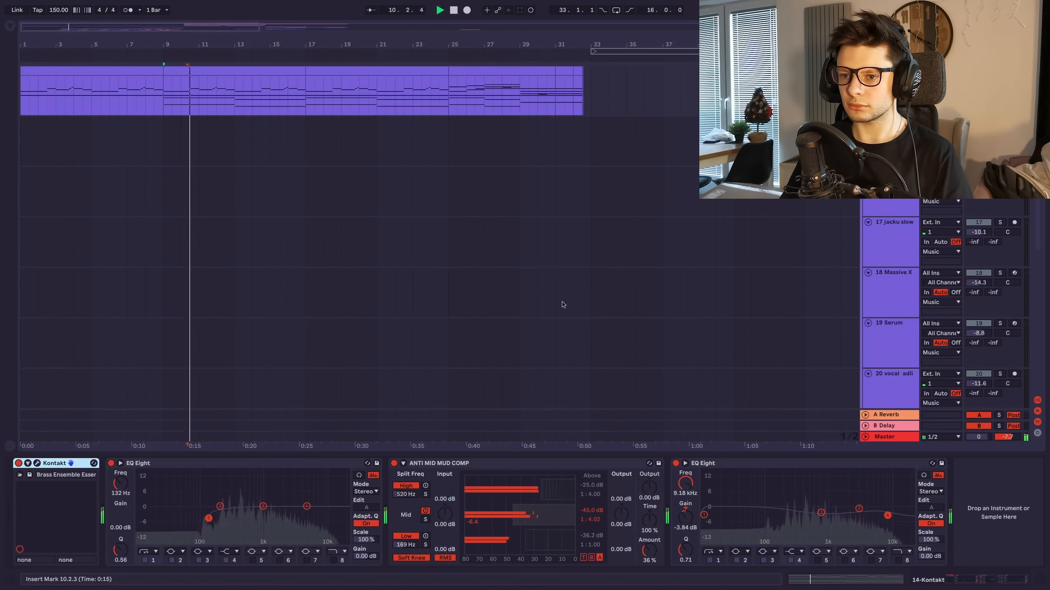
{"action": "scroll", "coordinate": [564, 304], "scroll_direction": "up", "scroll_amount": 1}
{"action": "scroll", "coordinate": [303, 171], "scroll_direction": "up", "scroll_amount": 2}
{"action": "scroll", "coordinate": [302, 171], "scroll_direction": "up", "scroll_amount": 3}
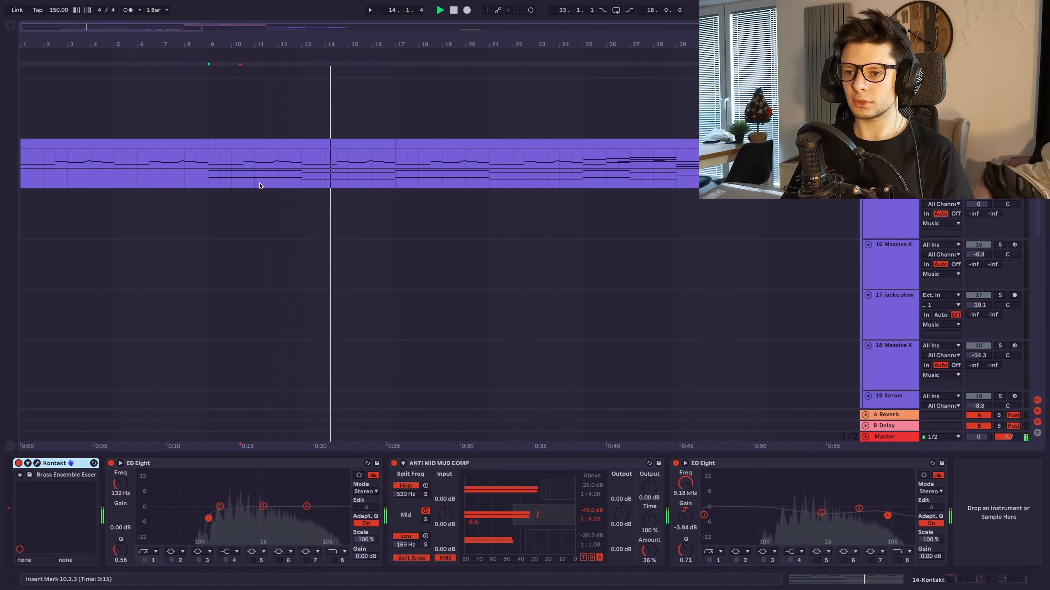
{"action": "scroll", "coordinate": [366, 184], "scroll_direction": "down", "scroll_amount": 2}
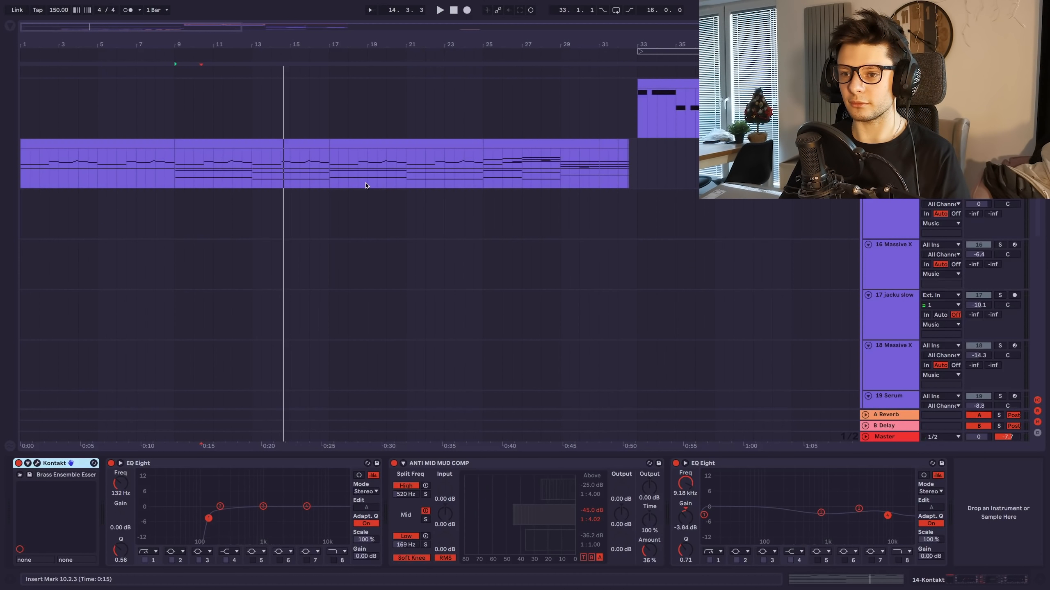
{"action": "left_click", "coordinate": [371, 147]}
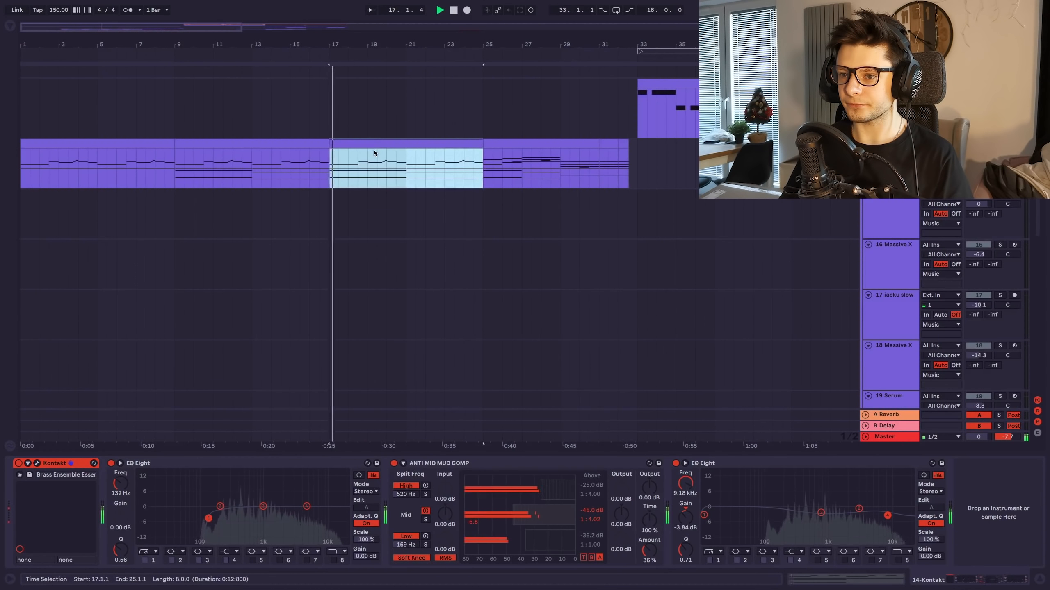
- Play the Kontakt clip from bar 25 and look closely at its chord pattern
{"action": "left_click", "coordinate": [553, 143]}
{"action": "key", "text": "space"}
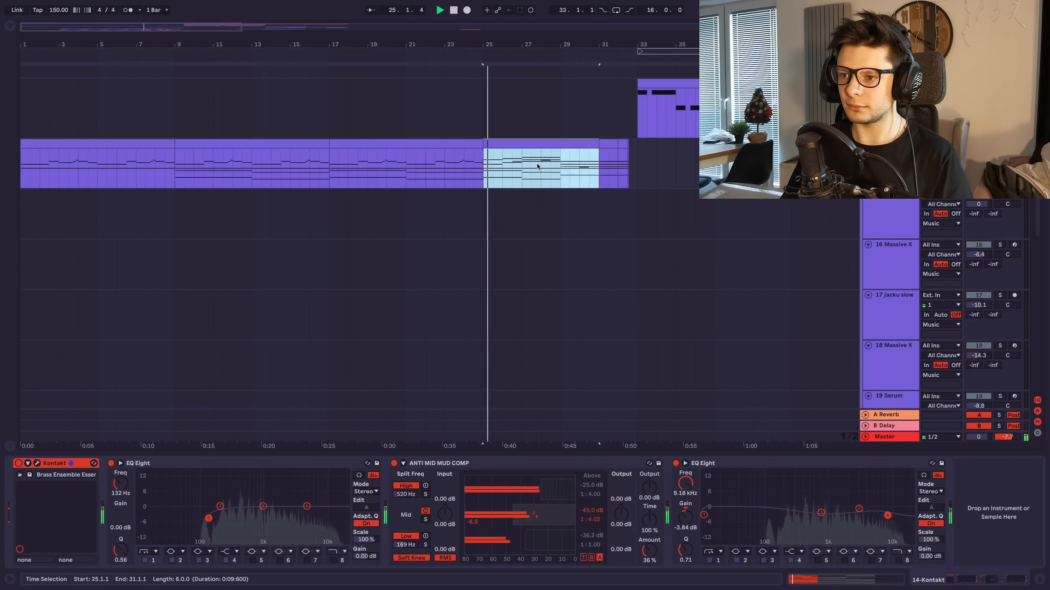
{"action": "scroll", "coordinate": [548, 174], "scroll_direction": "up", "scroll_amount": 3}
{"action": "scroll", "coordinate": [520, 199], "scroll_direction": "up", "scroll_amount": 1}
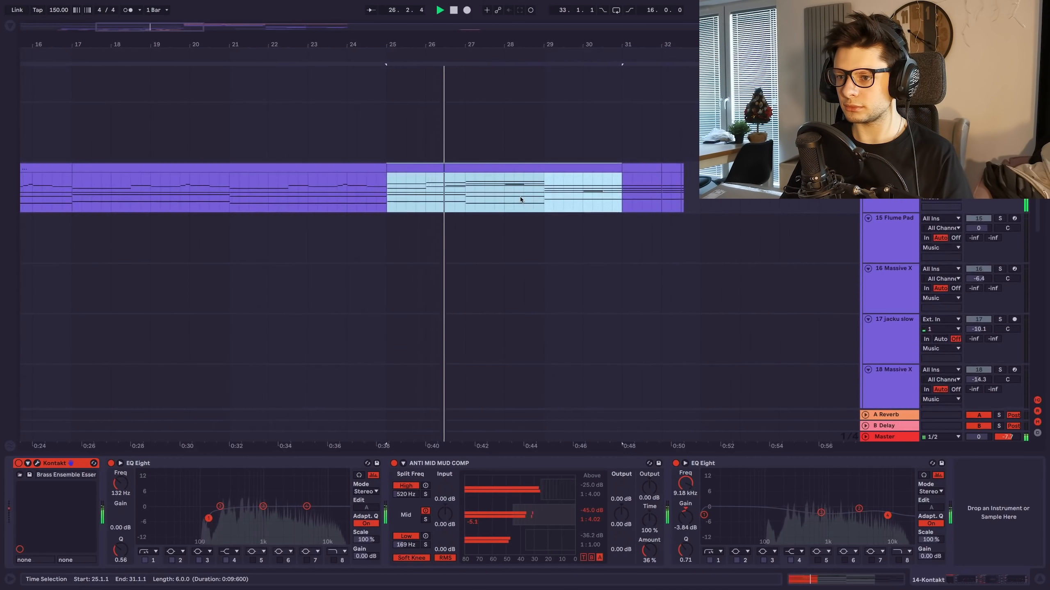
- Listen to the Kontakt clip's chords and replay them from bar 25
{"action": "scroll", "coordinate": [520, 200], "scroll_direction": "down", "scroll_amount": 2}
{"action": "scroll", "coordinate": [532, 178], "scroll_direction": "down", "scroll_amount": 1}
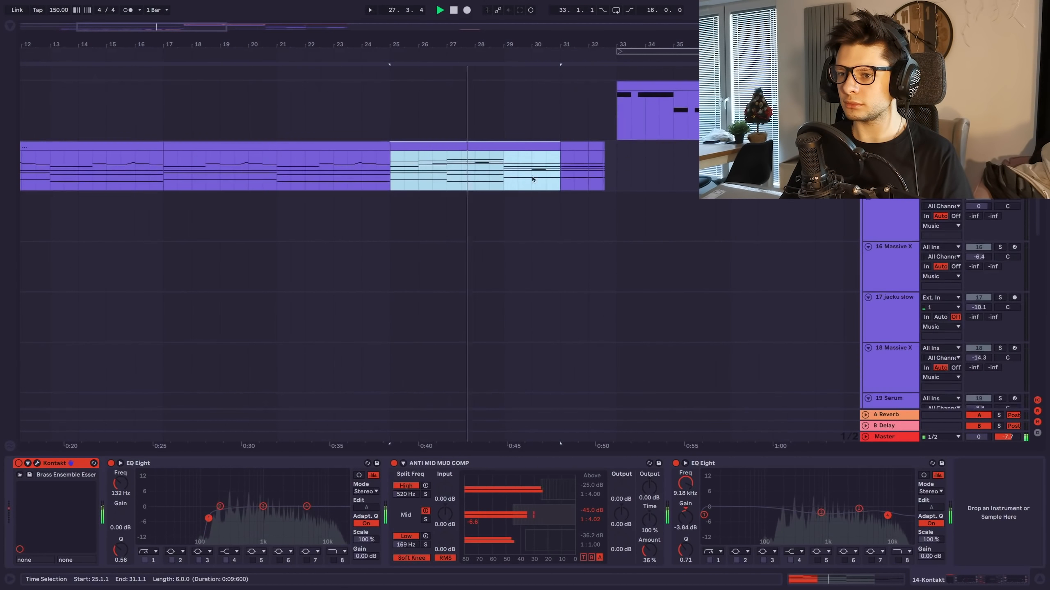
{"action": "scroll", "coordinate": [537, 184], "scroll_direction": "right", "scroll_amount": 2}
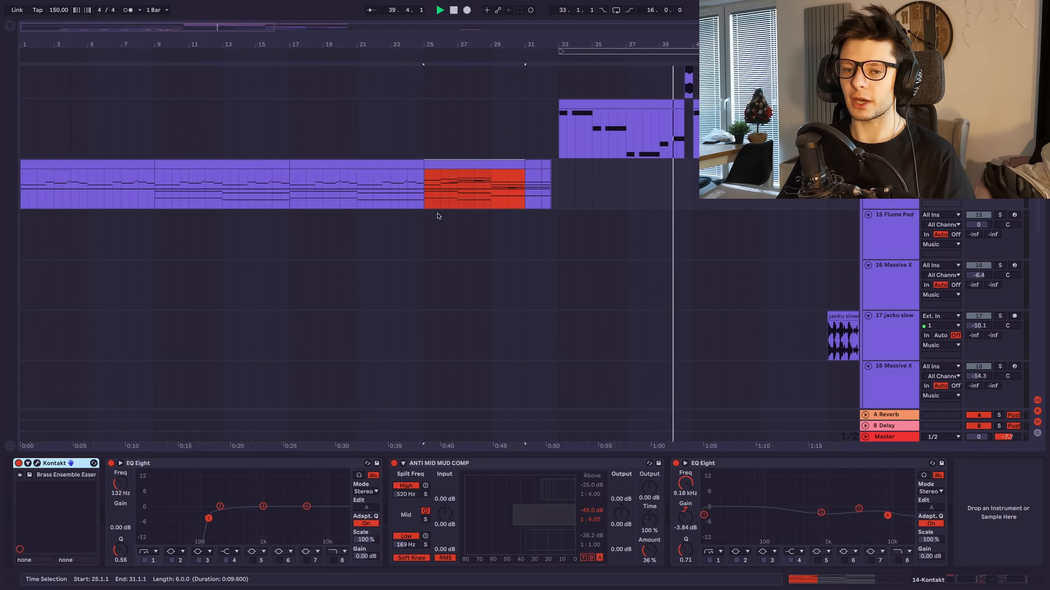
{"action": "key", "text": "space"}
{"action": "key", "text": "space"}
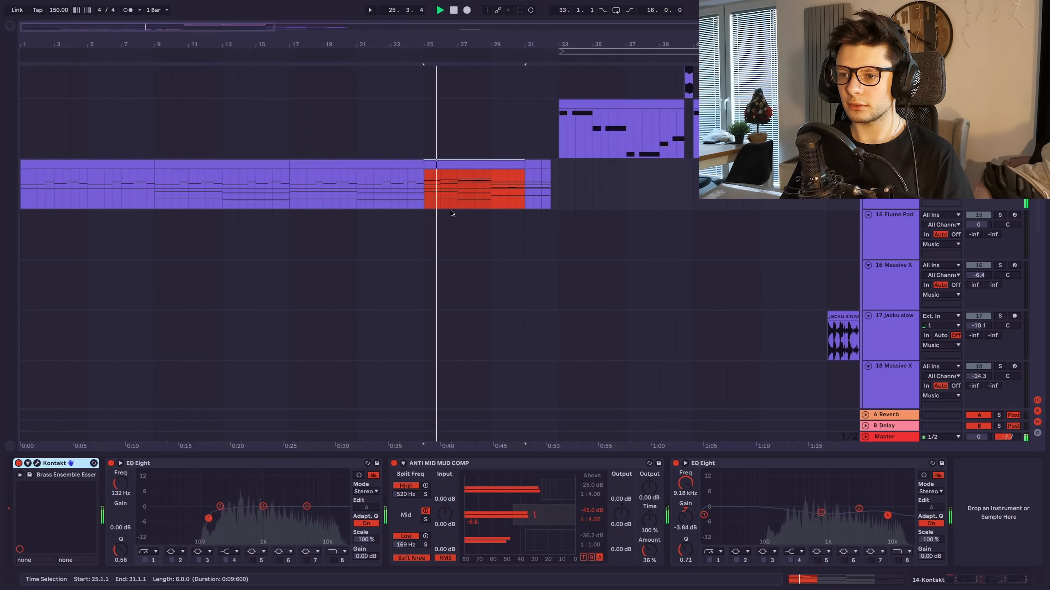
{"action": "scroll", "coordinate": [523, 133], "scroll_direction": "down", "scroll_amount": 12}
{"action": "key", "text": "space"}
- Find the 27 Massive X track's long-note clip and play it from bar 9
{"action": "scroll", "coordinate": [175, 207], "scroll_direction": "up", "scroll_amount": 4}
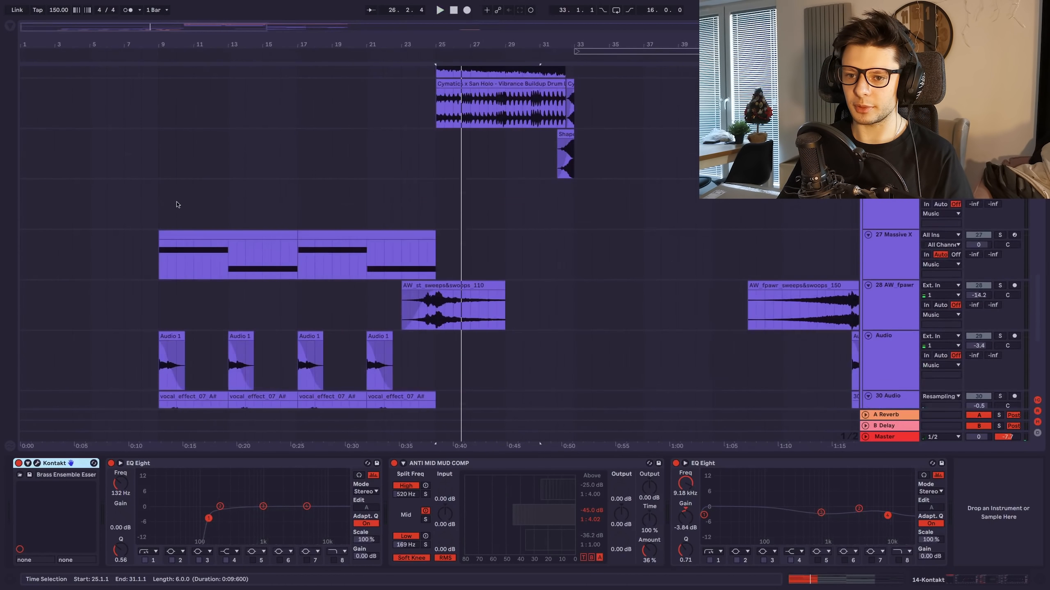
{"action": "left_click_drag", "start_coordinate": [218, 208], "coordinate": [218, 112]}
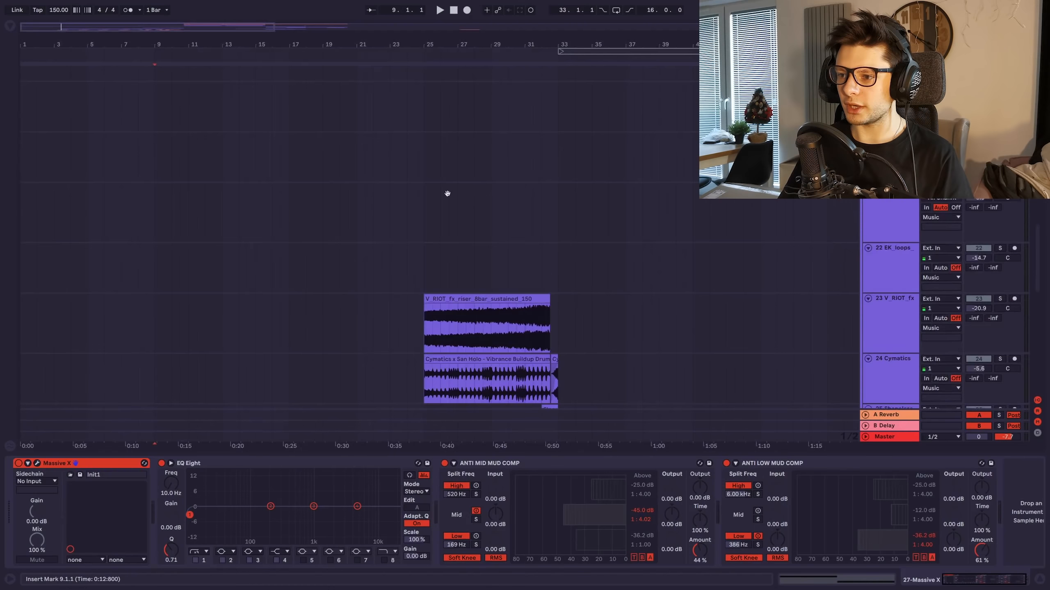
{"action": "left_click_drag", "start_coordinate": [448, 194], "coordinate": [638, 154]}
{"action": "left_click_drag", "start_coordinate": [273, 283], "coordinate": [298, 94]}
{"action": "scroll", "coordinate": [202, 192], "scroll_direction": "up", "scroll_amount": 3}
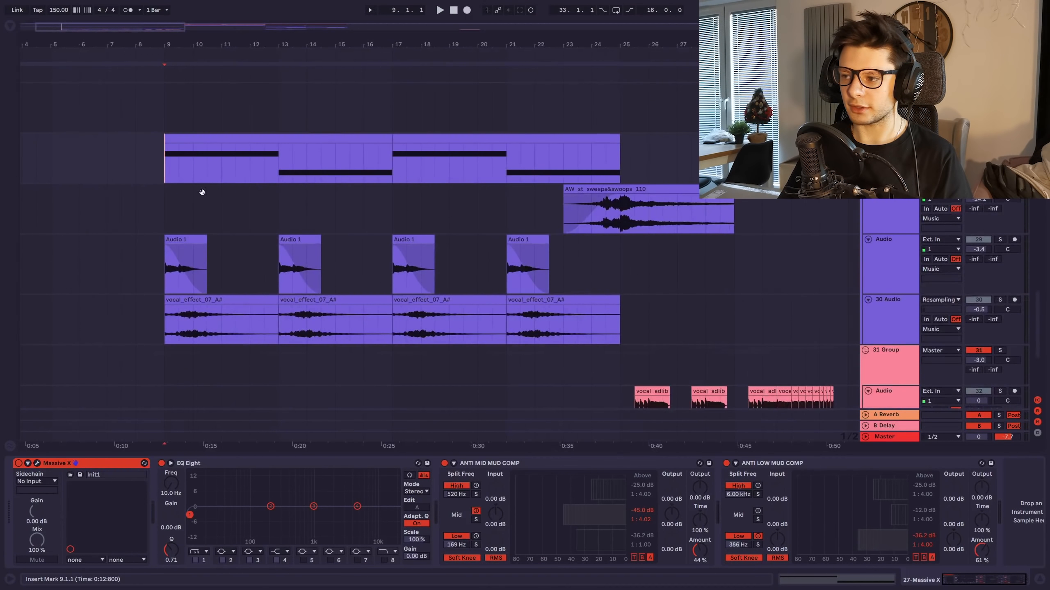
{"action": "left_click_drag", "start_coordinate": [202, 192], "coordinate": [304, 218]}
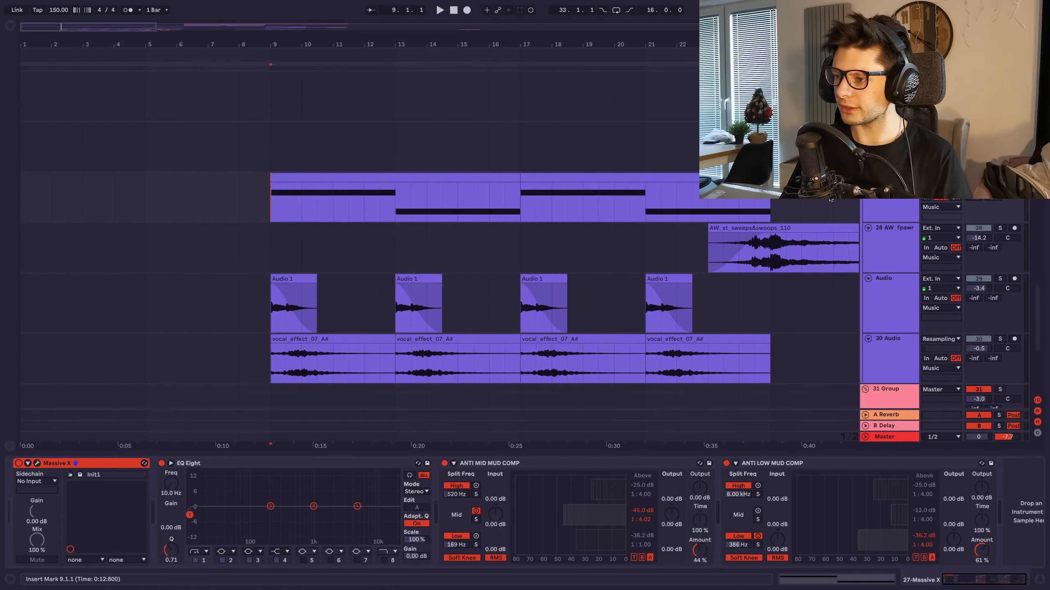
{"action": "key", "text": "space"}
{"action": "left_click", "coordinate": [875, 201]}
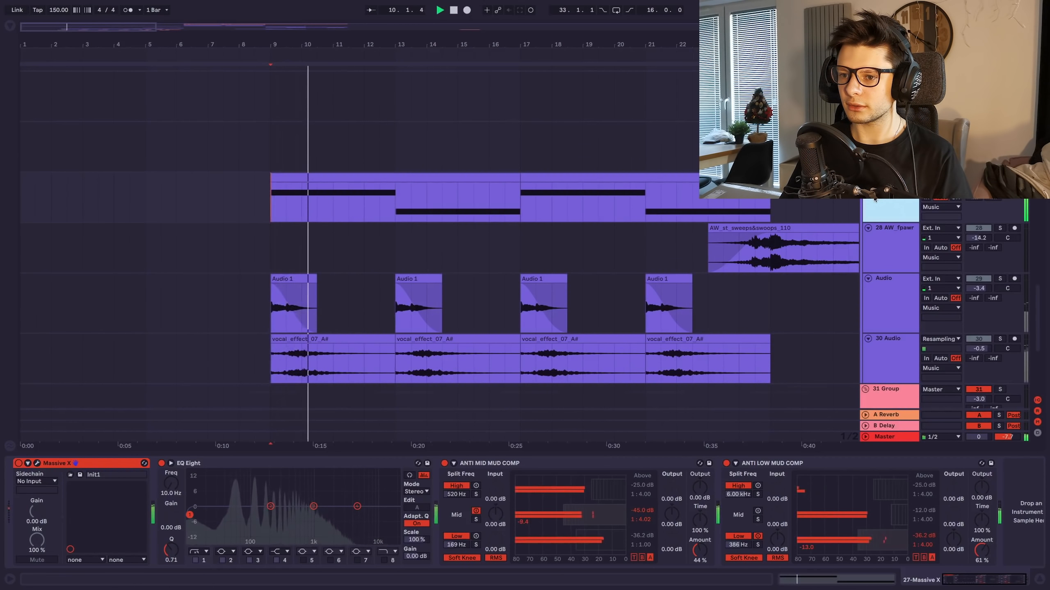
- Play the Massive X clip from bar 13, inspect its synth patch in the plug-in window and close the window
{"action": "left_click", "coordinate": [395, 210]}
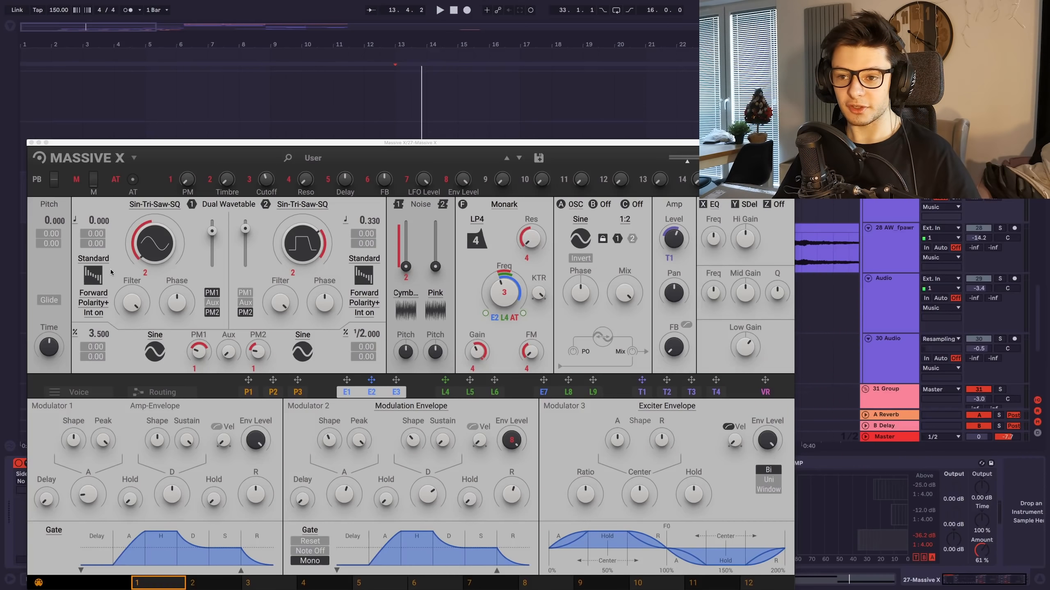
{"action": "left_click_drag", "start_coordinate": [202, 145], "coordinate": [244, 73]}
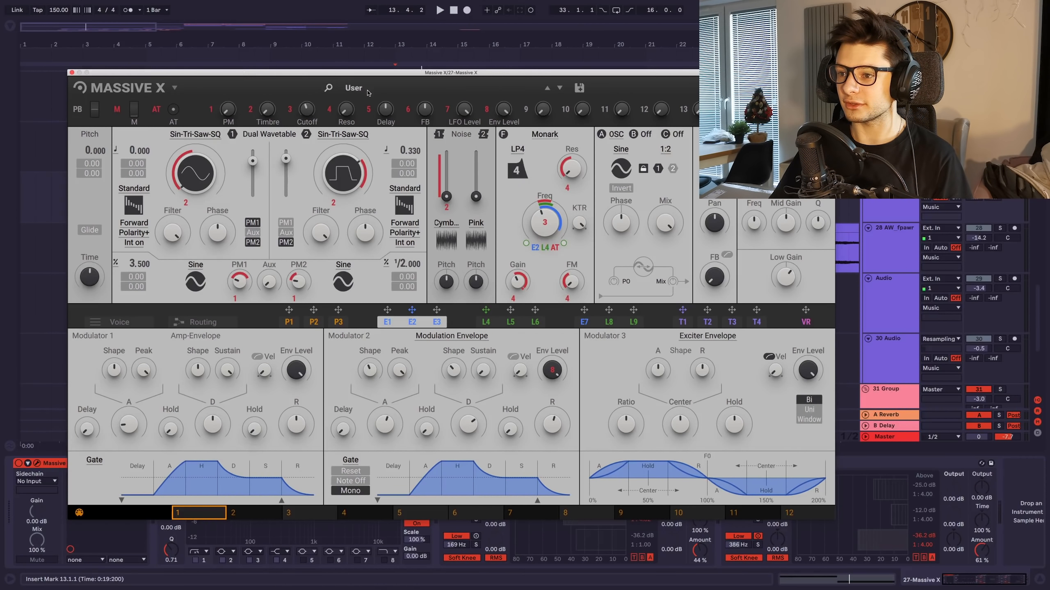
{"action": "left_click", "coordinate": [72, 73]}
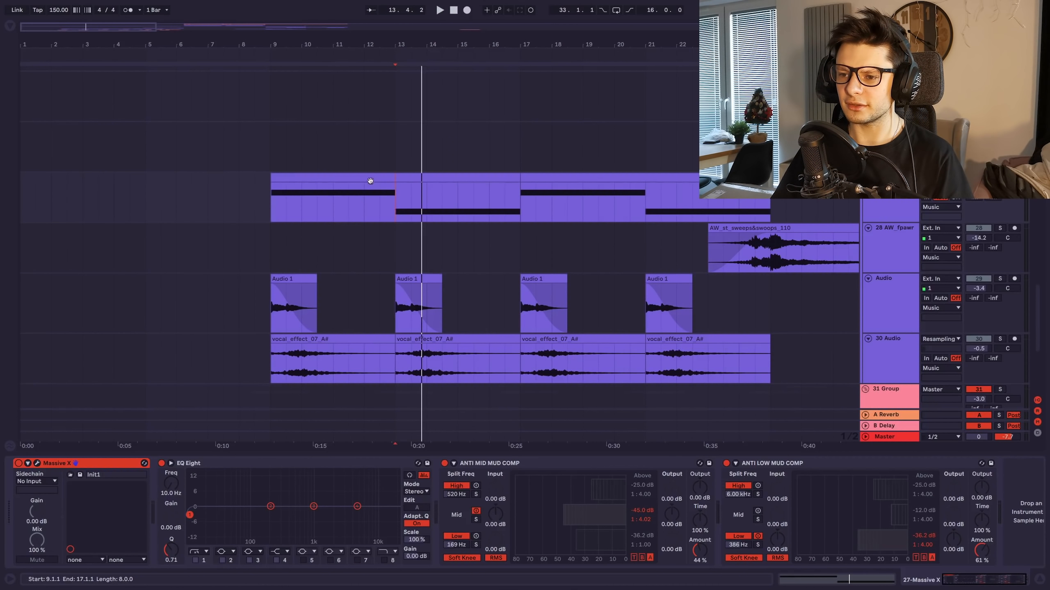
- Solo the Audio track with the short Audio 1 clips, play it from bar 9 and show its device chain
{"action": "scroll", "coordinate": [398, 199], "scroll_direction": "down", "scroll_amount": 2}
{"action": "left_click", "coordinate": [205, 256]}
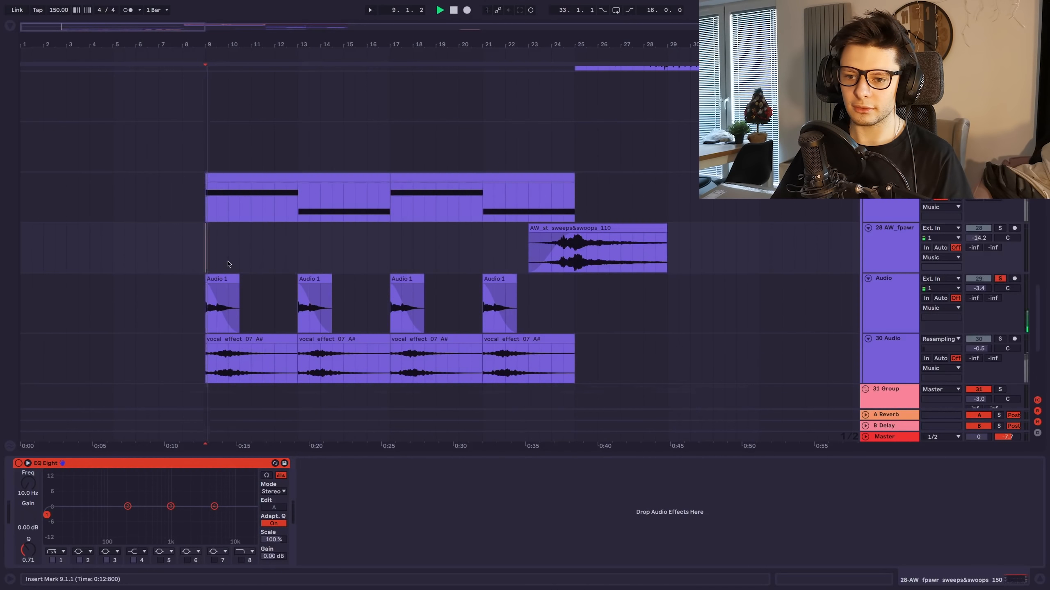
{"action": "scroll", "coordinate": [195, 271], "scroll_direction": "up", "scroll_amount": 2}
{"action": "left_click", "coordinate": [213, 322]}
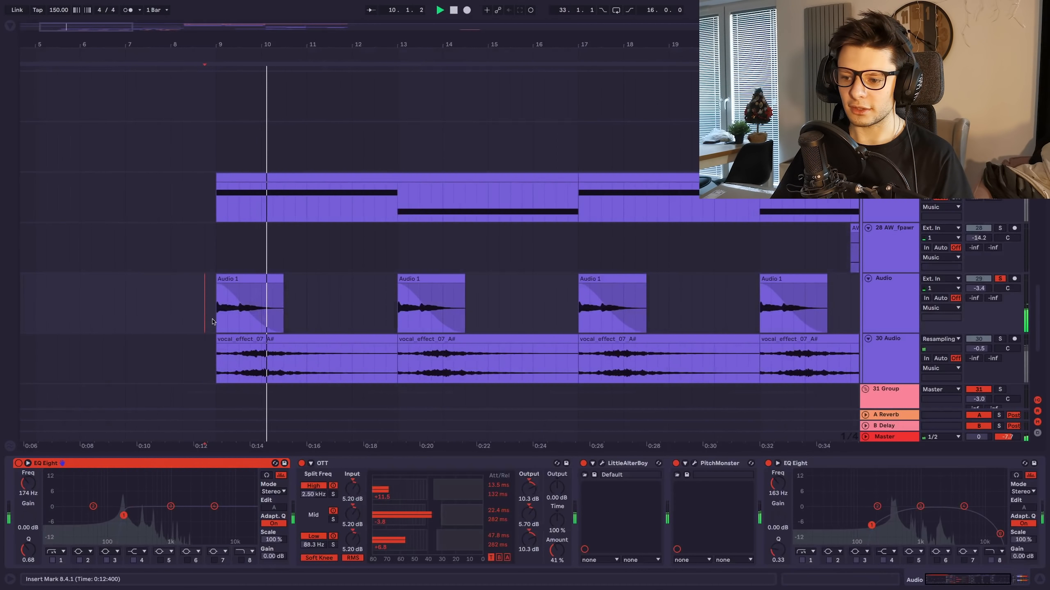
- Deactivate OTT, LittleAlterBoy, PitchMonster and the second EQ Eight on the soloed vocal track, and play it from bar 9
{"action": "scroll", "coordinate": [323, 479], "scroll_direction": "down", "scroll_amount": 3}
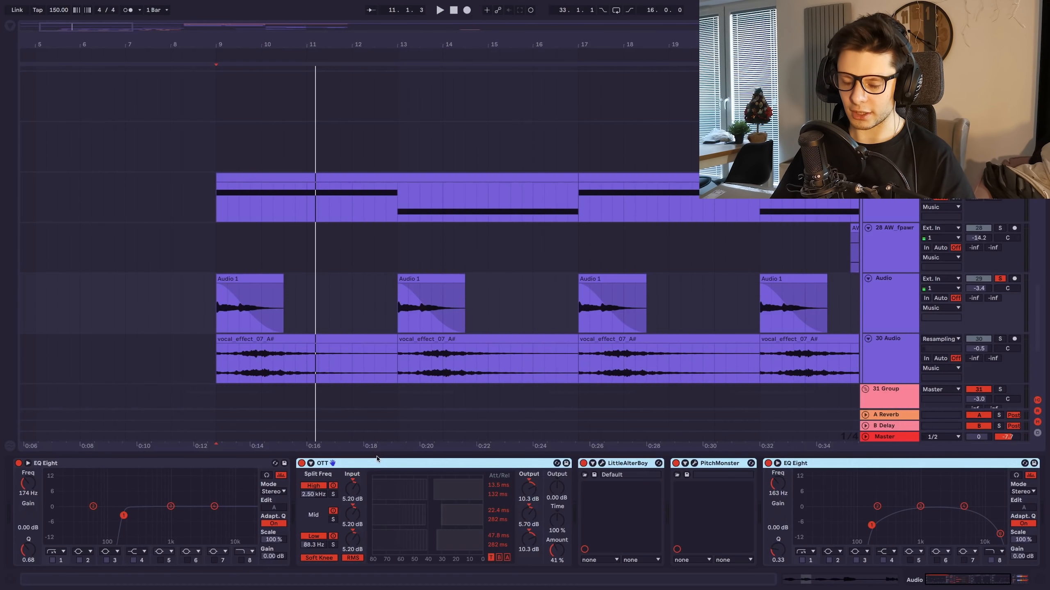
{"action": "key", "text": "0"}
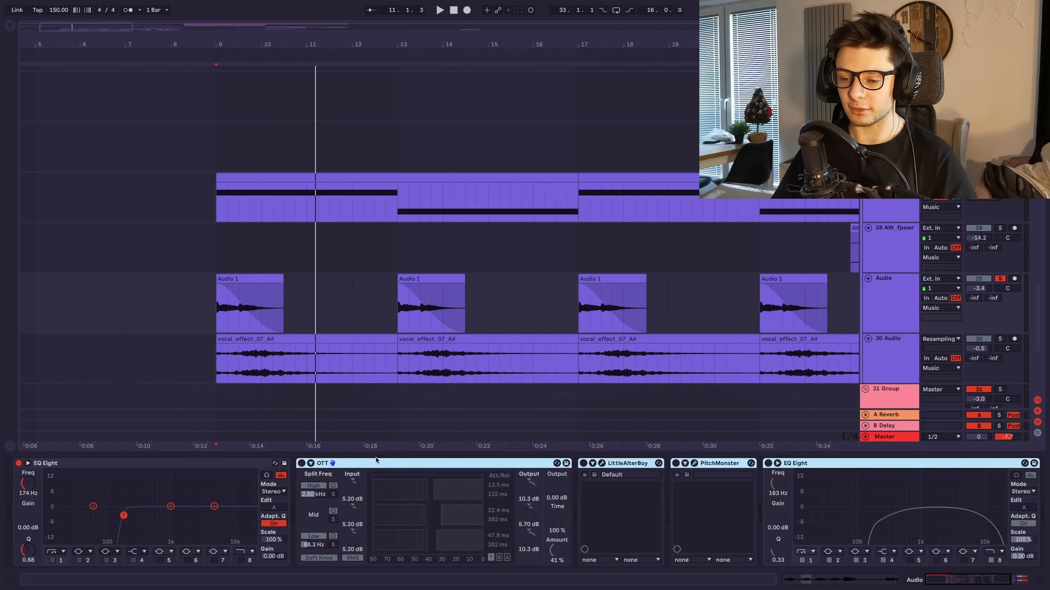
{"action": "key", "text": "space"}
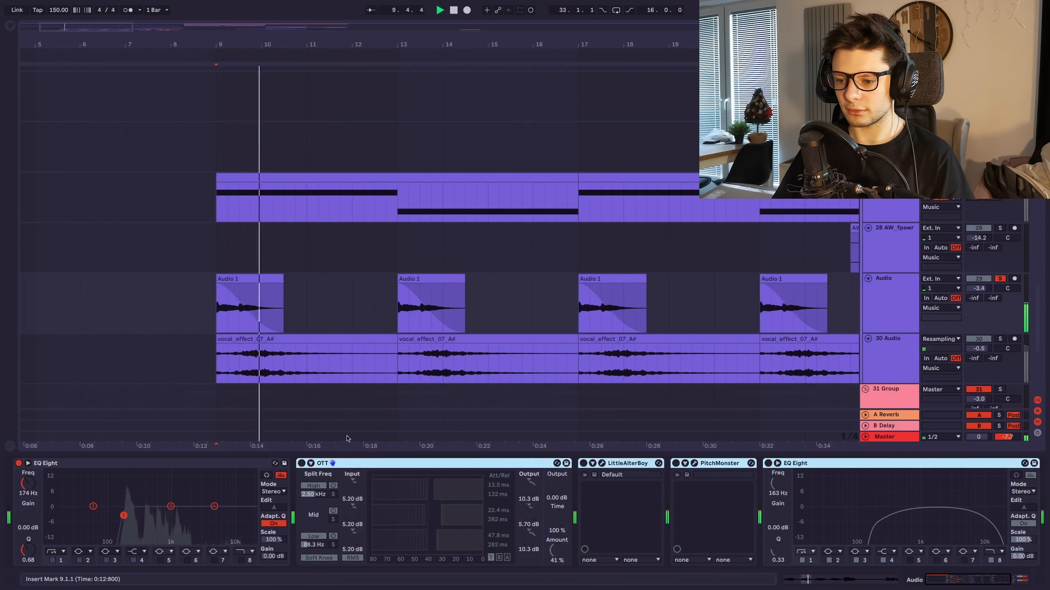
- Reactivate OTT on the vocal track and replay the clip from bar 9
{"action": "left_click", "coordinate": [372, 464]}
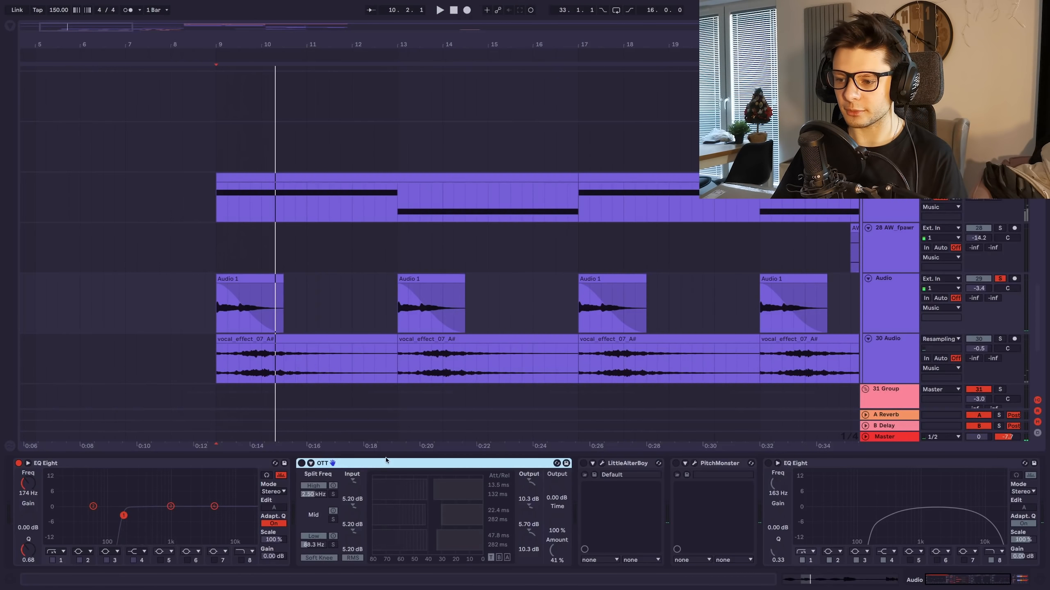
{"action": "key", "text": "0"}
{"action": "key", "text": "space"}
- Reactivate LittleAlterBoy, replay the vocal clip and check the plug-in's pitch and formant settings
{"action": "left_click", "coordinate": [625, 463]}
{"action": "key", "text": "space"}
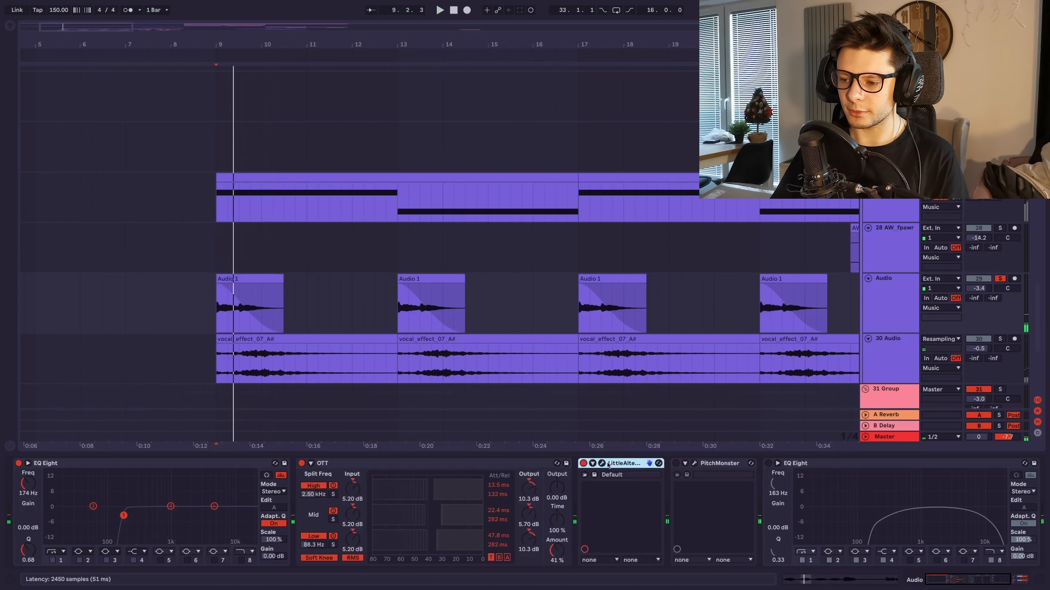
{"action": "key", "text": "space"}
{"action": "left_click", "coordinate": [602, 464]}
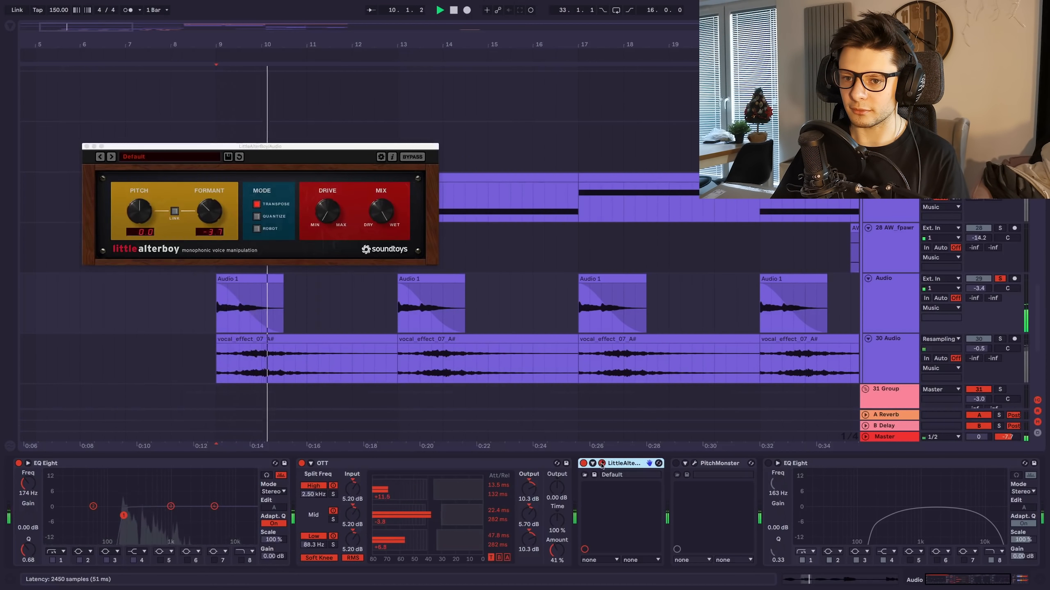
{"action": "left_click", "coordinate": [601, 463]}
{"action": "key", "text": "space"}
- Reactivate PitchMonster and replay the vocal clip with the plug-in's settings open, closing them when done
{"action": "left_click", "coordinate": [693, 463]}
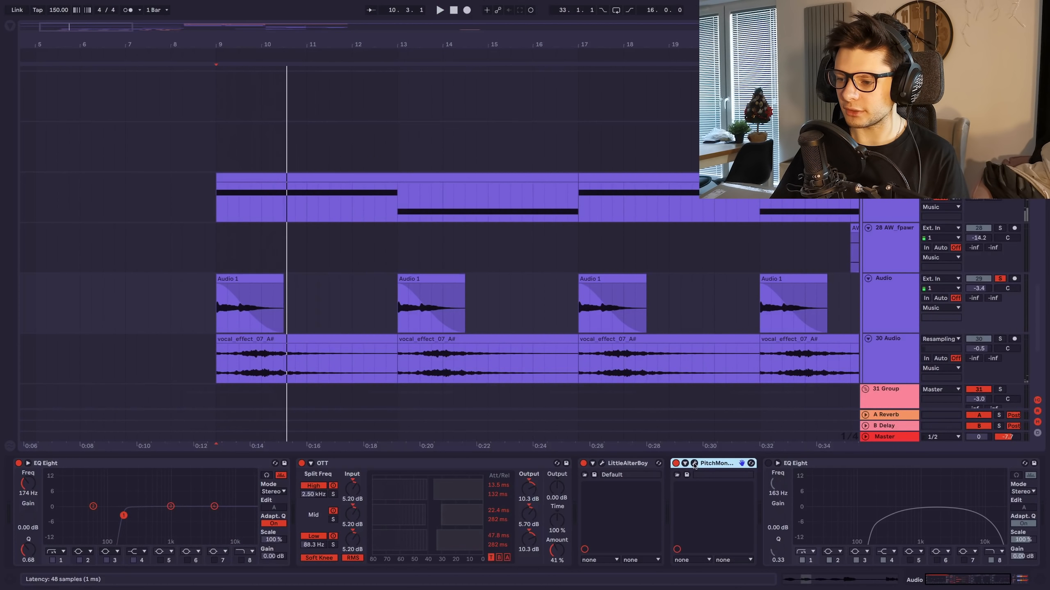
{"action": "left_click", "coordinate": [695, 463]}
{"action": "key", "text": "space"}
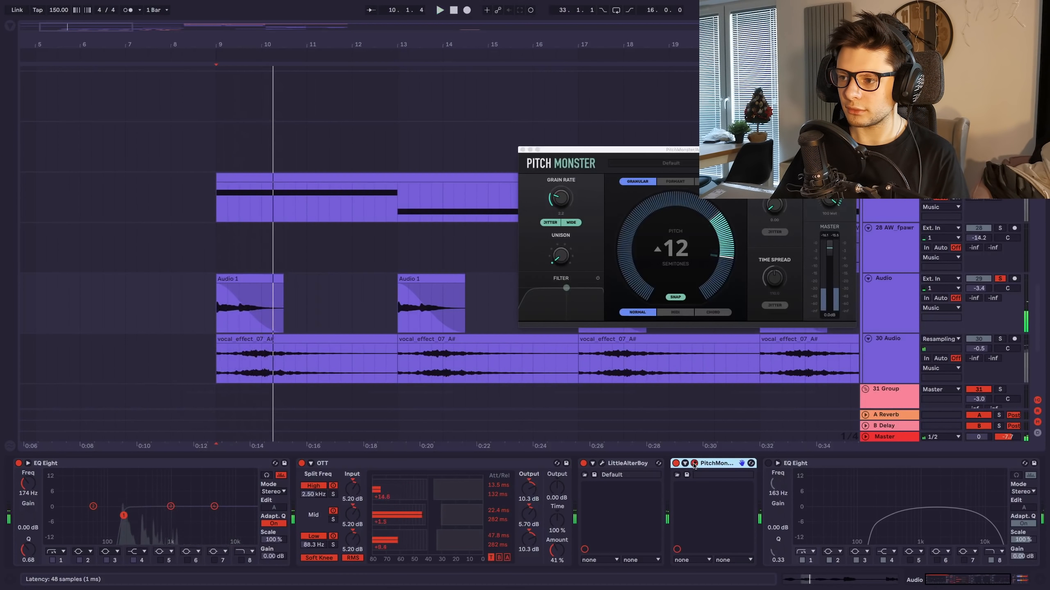
{"action": "left_click", "coordinate": [694, 463]}
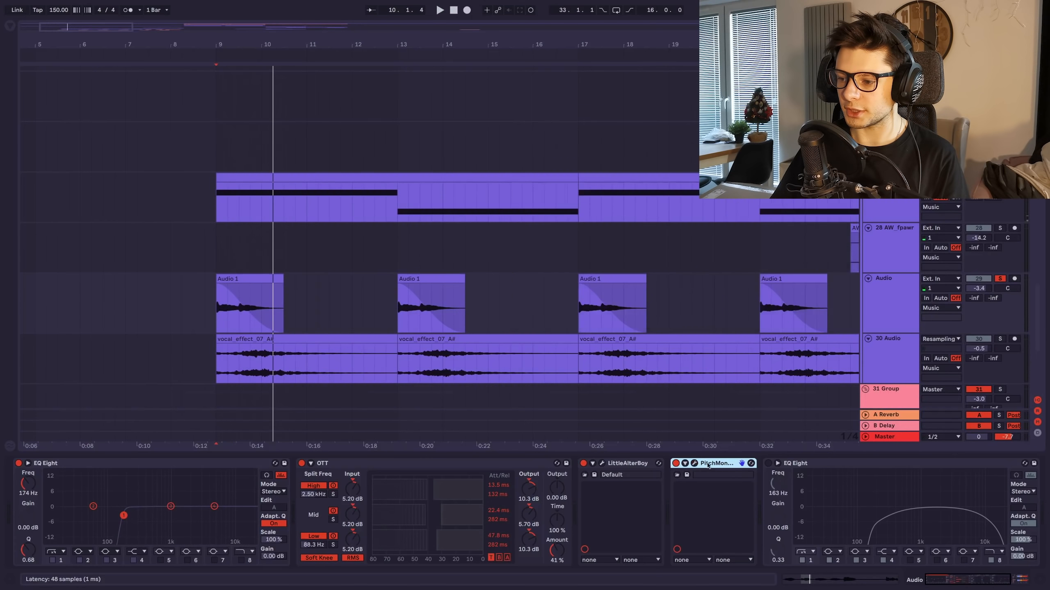
- Reactivate the second EQ Eight, bring The Ultimate Space rack into view and replay the complete vocal chain from bar 9
{"action": "left_click", "coordinate": [906, 484]}
{"action": "left_click_drag", "start_coordinate": [966, 581], "coordinate": [1013, 580]}
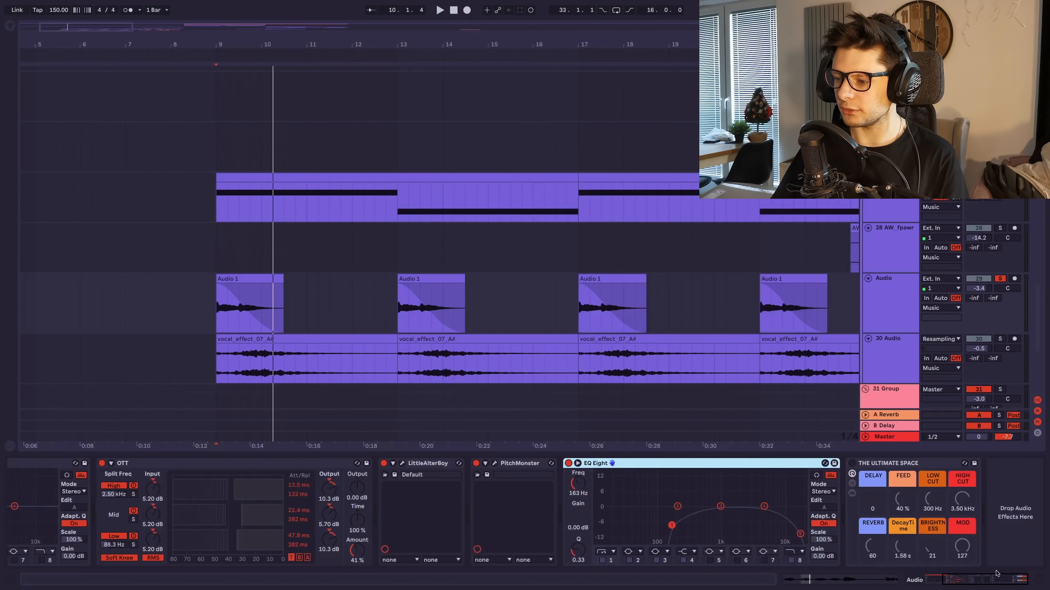
{"action": "key", "text": "space"}
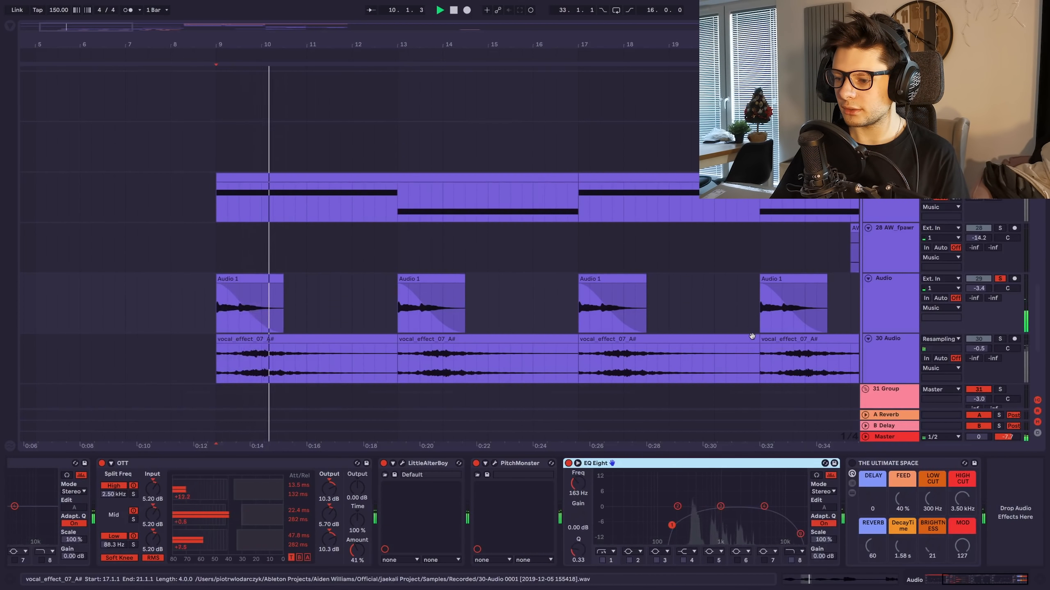
{"action": "key", "text": "space"}
{"action": "key", "text": "space"}
{"action": "key", "text": "space"}
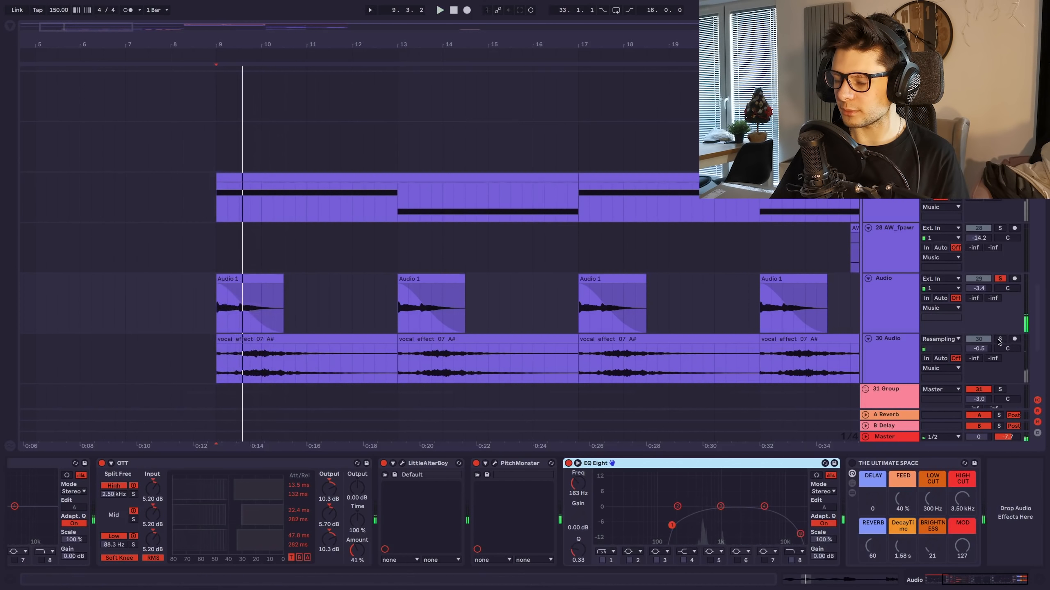
- Solo the 30 Audio track and play its first vocal_effect_07_A# clip from bar 9
{"action": "left_click", "coordinate": [998, 339]}
{"action": "scroll", "coordinate": [251, 278], "scroll_direction": "down", "scroll_amount": 2}
{"action": "left_click", "coordinate": [251, 280]}
{"action": "key", "text": "space"}
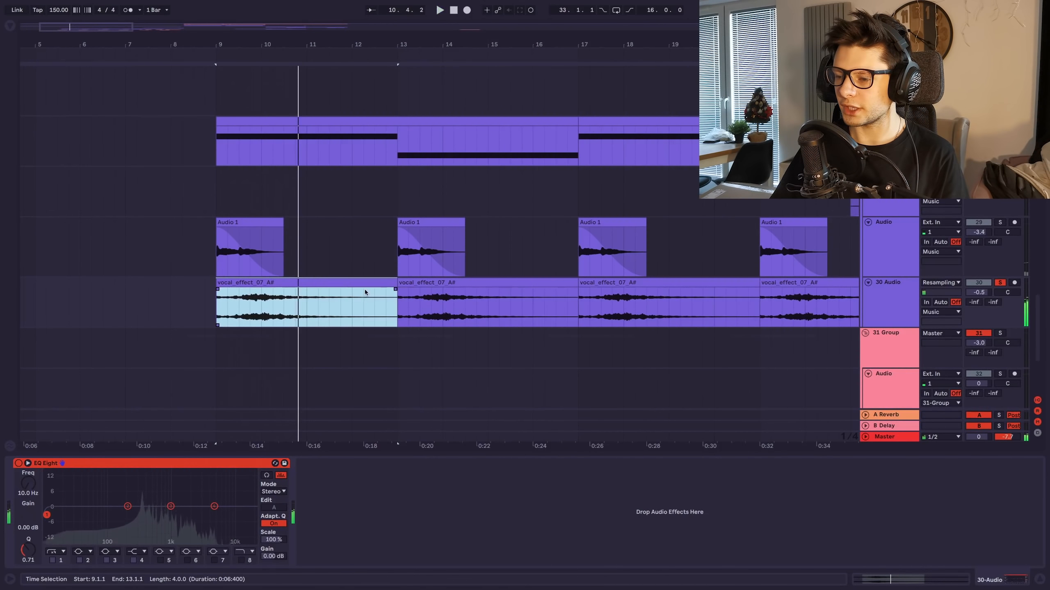
{"action": "key", "text": "space"}
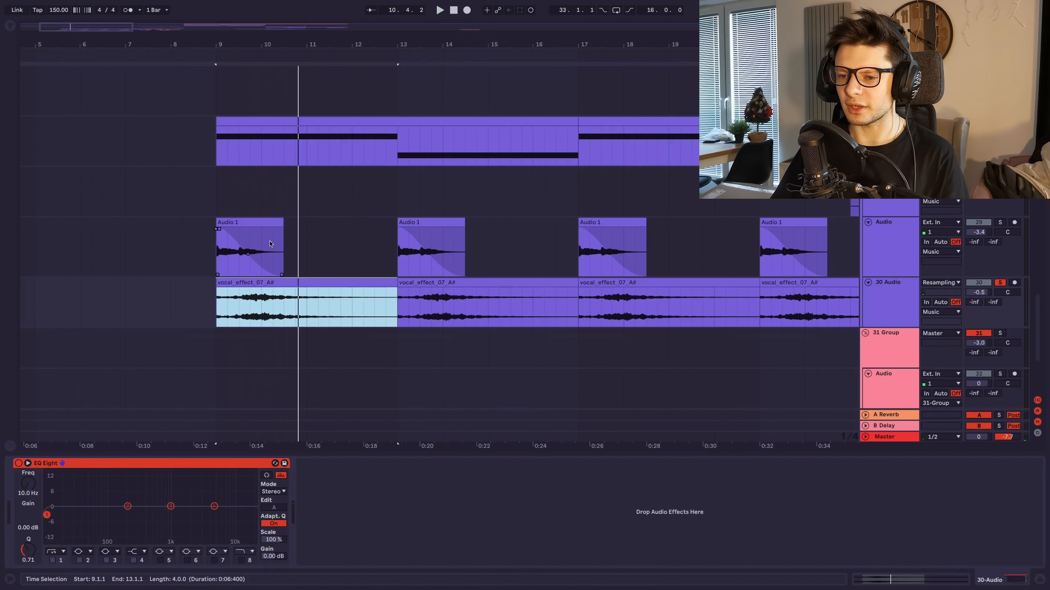
- Play the unsoloed arrangement from 8.3.1 with the 34 breathless track's devices shown, and look over the tracks as it plays
{"action": "scroll", "coordinate": [196, 288], "scroll_direction": "down", "scroll_amount": 4}
{"action": "left_click", "coordinate": [193, 291]}
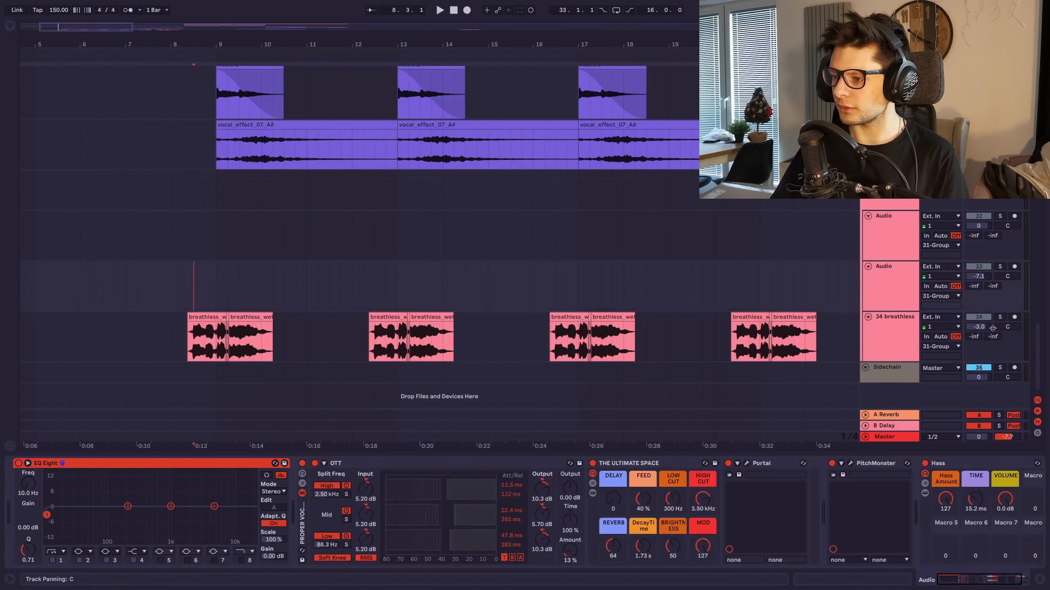
{"action": "key", "text": "space"}
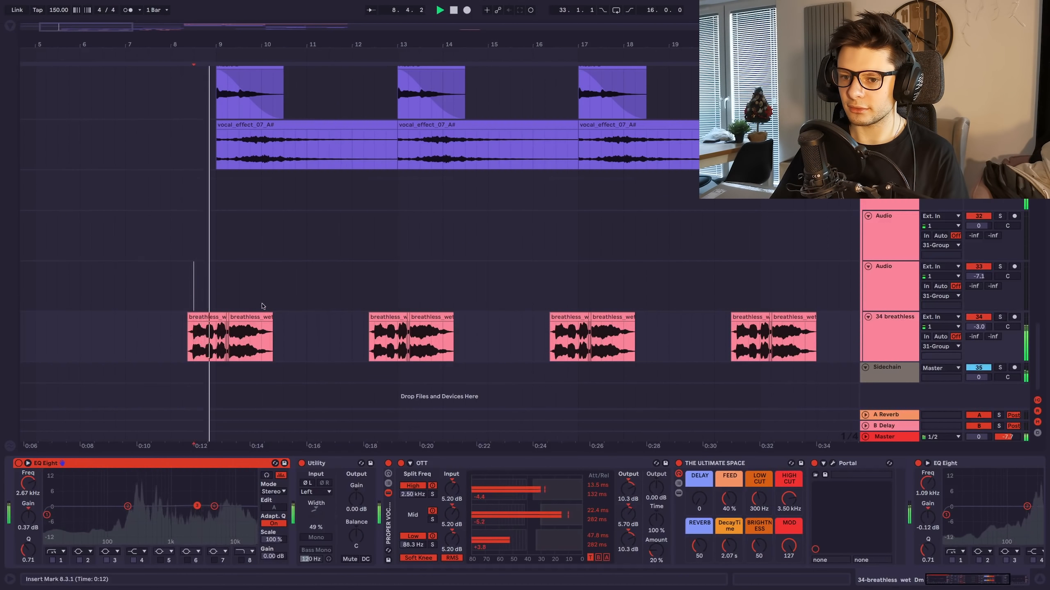
{"action": "scroll", "coordinate": [263, 307], "scroll_direction": "up", "scroll_amount": 3}
{"action": "scroll", "coordinate": [303, 298], "scroll_direction": "up", "scroll_amount": 10}
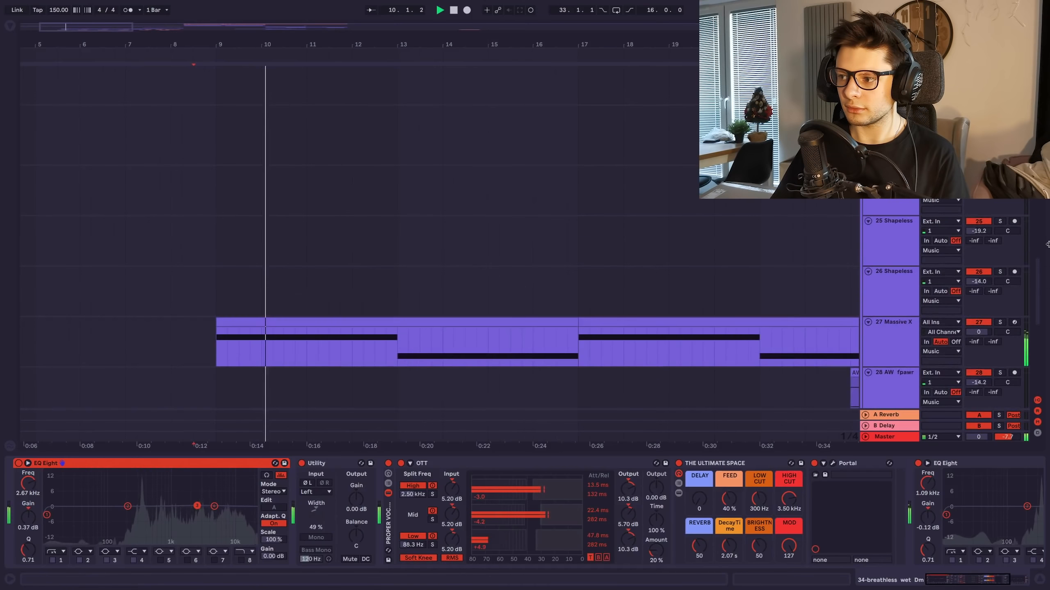
{"action": "scroll", "coordinate": [303, 297], "scroll_direction": "down", "scroll_amount": 12}
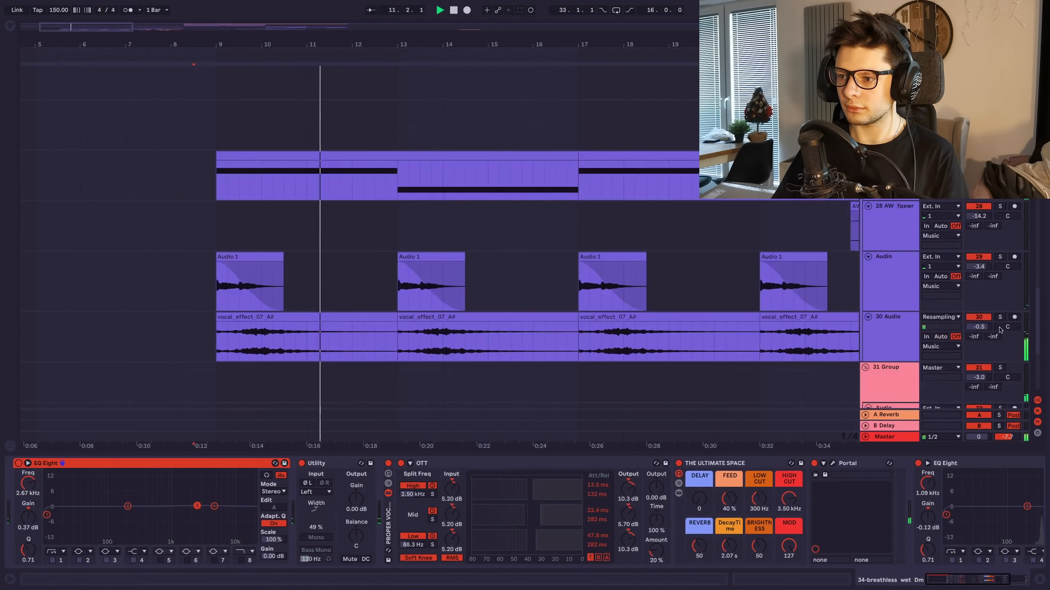
{"action": "left_click_drag", "start_coordinate": [133, 28], "coordinate": [134, 12]}
{"action": "scroll", "coordinate": [382, 182], "scroll_direction": "up", "scroll_amount": 2}
{"action": "scroll", "coordinate": [383, 182], "scroll_direction": "up", "scroll_amount": 6}
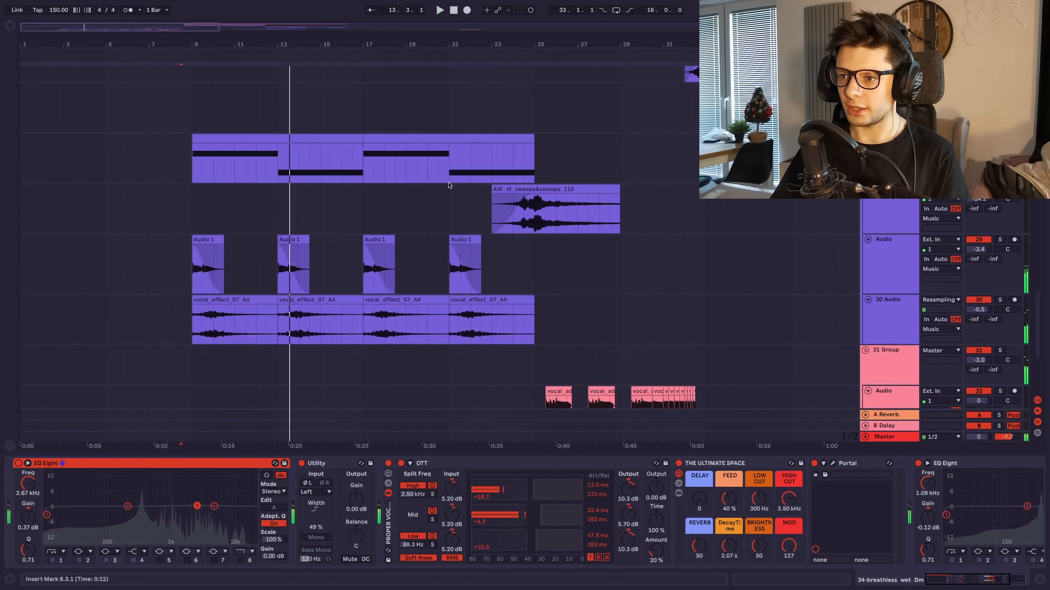
- Solo the 28 AW_fpawr track and play its sweeps&swoops clip from bar 24
{"action": "left_click", "coordinate": [505, 281]}
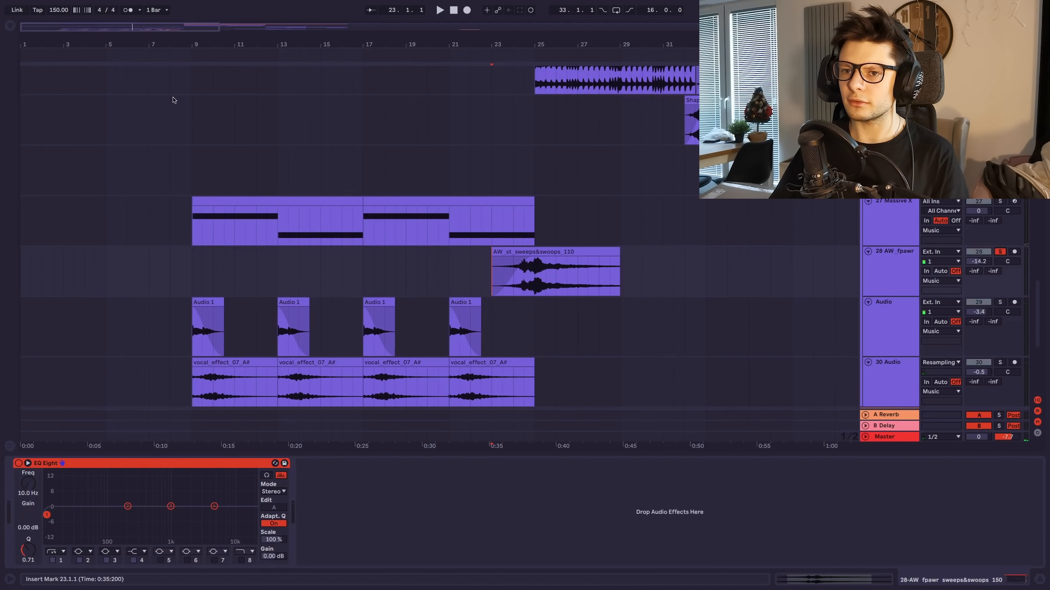
{"action": "left_click_drag", "start_coordinate": [189, 109], "coordinate": [542, 137]}
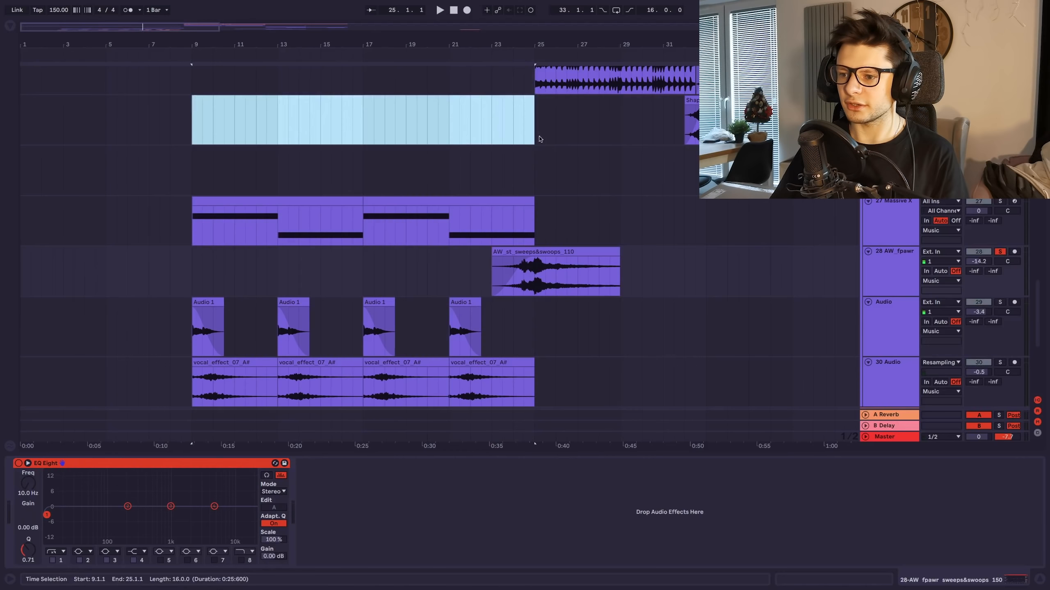
{"action": "left_click", "coordinate": [513, 196]}
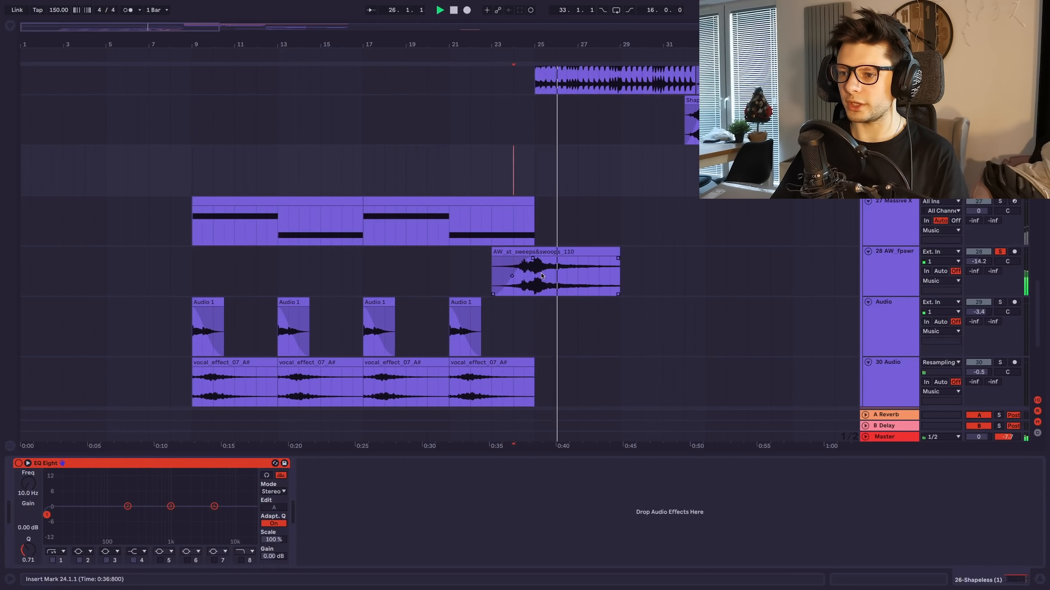
- Stop playback, mark bars 25 to 33.3 on the 28 AW_fpawr track, and select its whole sweeps&swoops clip
{"action": "left_click", "coordinate": [512, 290]}
{"action": "key", "text": "space"}
{"action": "left_click_drag", "start_coordinate": [543, 278], "coordinate": [719, 275]}
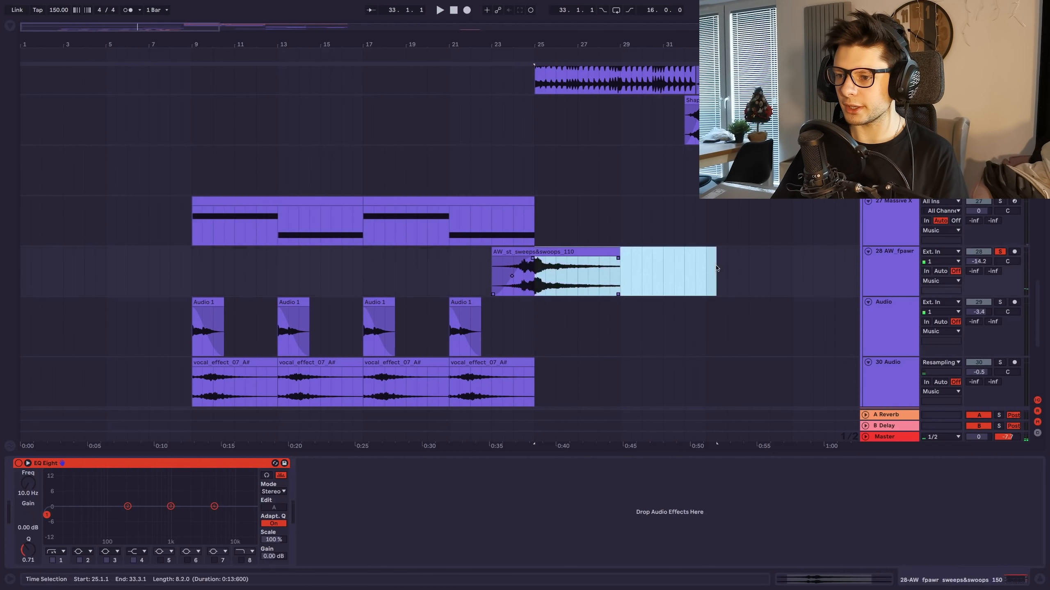
{"action": "left_click", "coordinate": [569, 250]}
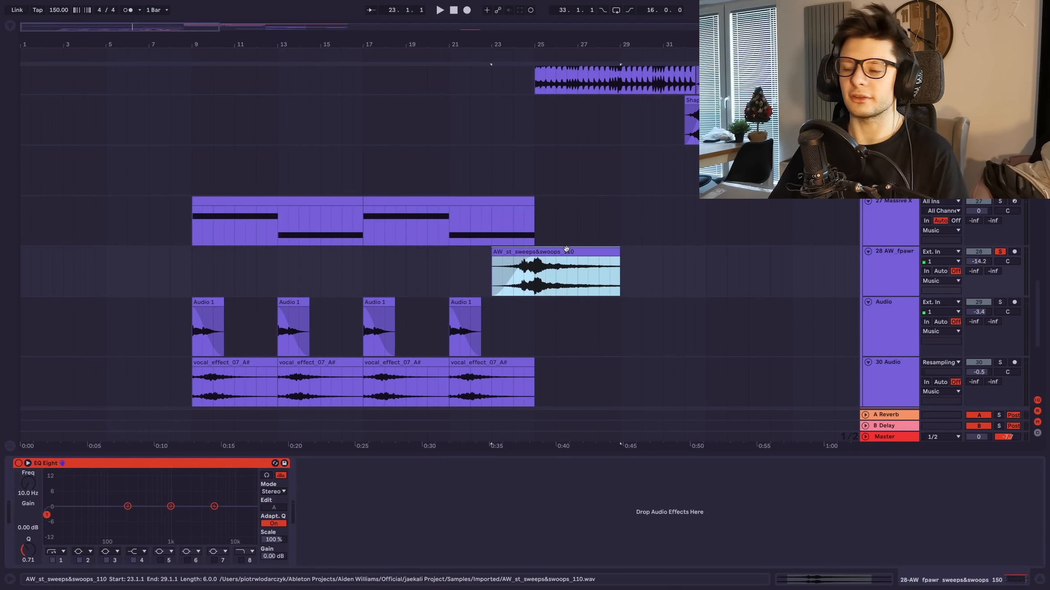
- Solo the first Audio track in the 31 Group and play its first vocal adlib clip with its device chain shown
{"action": "scroll", "coordinate": [511, 264], "scroll_direction": "down", "scroll_amount": 4}
{"action": "left_click", "coordinate": [511, 263]}
{"action": "scroll", "coordinate": [556, 255], "scroll_direction": "down", "scroll_amount": 1}
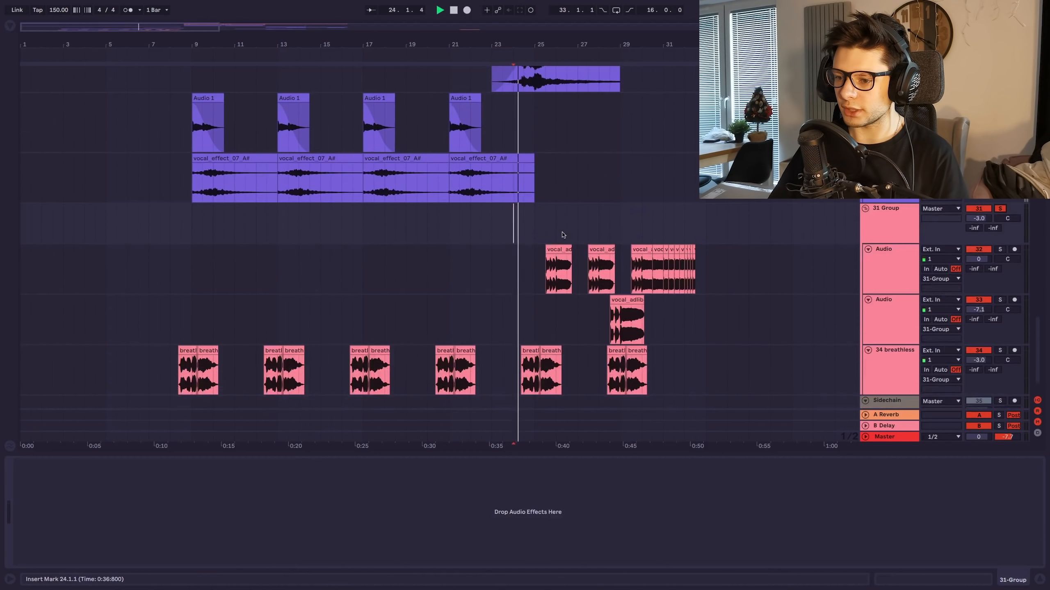
{"action": "left_click", "coordinate": [902, 352]}
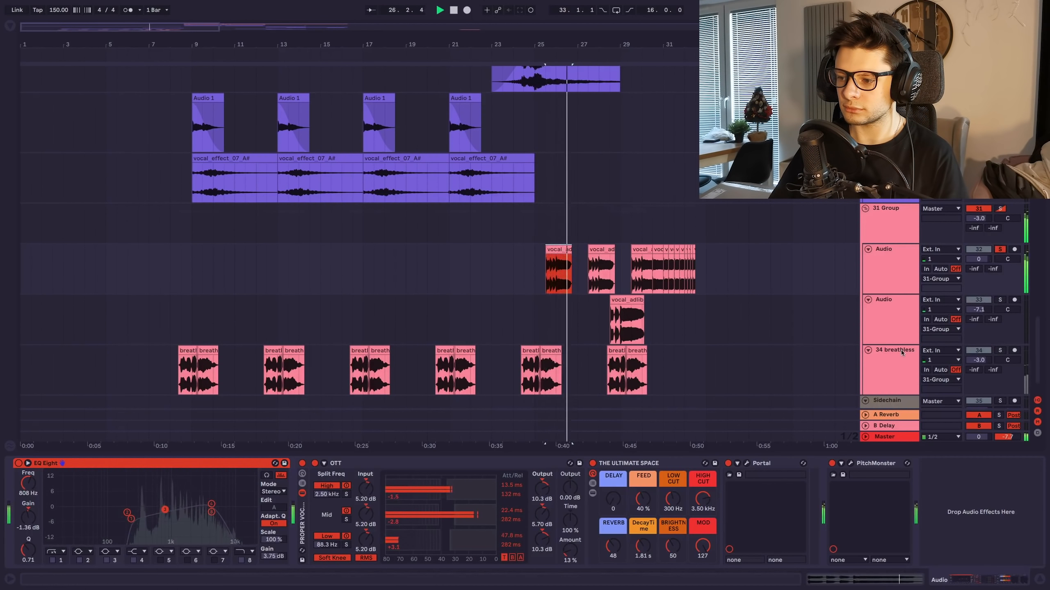
{"action": "key", "text": "space"}
- Open the vocal adlib track's PitchMonster window and replay the first clip with it in view
{"action": "left_click", "coordinate": [872, 464]}
{"action": "left_click", "coordinate": [850, 463]}
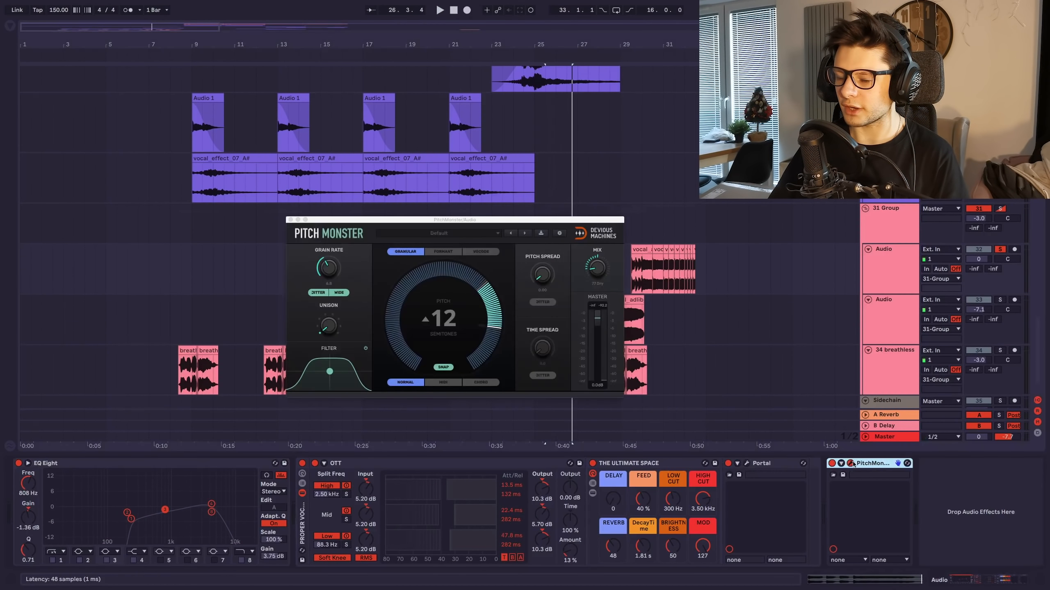
{"action": "key", "text": "space"}
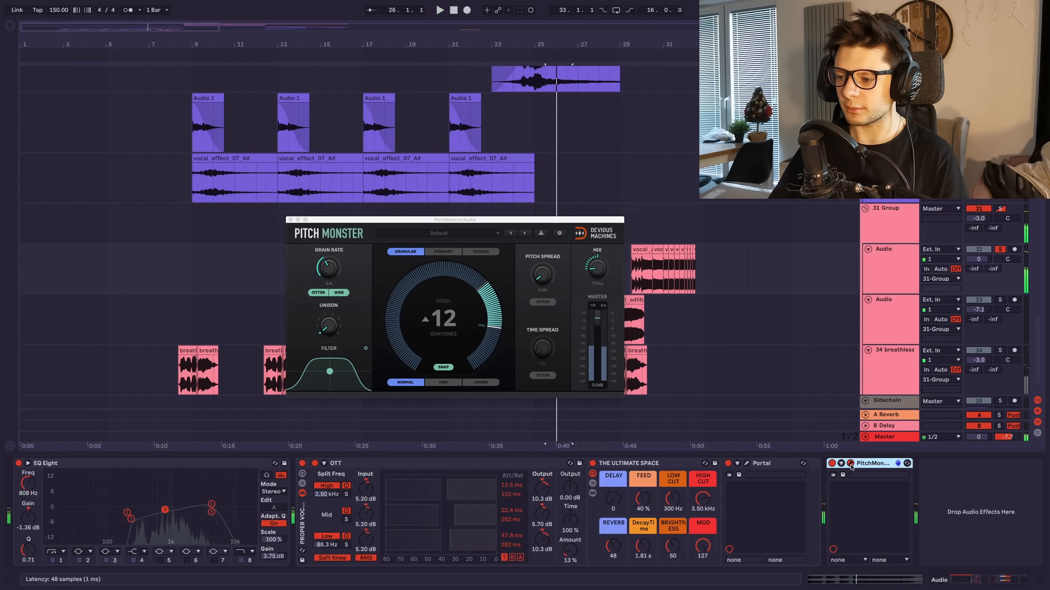
- Close the PitchMonster window and compare the vocal adlib clip with the plugin switched off and on
{"action": "left_click", "coordinate": [850, 464]}
{"action": "key", "text": "space"}
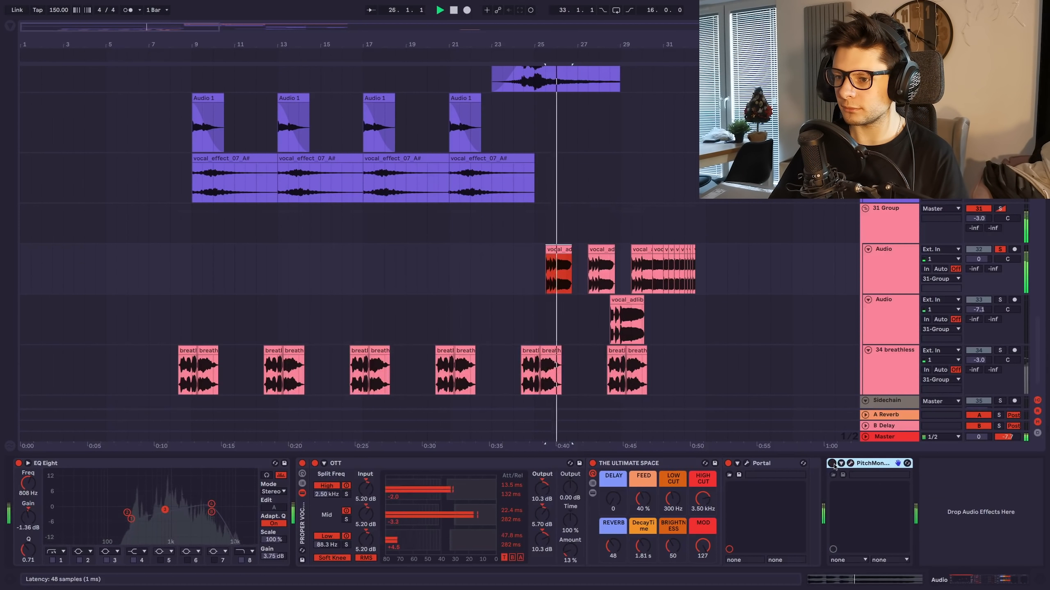
{"action": "key", "text": "space"}
{"action": "key", "text": "space"}
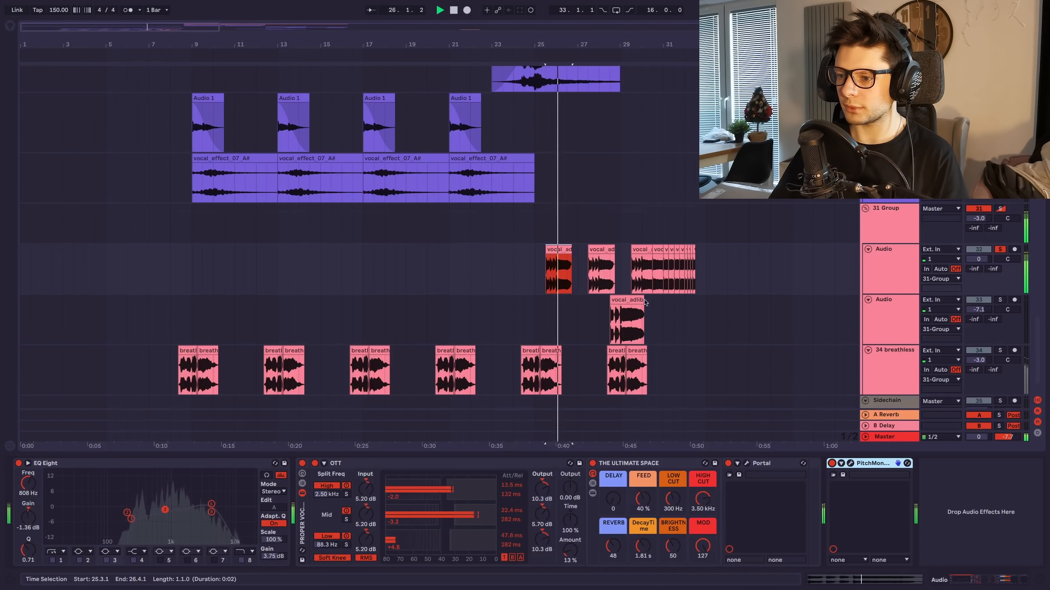
- Solo the second Audio track in the 31 Group, play its vocal adlib clip with PitchMonster off, and select the clip
{"action": "key", "text": "space"}
{"action": "key", "text": "space"}
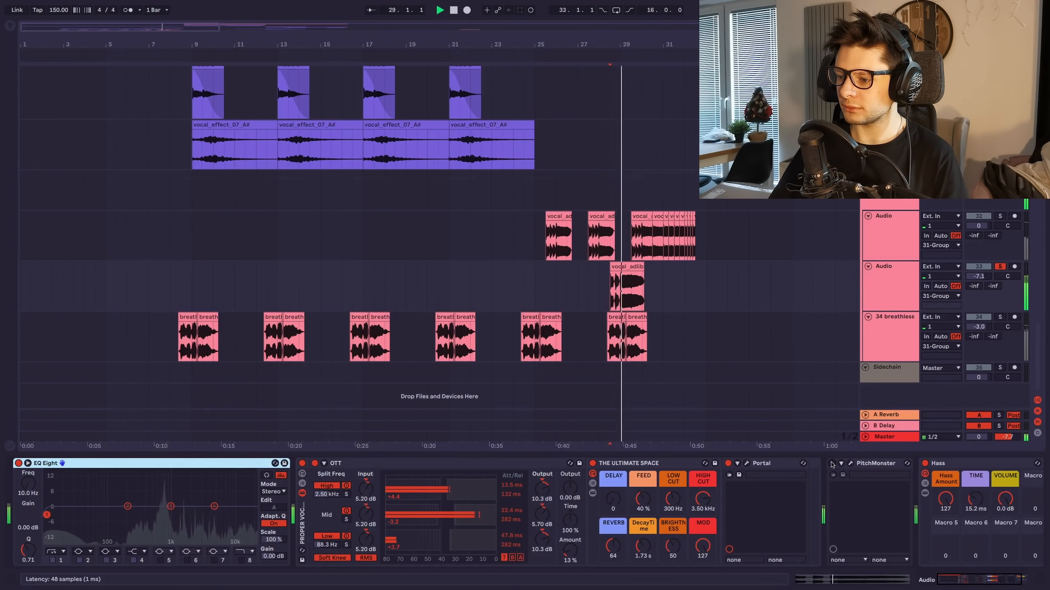
{"action": "key", "text": "space"}
{"action": "double_click", "coordinate": [627, 267]}
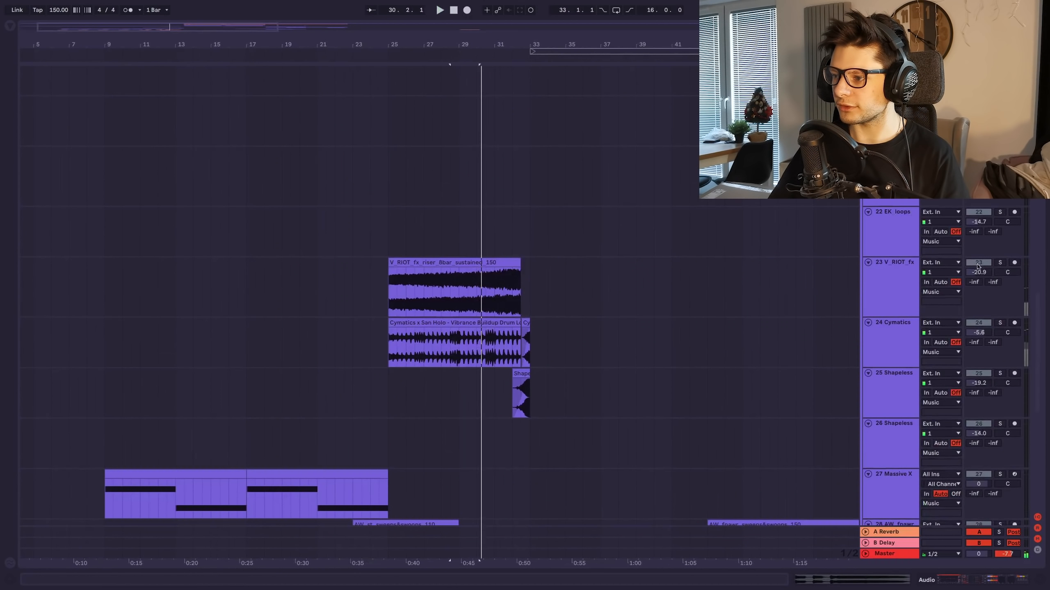
- Solo the 23 V_RIOT_fx track, play its riser clip from bar 25, and add the 24 Cymatics track to the solo
{"action": "left_click", "coordinate": [999, 263]}
{"action": "left_click", "coordinate": [455, 262]}
{"action": "key", "text": "space"}
{"action": "left_click", "coordinate": [999, 322], "text": "ctrl"}
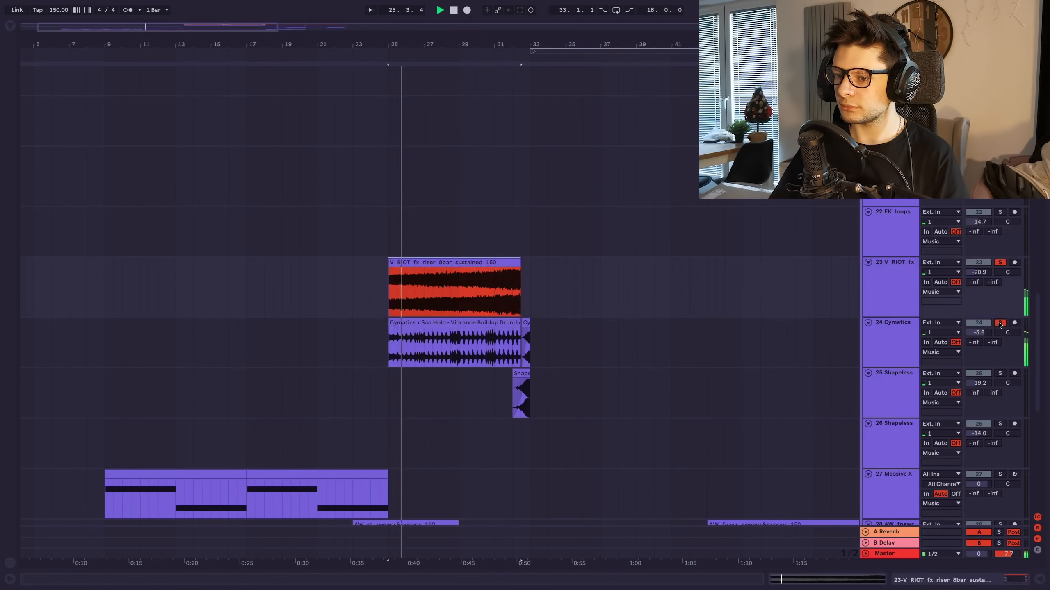
- Add the 25 Shapeless track to the solo, play the transition from bar 32, and clear the solos
{"action": "left_click", "coordinate": [514, 410]}
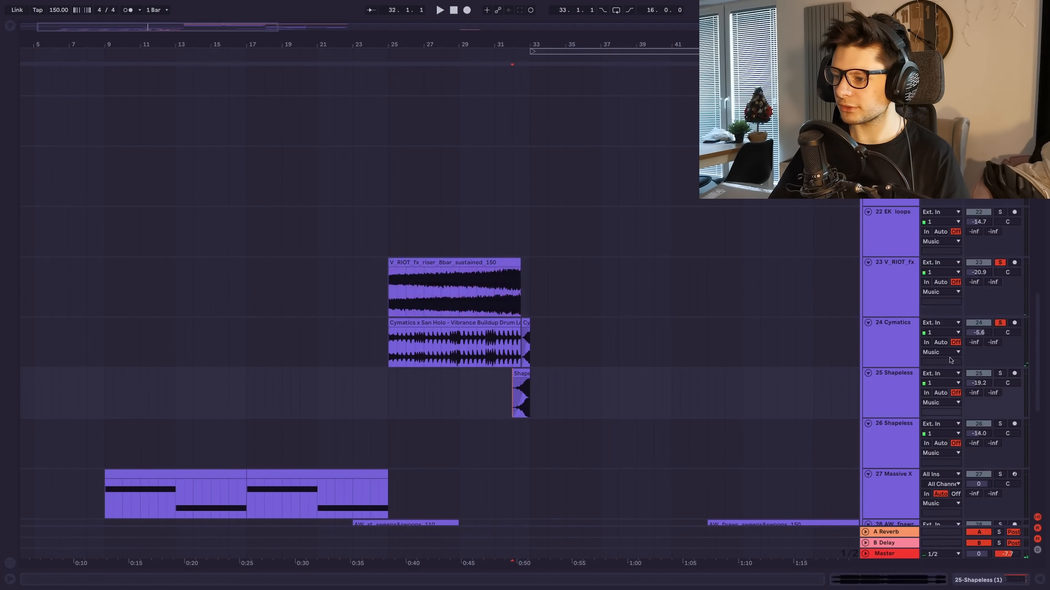
{"action": "left_click", "coordinate": [1000, 374]}
{"action": "key", "text": "plus"}
{"action": "key", "text": "plus"}
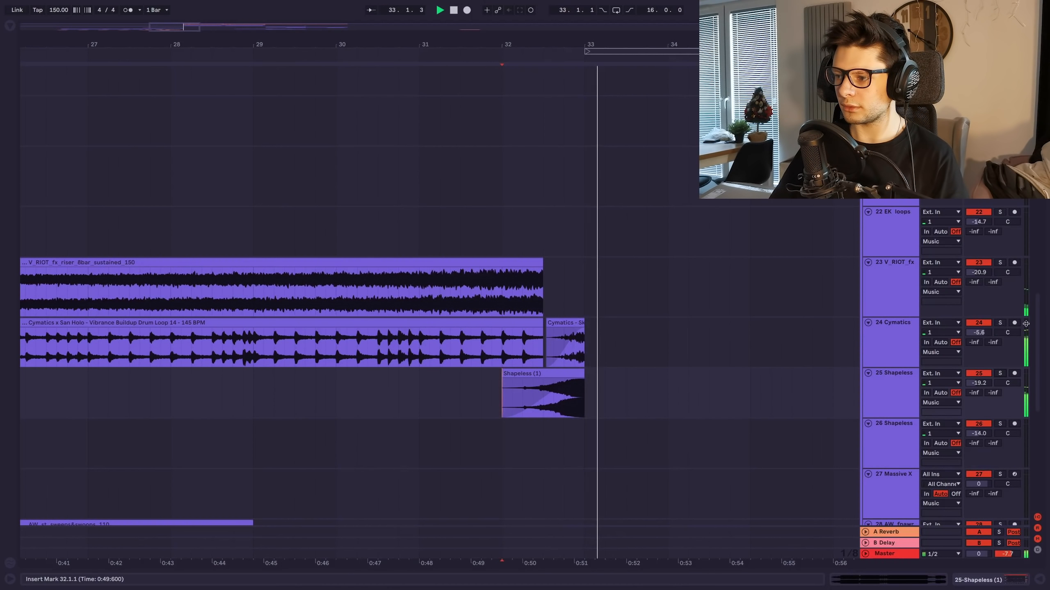
{"action": "key", "text": "space"}
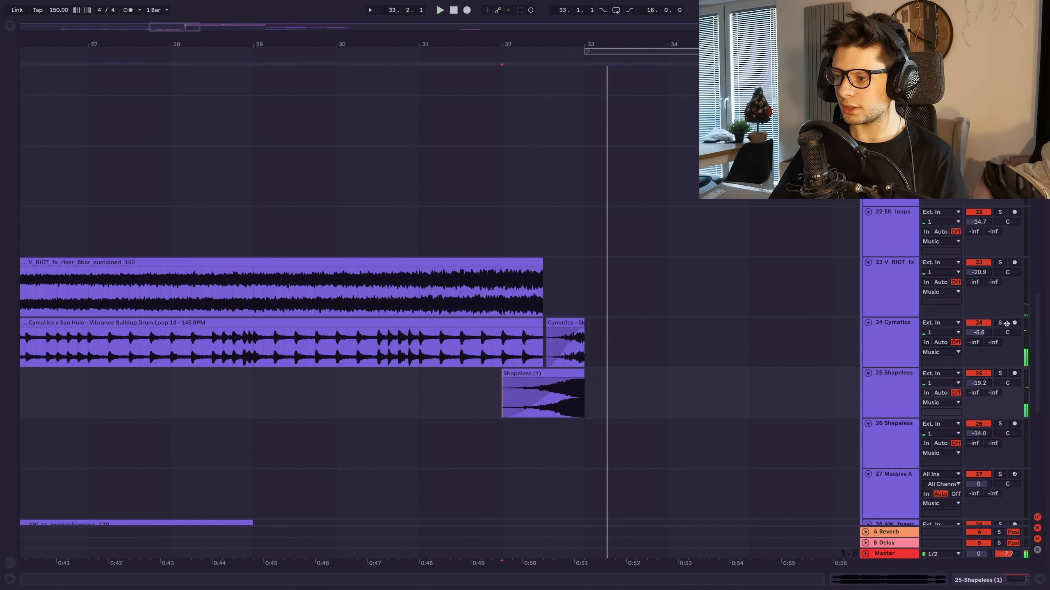
- Solo the 24 Cymatics track and play its short clip from 32.3.1 to bar 33
{"action": "left_click", "coordinate": [565, 347]}
{"action": "key", "text": "minus"}
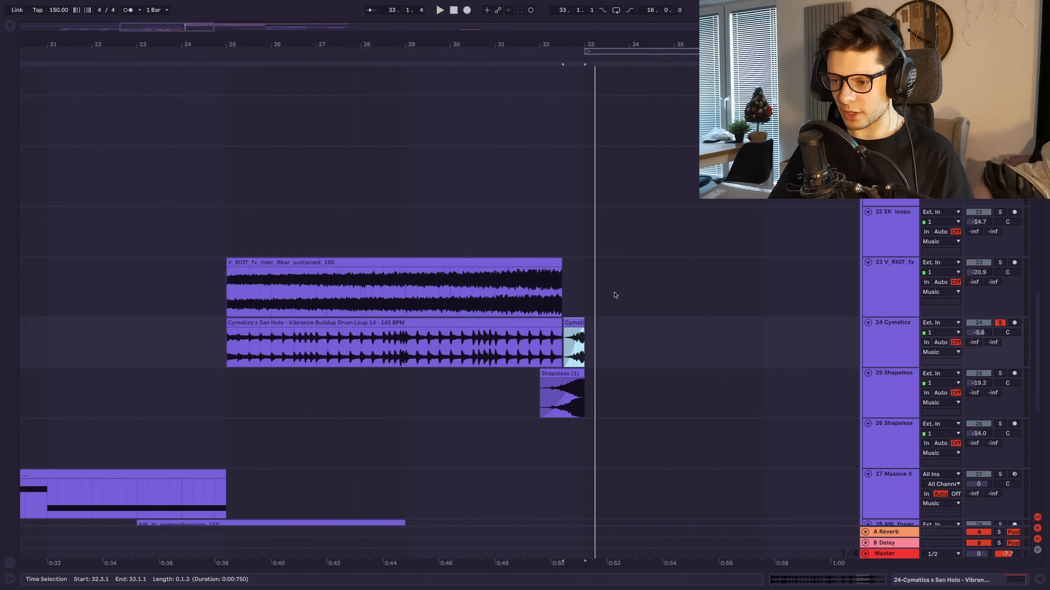
{"action": "left_click_drag", "start_coordinate": [622, 281], "coordinate": [623, 298]}
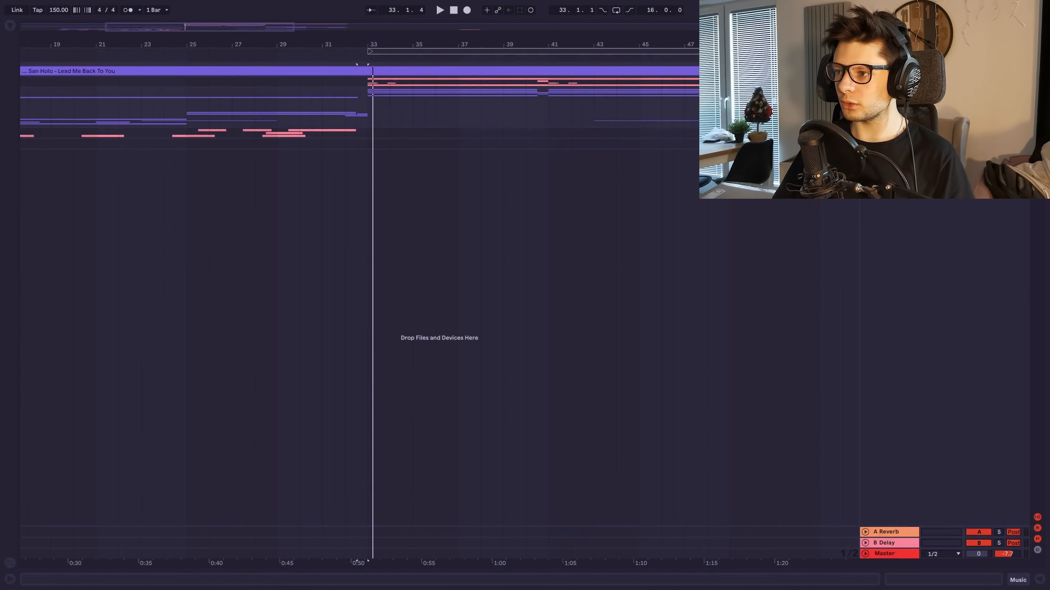
- Unfold the Drums group and play the drop from bar 33 with the drum track's Drum Rack devices shown
{"action": "left_click", "coordinate": [864, 82]}
{"action": "scroll", "coordinate": [432, 169], "scroll_direction": "up", "scroll_amount": 3}
{"action": "left_click", "coordinate": [323, 147]}
{"action": "key", "text": "space"}
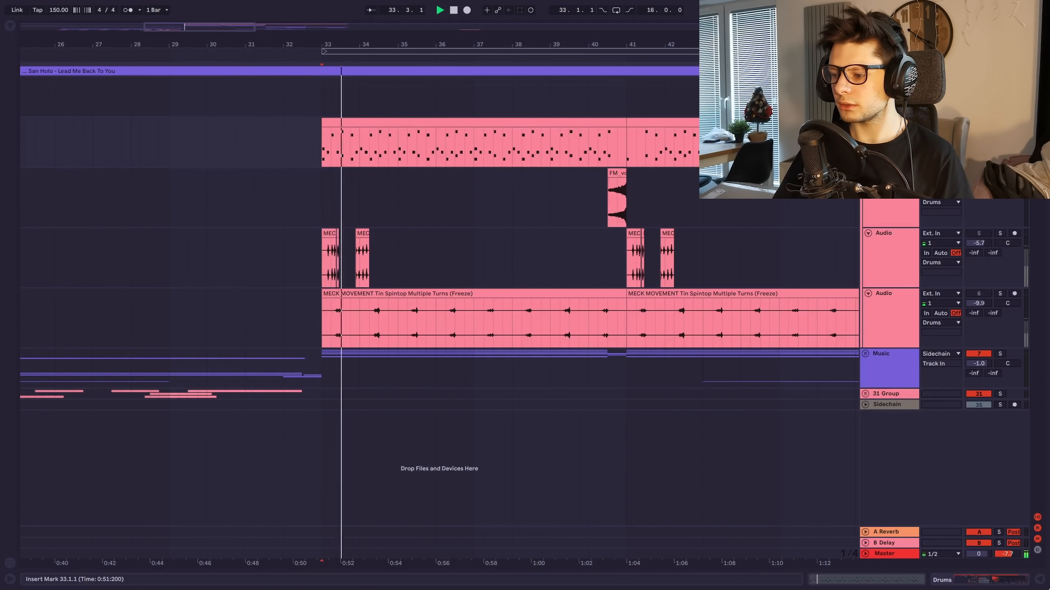
{"action": "key", "text": "shift+Tab"}
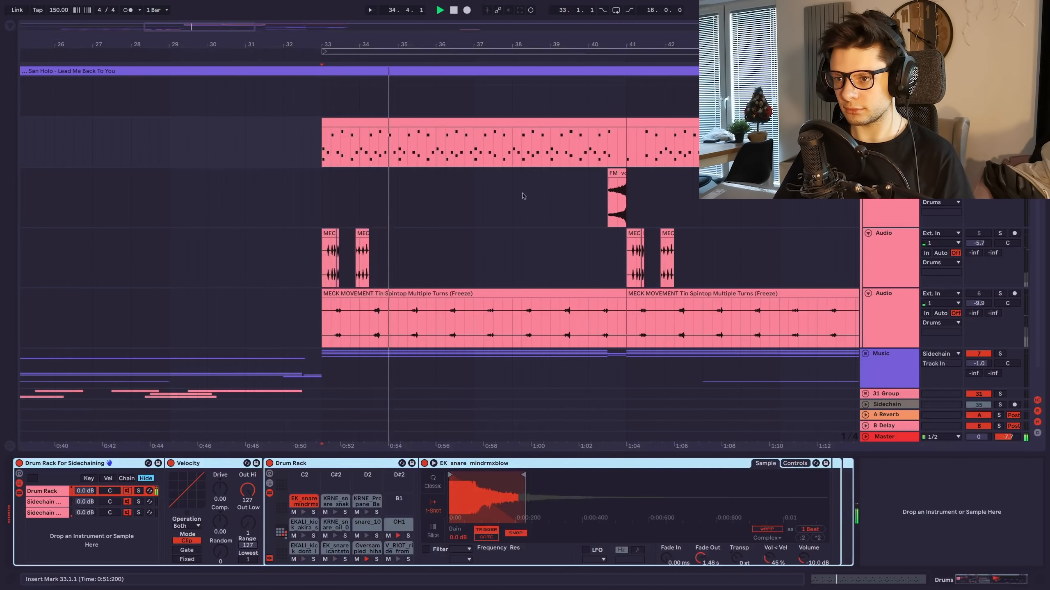
- Open the first drum MIDI clip, look over its note pattern during playback, and return to the device chain
{"action": "double_click", "coordinate": [503, 127]}
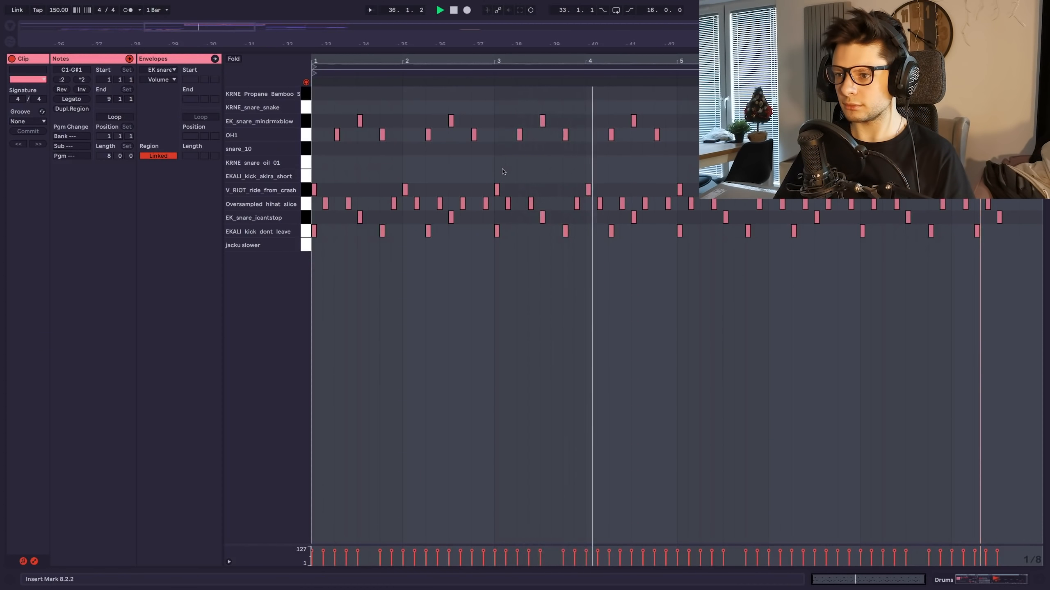
{"action": "scroll", "coordinate": [650, 191], "scroll_direction": "up", "scroll_amount": 3}
{"action": "key", "text": "space"}
{"action": "key", "text": "shift+Tab"}
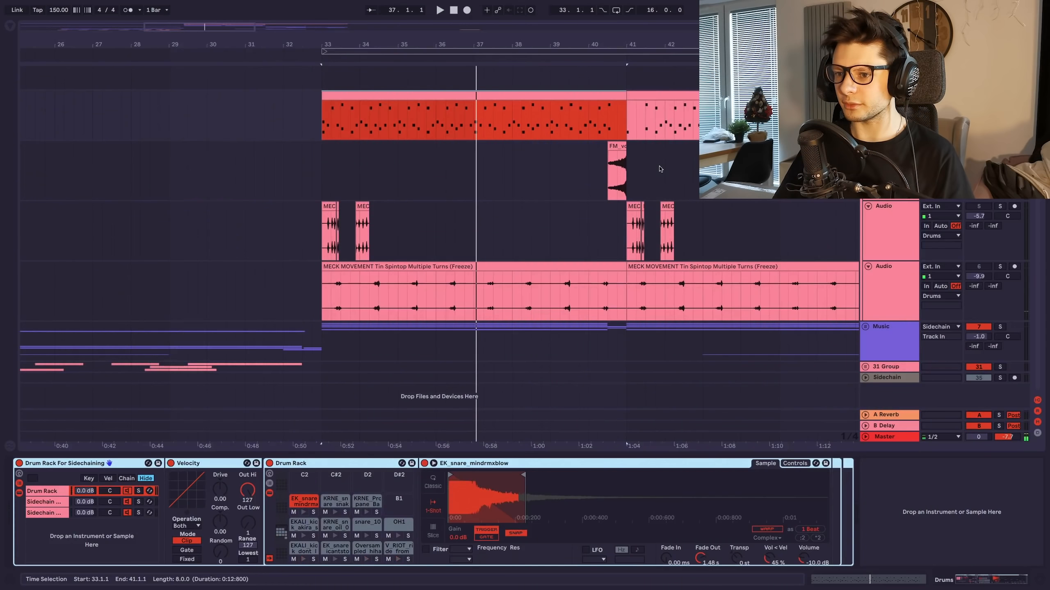
- Play the FM_vocal_chant clip leading into bar 41 and select it with its track's EQ Eight shown
{"action": "scroll", "coordinate": [660, 169], "scroll_direction": "down", "scroll_amount": 2}
{"action": "left_click_drag", "start_coordinate": [660, 170], "coordinate": [616, 236]}
{"action": "scroll", "coordinate": [604, 231], "scroll_direction": "up", "scroll_amount": 3}
{"action": "left_click", "coordinate": [545, 204]}
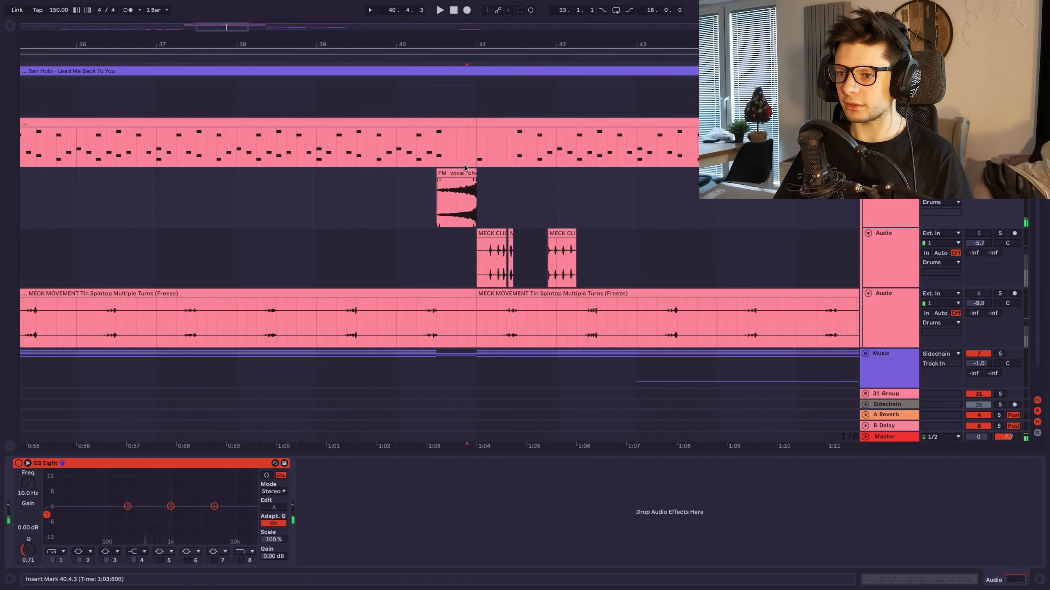
{"action": "double_click", "coordinate": [466, 174]}
{"action": "key", "text": "shift+Tab"}
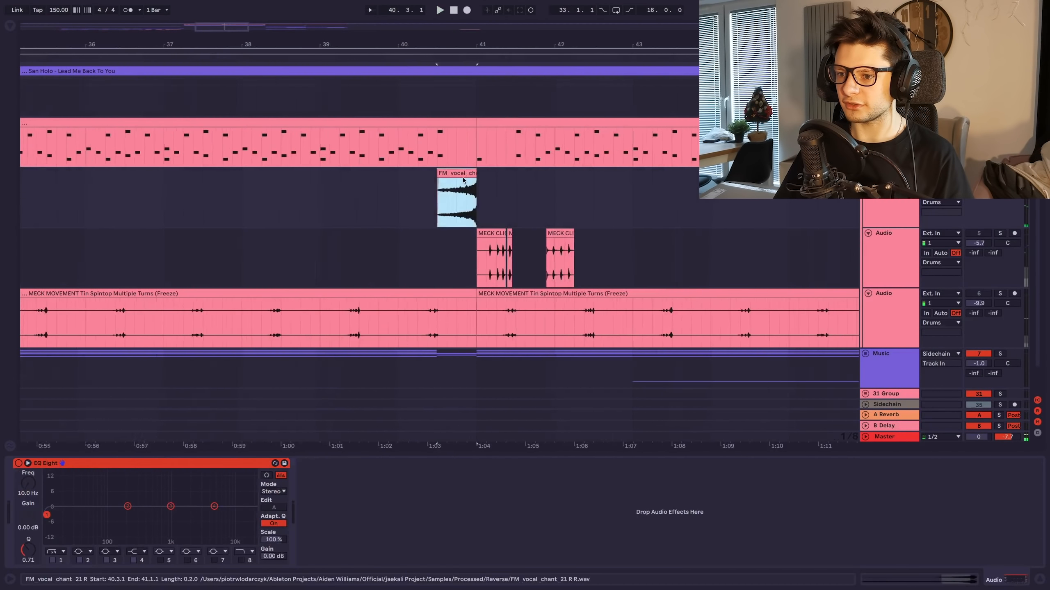
{"action": "scroll", "coordinate": [468, 194], "scroll_direction": "down", "scroll_amount": 1}
{"action": "key", "text": "space"}
- Play the arrangement from bar 33 with the MECK MOVEMENT Tin Spintop track selected
{"action": "scroll", "coordinate": [503, 221], "scroll_direction": "down", "scroll_amount": 2}
{"action": "left_click_drag", "start_coordinate": [660, 216], "coordinate": [477, 158]}
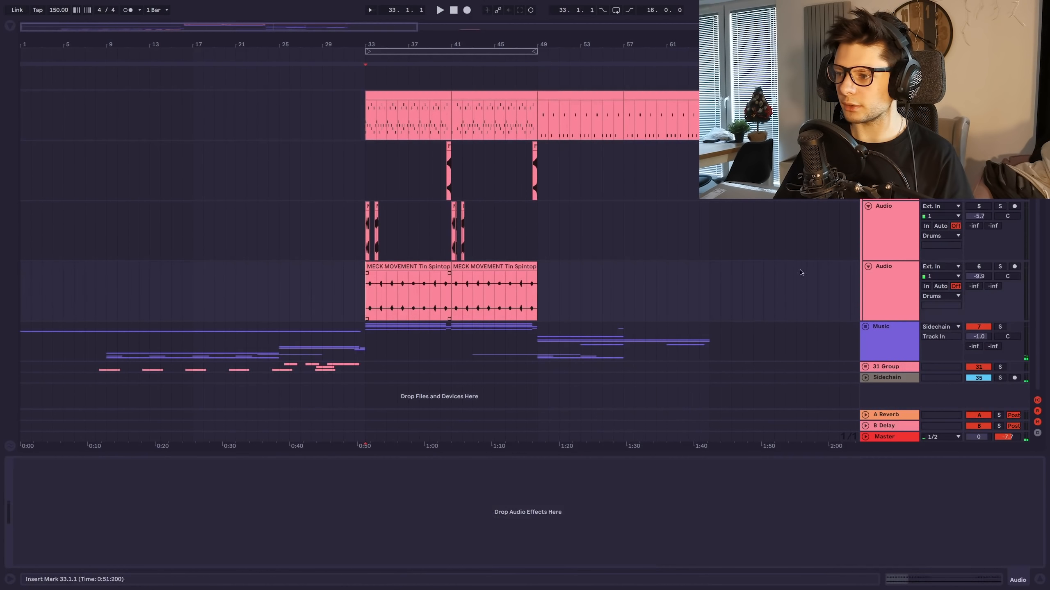
{"action": "scroll", "coordinate": [478, 216], "scroll_direction": "up", "scroll_amount": 1}
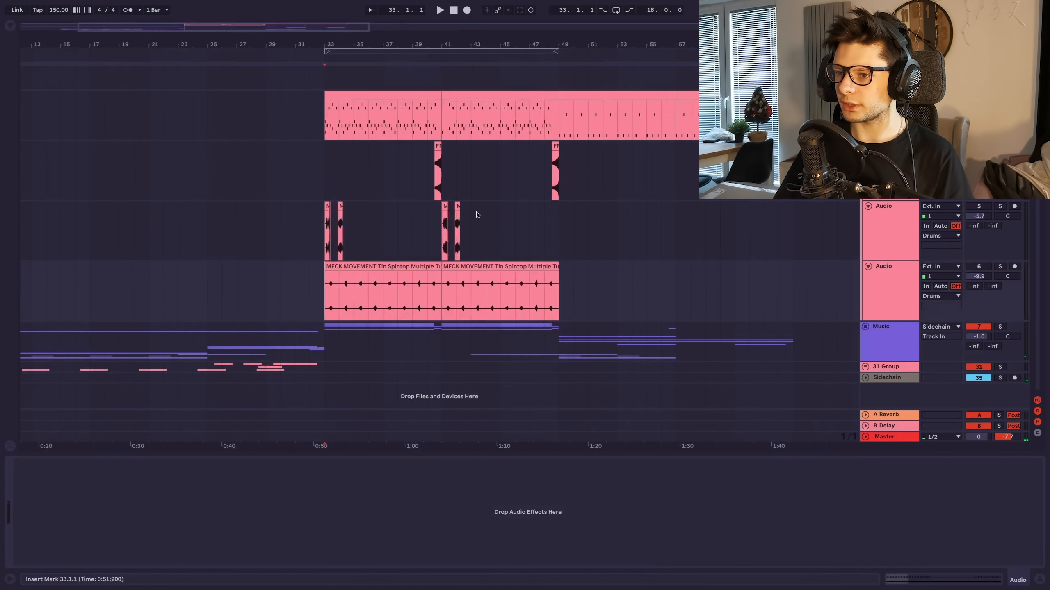
{"action": "left_click_drag", "start_coordinate": [478, 215], "coordinate": [512, 242]}
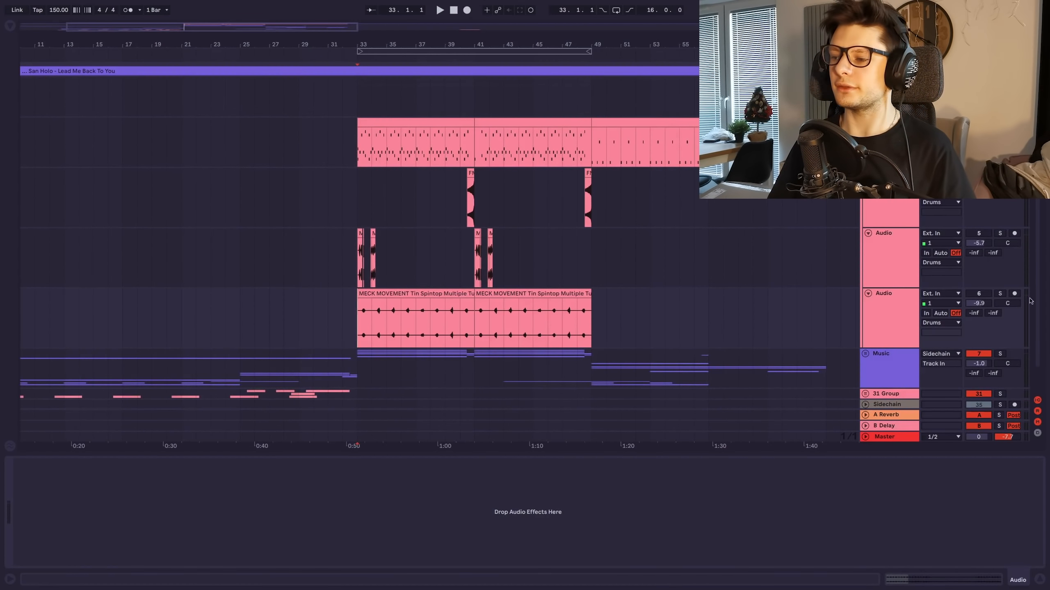
{"action": "scroll", "coordinate": [484, 307], "scroll_direction": "up", "scroll_amount": 2}
{"action": "left_click_drag", "start_coordinate": [484, 307], "coordinate": [572, 311]}
{"action": "key", "text": "space"}
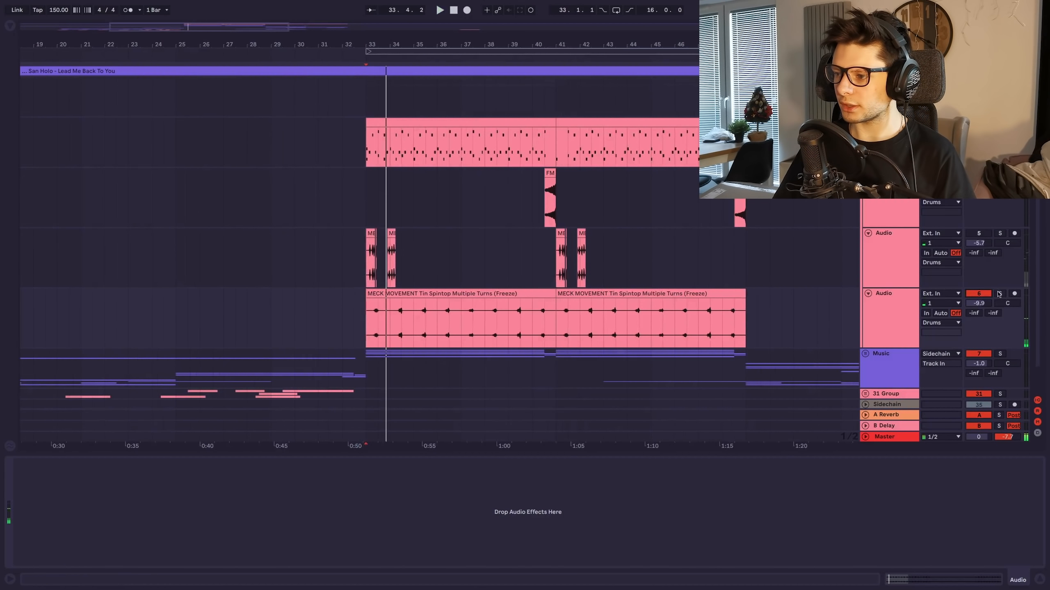
- Play the soloed MECK MOVEMENT Tin Spintop clip from 33.2.1 and clear the track's solo
{"action": "scroll", "coordinate": [398, 315], "scroll_direction": "up", "scroll_amount": 3}
{"action": "left_click", "coordinate": [373, 333]}
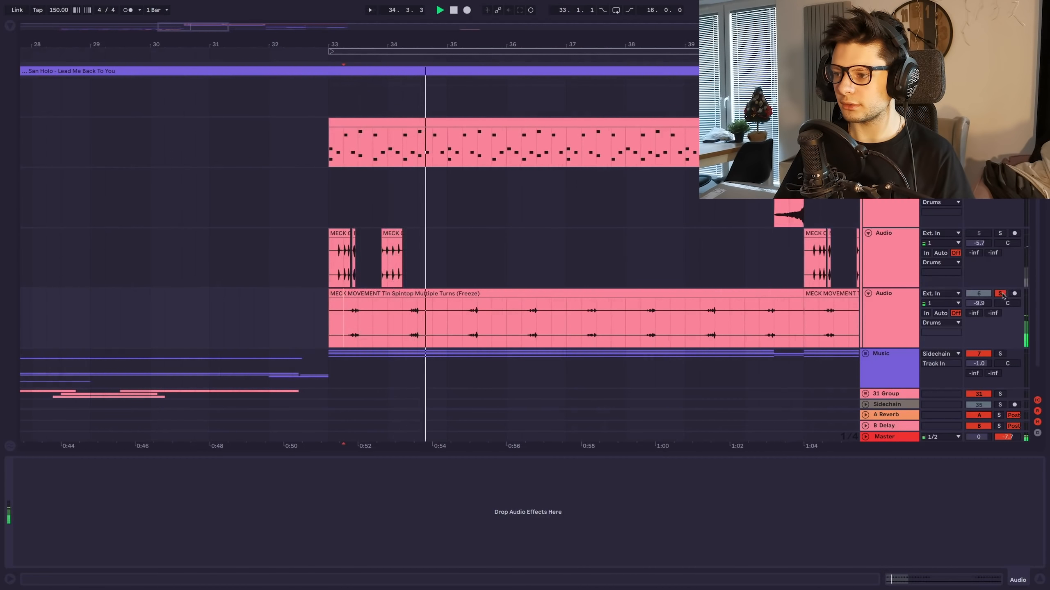
{"action": "left_click", "coordinate": [1000, 294]}
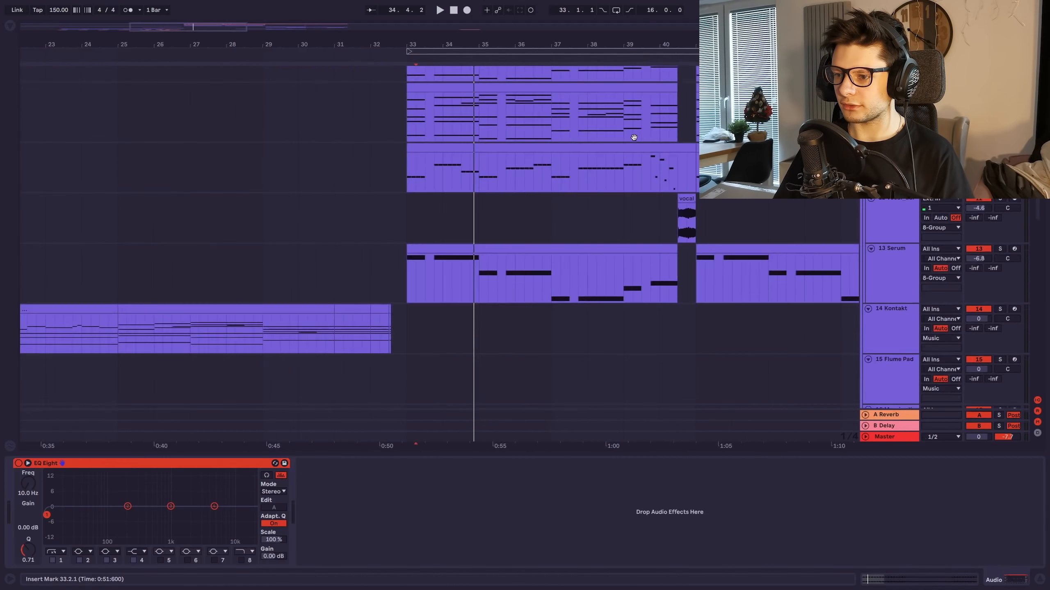
- Open the 9 Serum track's first MIDI clip at bar 33, look over its chord notes, and return to the device chain
{"action": "scroll", "coordinate": [569, 237], "scroll_direction": "right", "scroll_amount": 3}
{"action": "scroll", "coordinate": [569, 237], "scroll_direction": "up", "scroll_amount": 5}
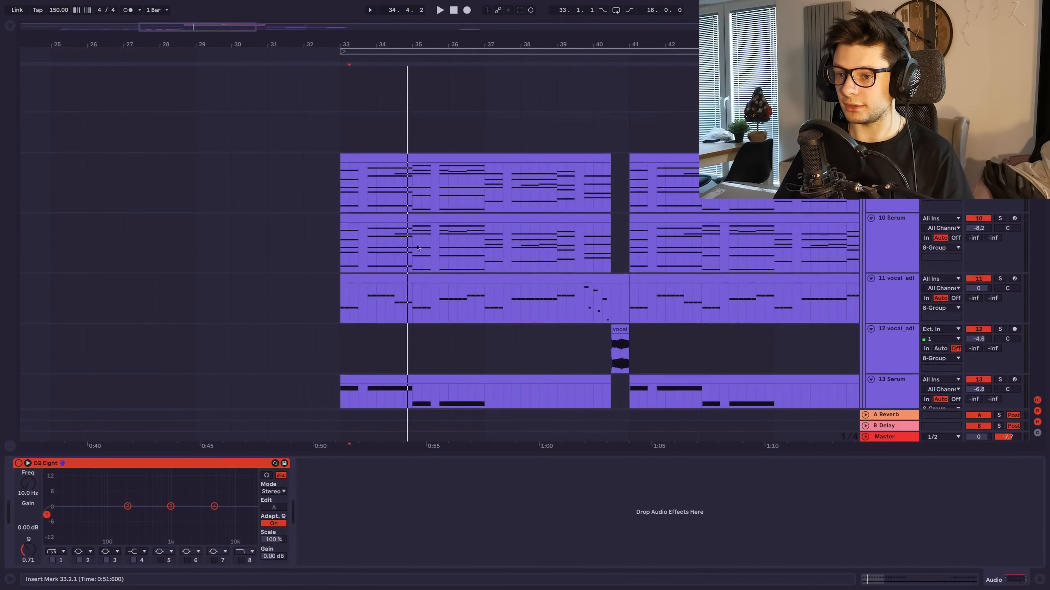
{"action": "left_click", "coordinate": [323, 234]}
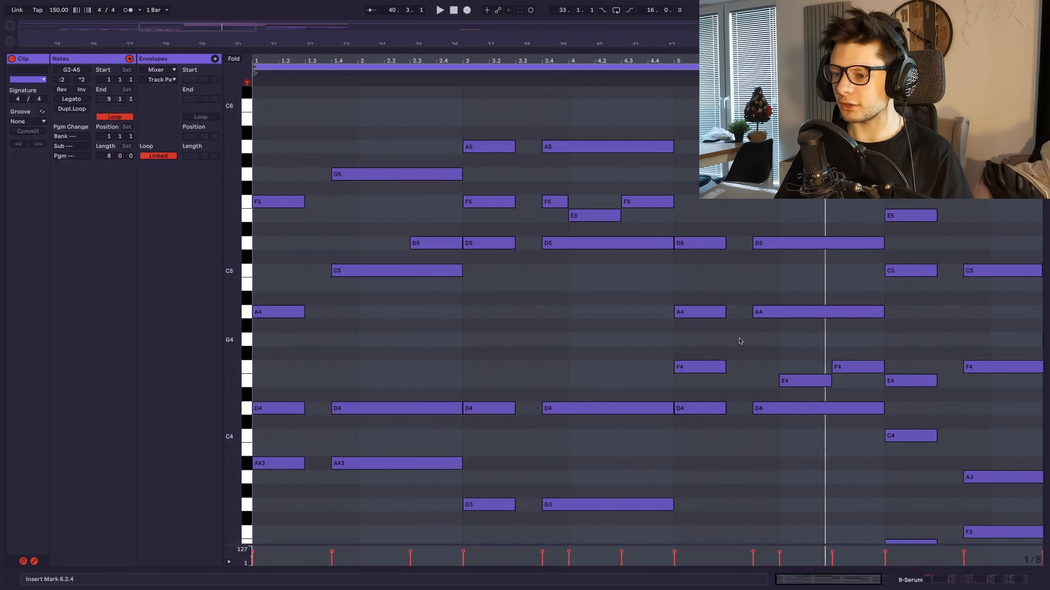
{"action": "scroll", "coordinate": [739, 340], "scroll_direction": "down", "scroll_amount": 3}
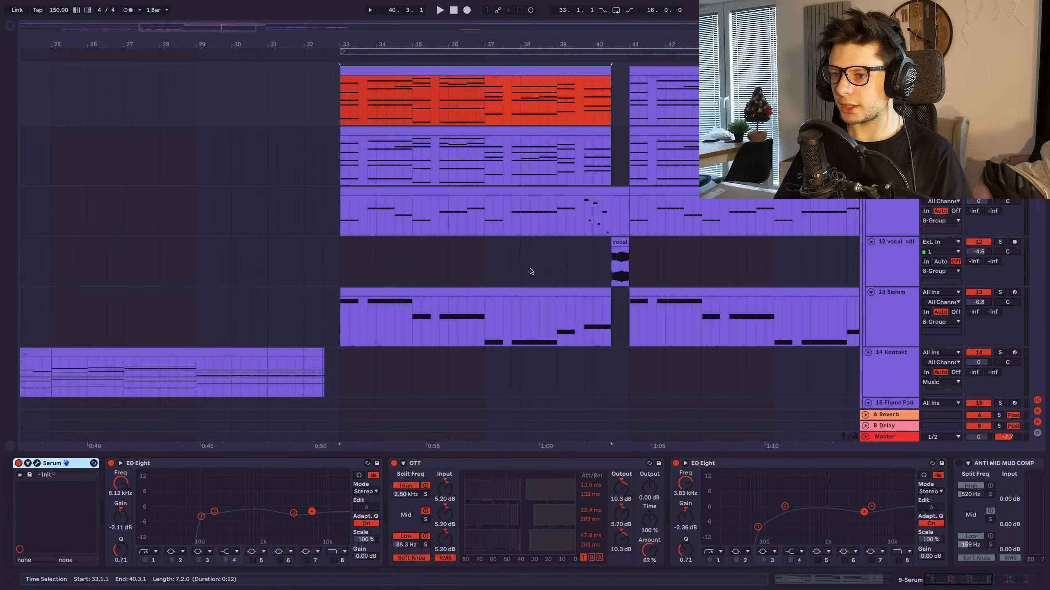
- Solo the 9 Serum track and play its first chord clip from bar 33
{"action": "scroll", "coordinate": [531, 271], "scroll_direction": "up", "scroll_amount": 2}
{"action": "scroll", "coordinate": [533, 285], "scroll_direction": "up", "scroll_amount": 3}
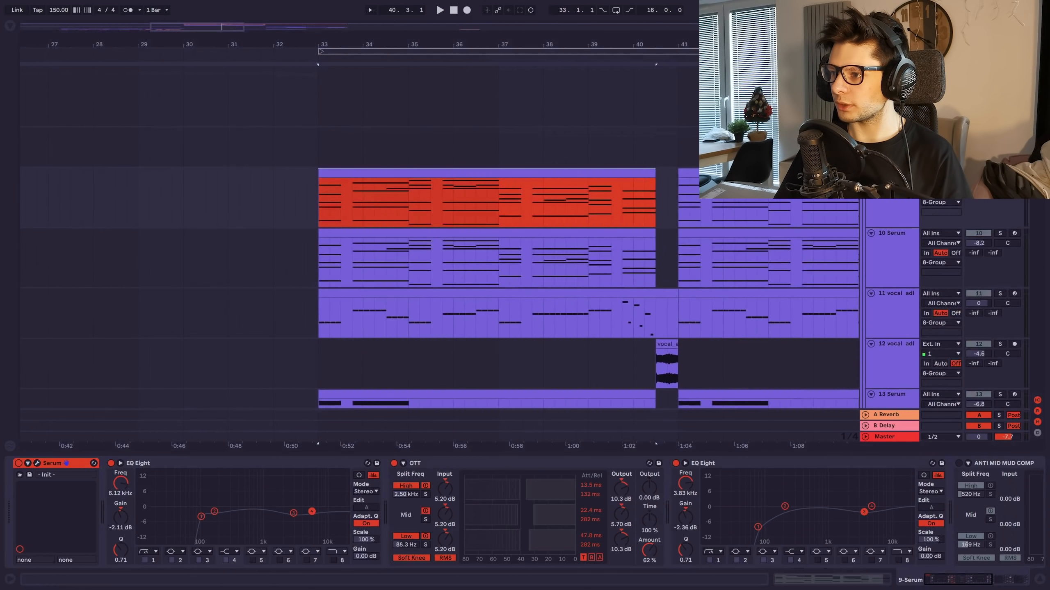
{"action": "key", "text": "space"}
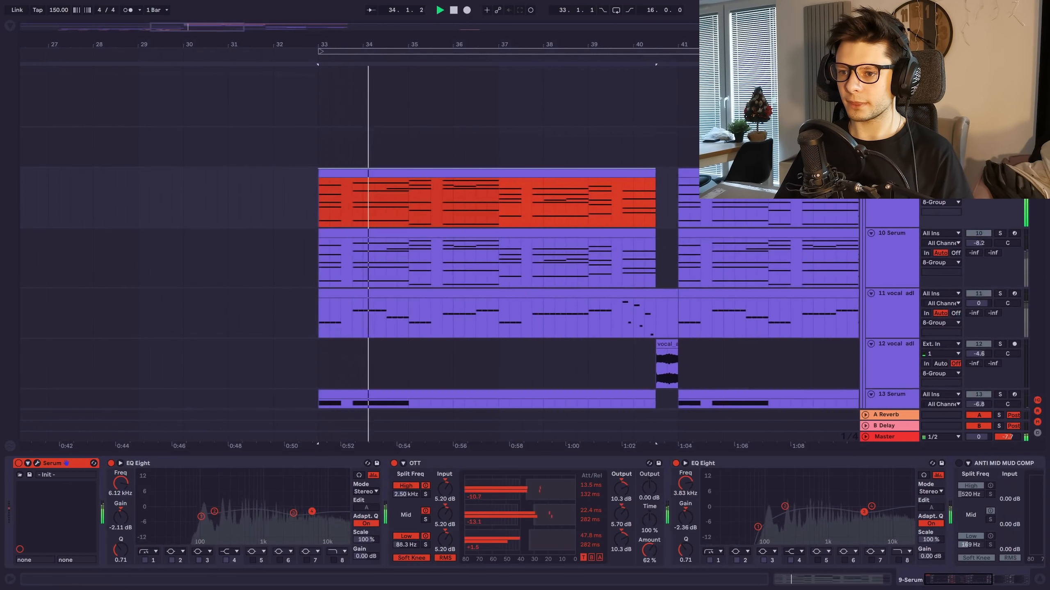
{"action": "left_click", "coordinate": [906, 200]}
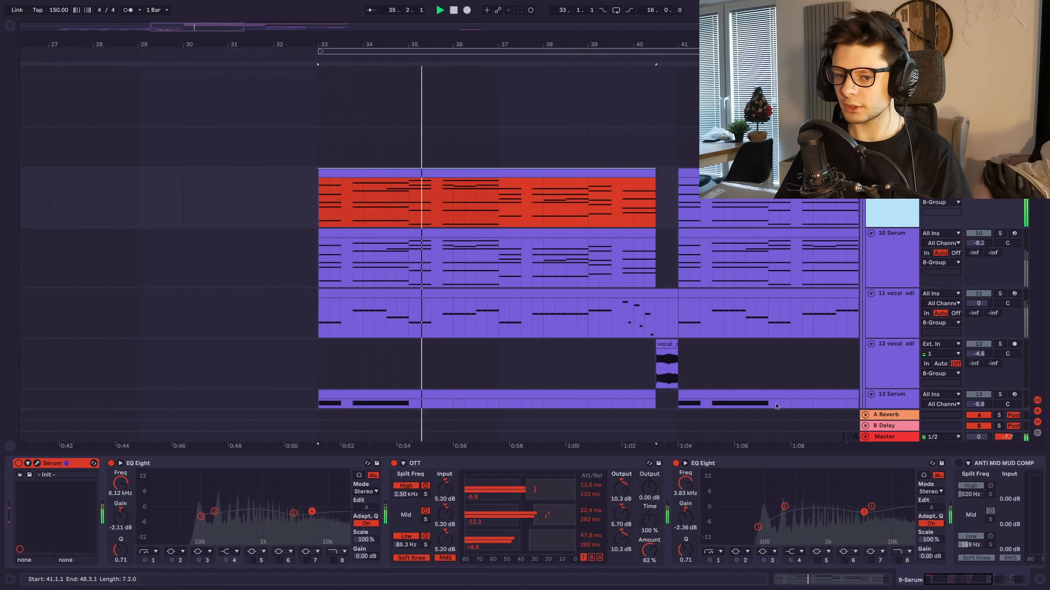
{"action": "key", "text": "space"}
- Select the 10 Serum track's first chord clip, solo the track, and play it from bar 33
{"action": "left_click", "coordinate": [530, 234]}
{"action": "key", "text": "s"}
{"action": "key", "text": "space"}
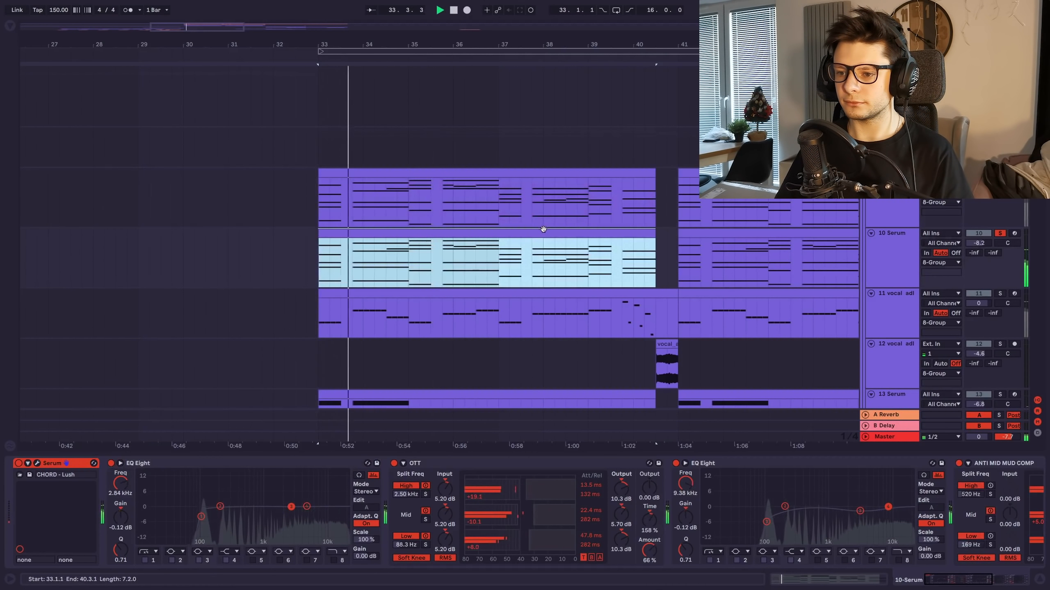
- Open the Serum windows of the 9 Serum and 10 Serum tracks to view their presets during playback, and close both
{"action": "left_click", "coordinate": [888, 254]}
{"action": "left_click", "coordinate": [891, 199]}
{"action": "key", "text": "space"}
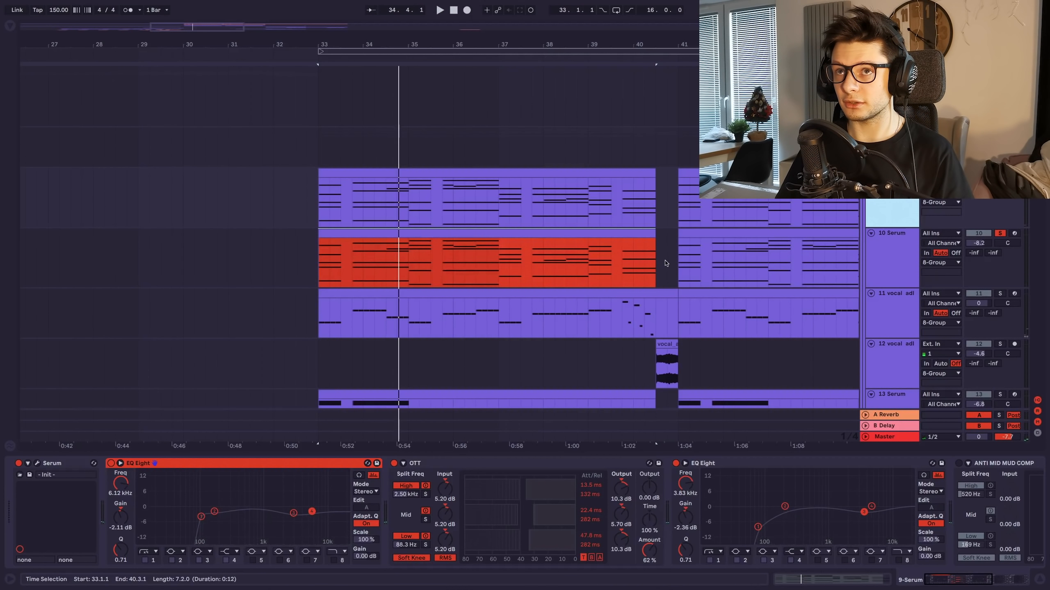
{"action": "left_click", "coordinate": [37, 464]}
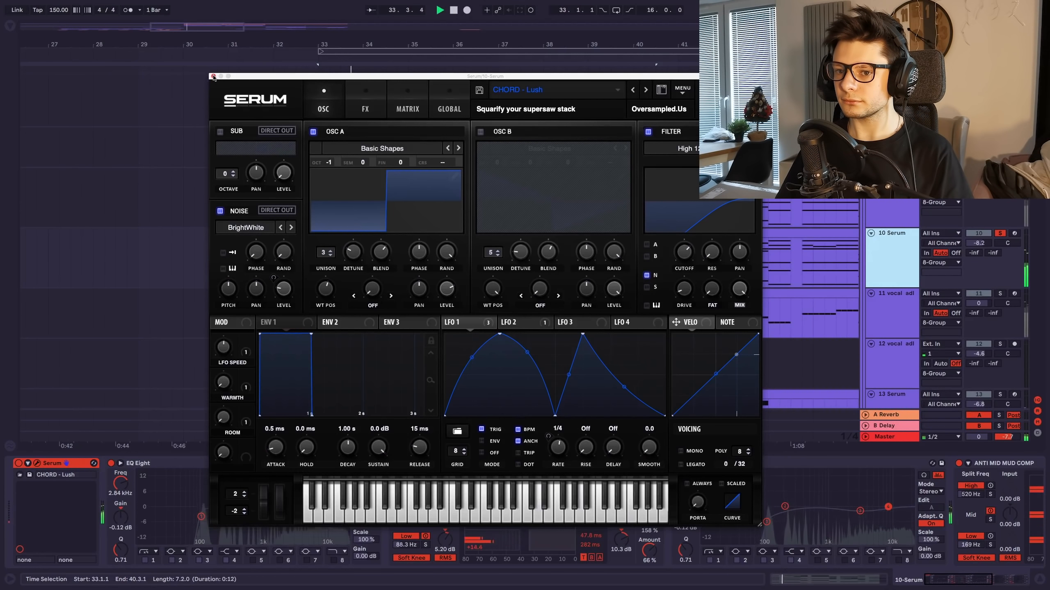
{"action": "left_click", "coordinate": [213, 76]}
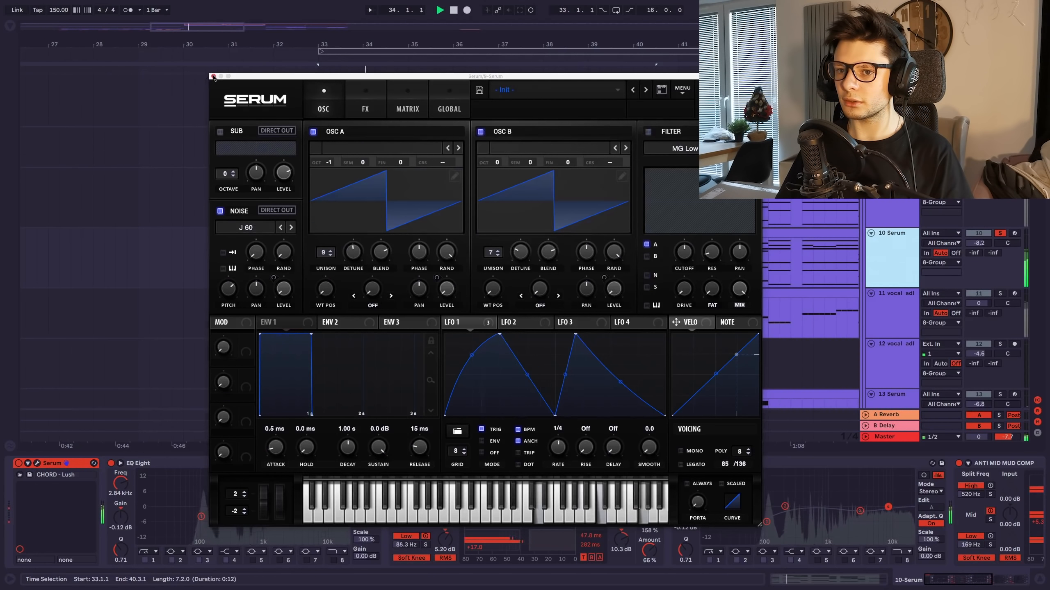
{"action": "left_click", "coordinate": [213, 77]}
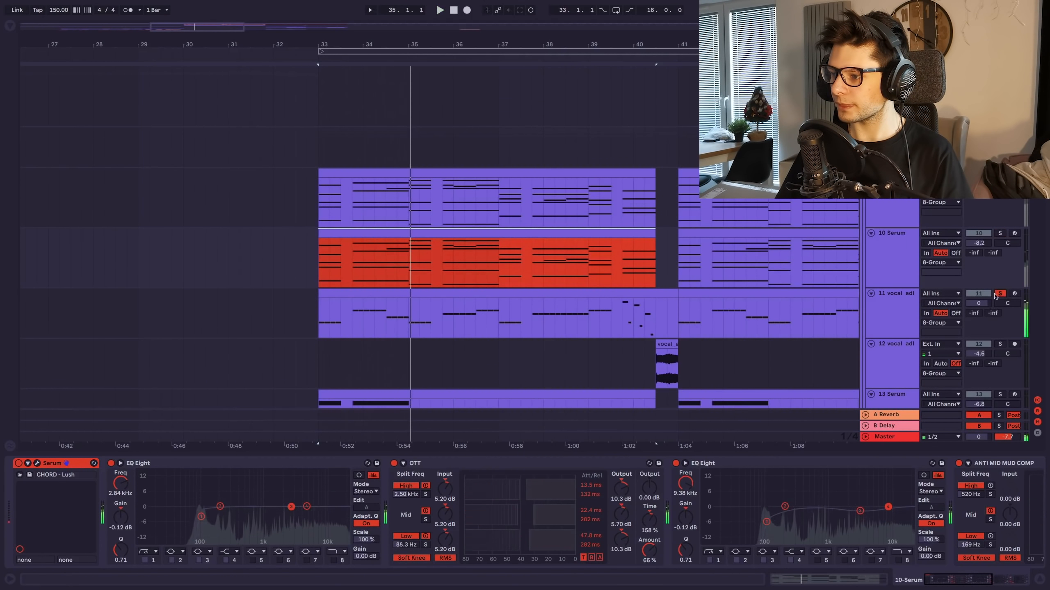
- Select the 11 vocal_adlib track's first clip, and solo the 13 Serum track and play its bass clip starting in bar 37
{"action": "left_click", "coordinate": [414, 295]}
{"action": "scroll", "coordinate": [516, 263], "scroll_direction": "down", "scroll_amount": 3}
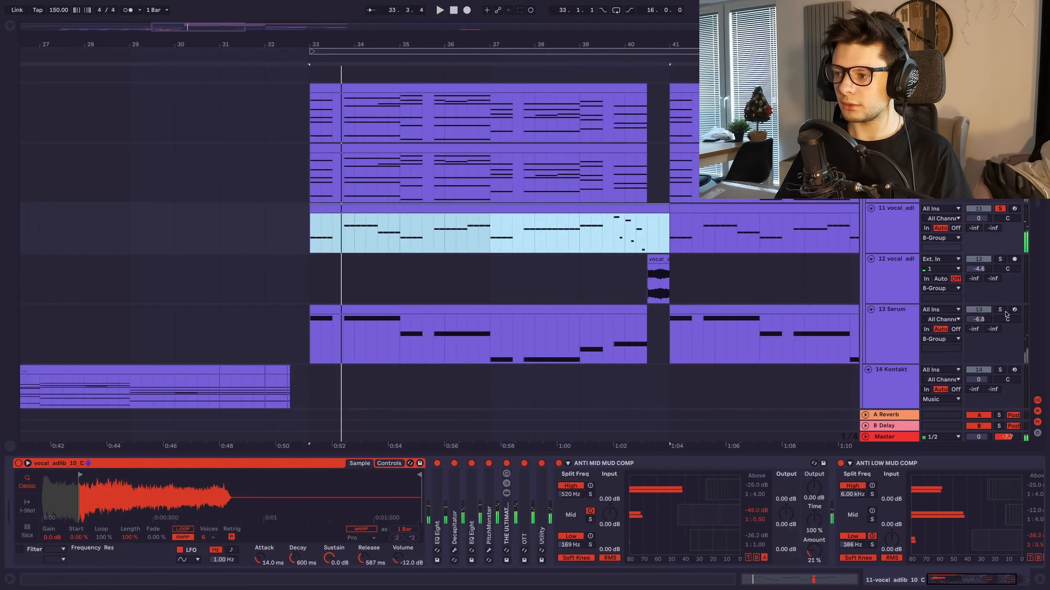
{"action": "left_click", "coordinate": [1001, 310]}
{"action": "key", "text": "space"}
{"action": "scroll", "coordinate": [521, 305], "scroll_direction": "down", "scroll_amount": 2}
{"action": "left_click", "coordinate": [511, 304]}
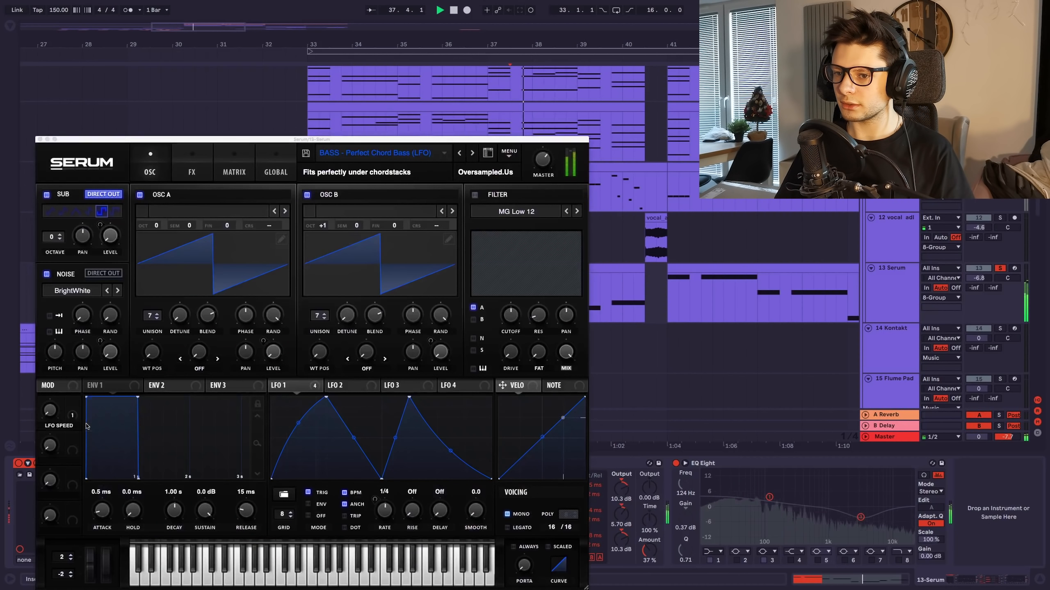
- Look up the preset bank of BASS - Perfect Chord Bass (LFO) in Serum, dismiss the list, and close the plug-in window
{"action": "left_click", "coordinate": [359, 156]}
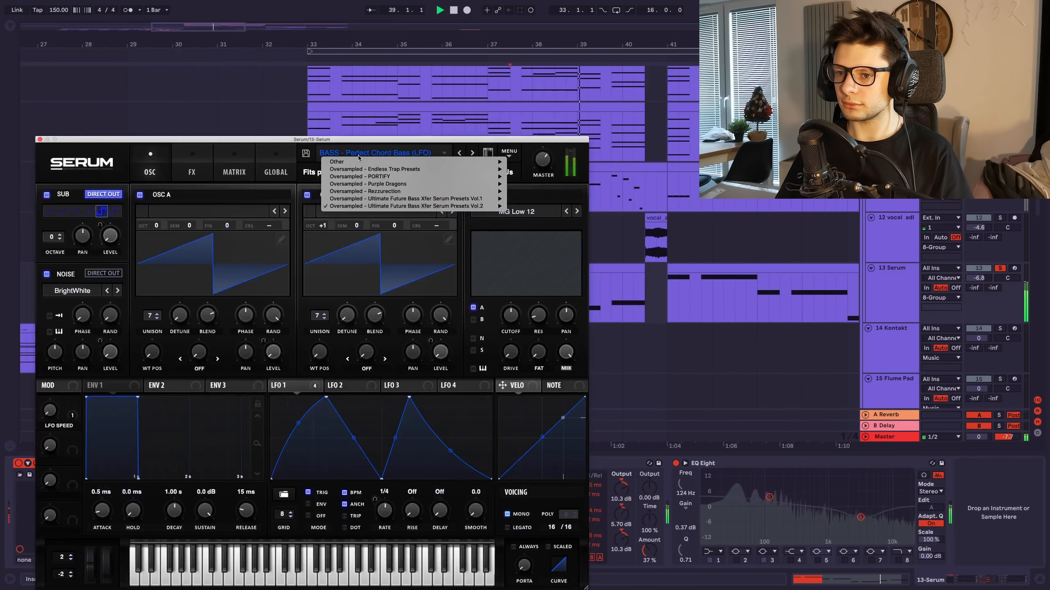
{"action": "left_click", "coordinate": [371, 146]}
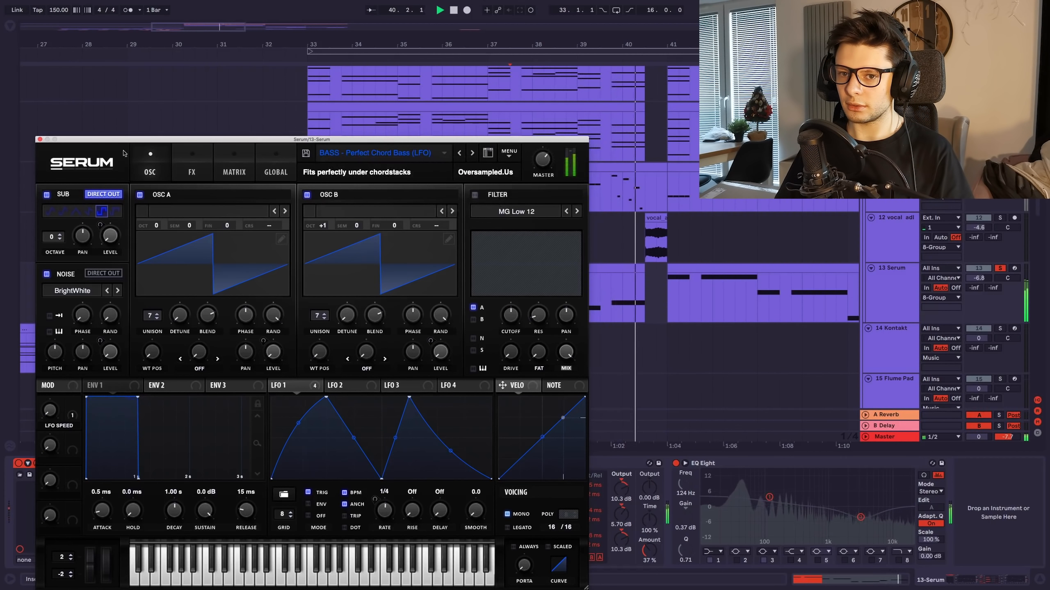
{"action": "left_click", "coordinate": [48, 140]}
{"action": "key", "text": "space"}
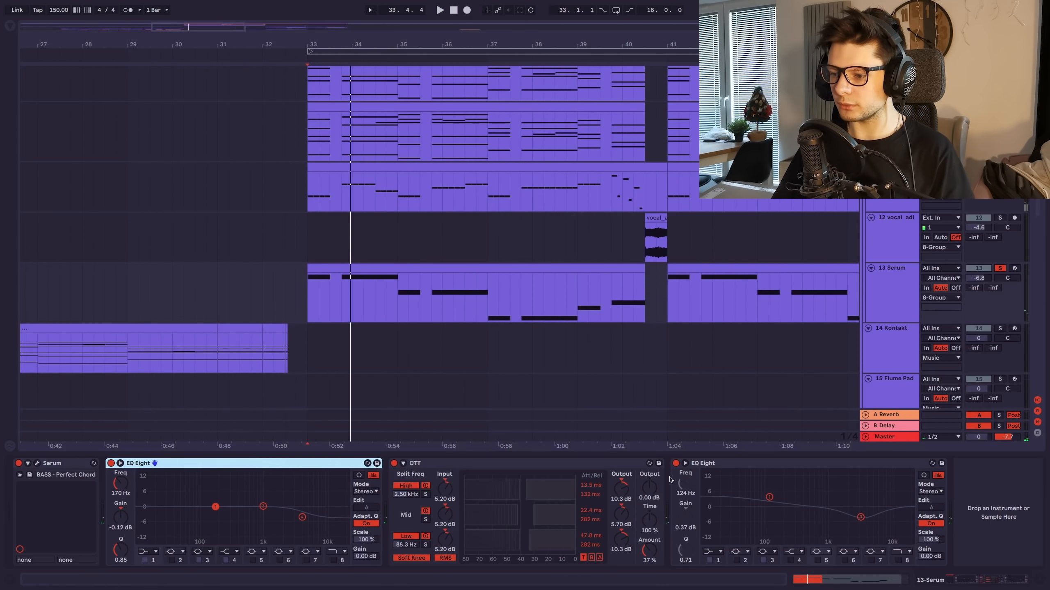
- Play the soloed 13 Serum track from bar 33, comparing the sound with the second EQ Eight off and on
{"action": "key", "text": "space"}
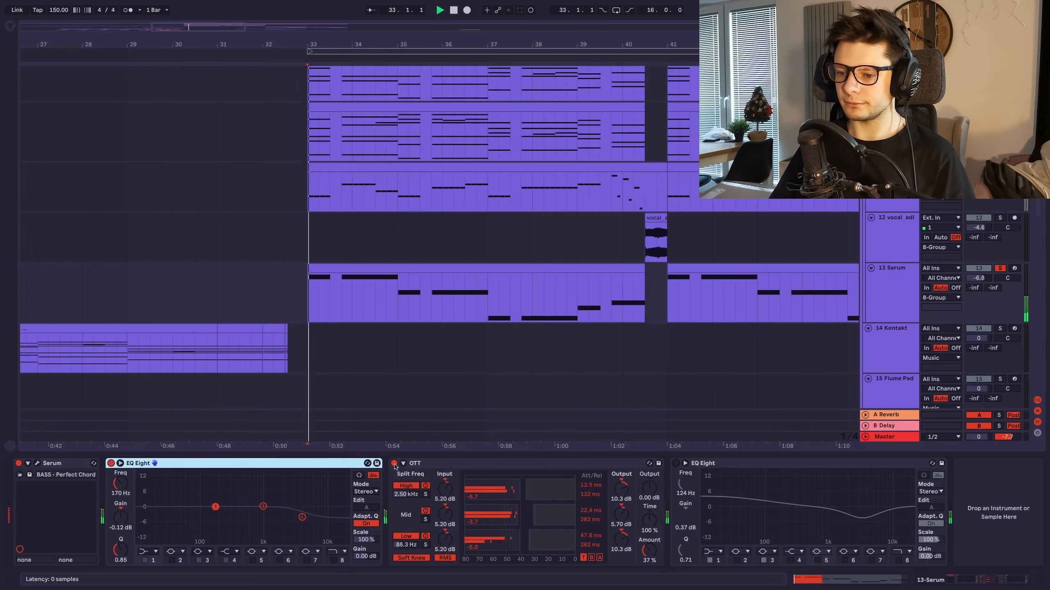
{"action": "left_click", "coordinate": [678, 463]}
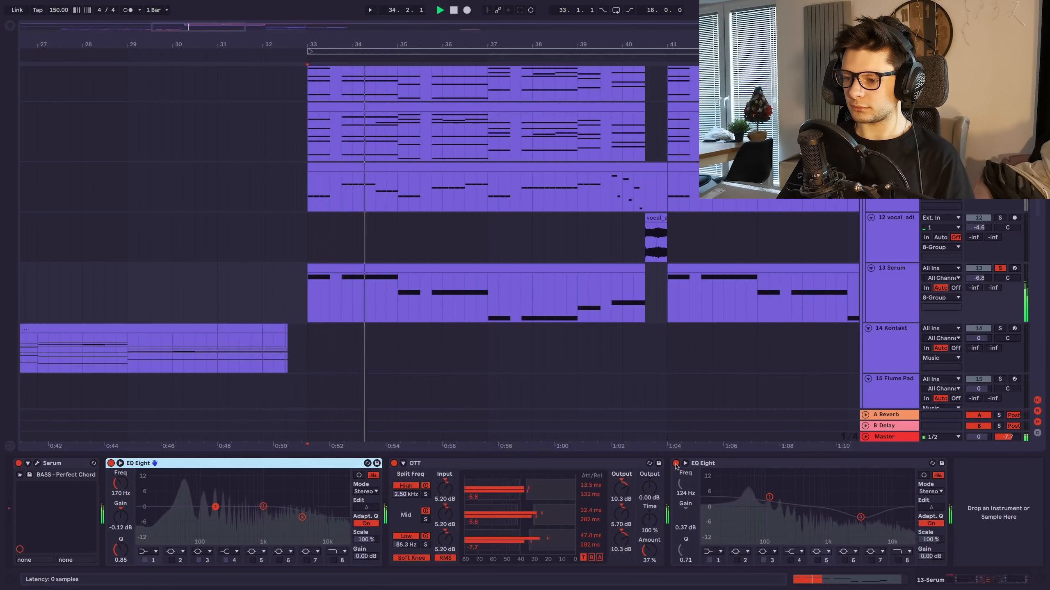
{"action": "key", "text": "space"}
- Play the soloed first clip of the 11 vocal_adlib track from bar 33 and the soloed 12 vocal_adlib clip from 40.3.1
{"action": "scroll", "coordinate": [626, 370], "scroll_direction": "down", "scroll_amount": 3}
{"action": "left_click_drag", "start_coordinate": [626, 370], "coordinate": [677, 62]}
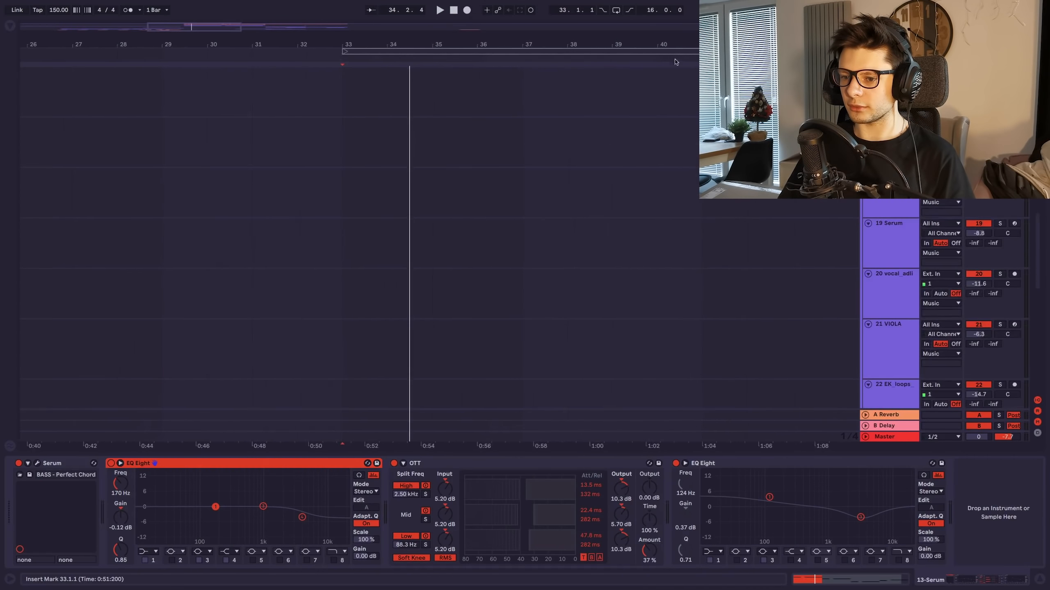
{"action": "left_click_drag", "start_coordinate": [618, 198], "coordinate": [602, 319]}
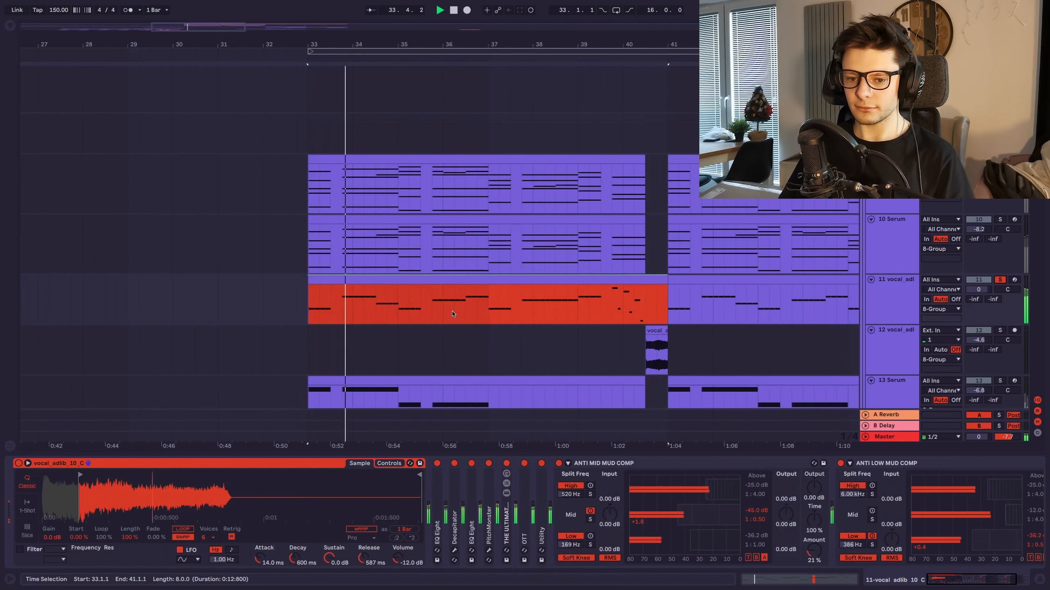
{"action": "scroll", "coordinate": [466, 317], "scroll_direction": "down", "scroll_amount": 1}
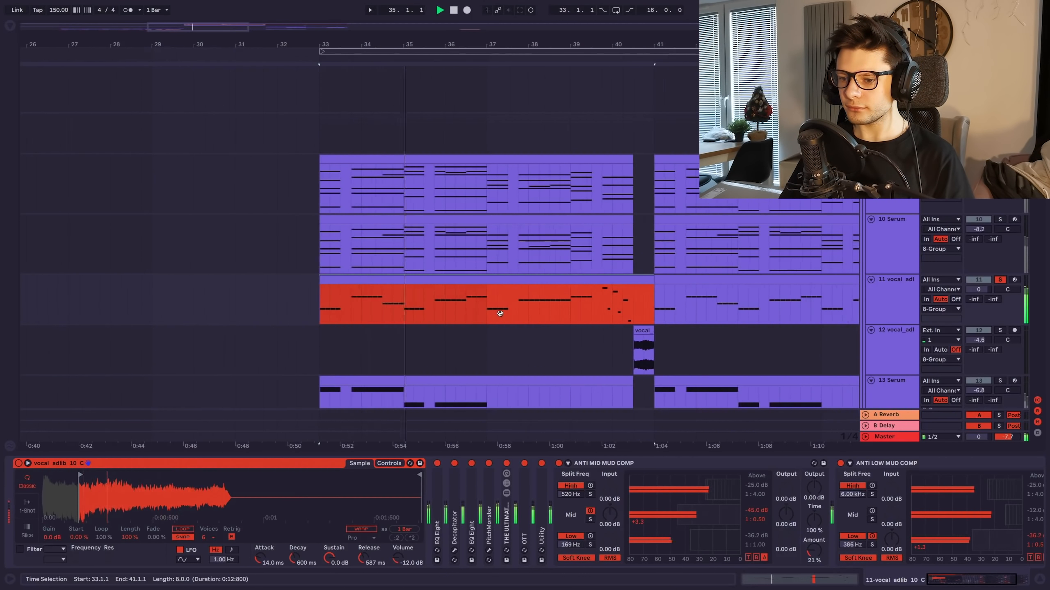
{"action": "left_click_drag", "start_coordinate": [500, 311], "coordinate": [485, 310]}
{"action": "scroll", "coordinate": [493, 315], "scroll_direction": "down", "scroll_amount": 1}
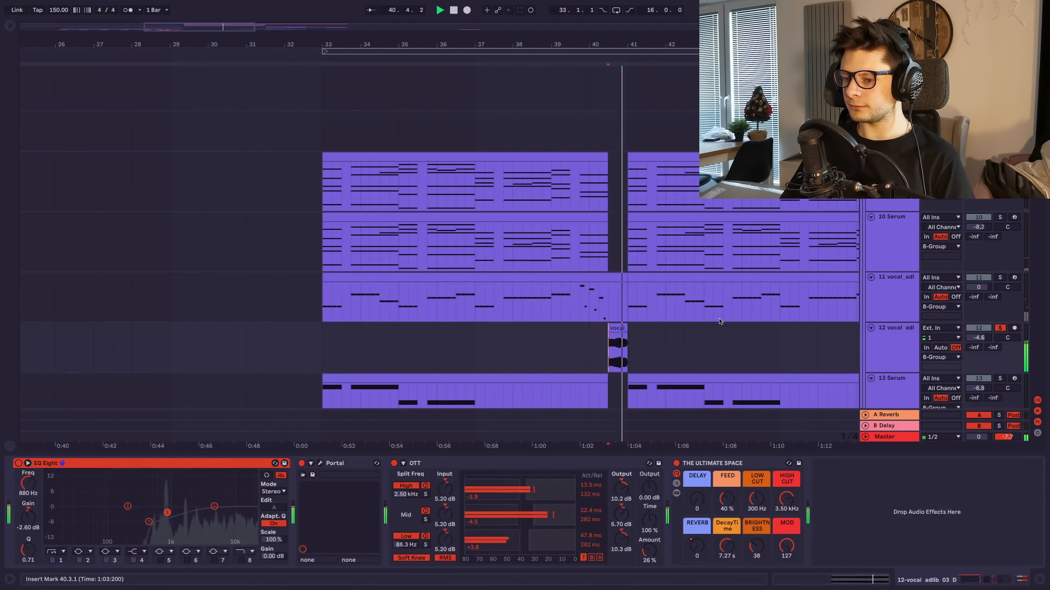
{"action": "key", "text": "space"}
- Solo the 11 vocal_adlib track, select its first clip, and select all folded effects from EQ Eight to ANTI LOW MUD COMP
{"action": "left_click", "coordinate": [1015, 278]}
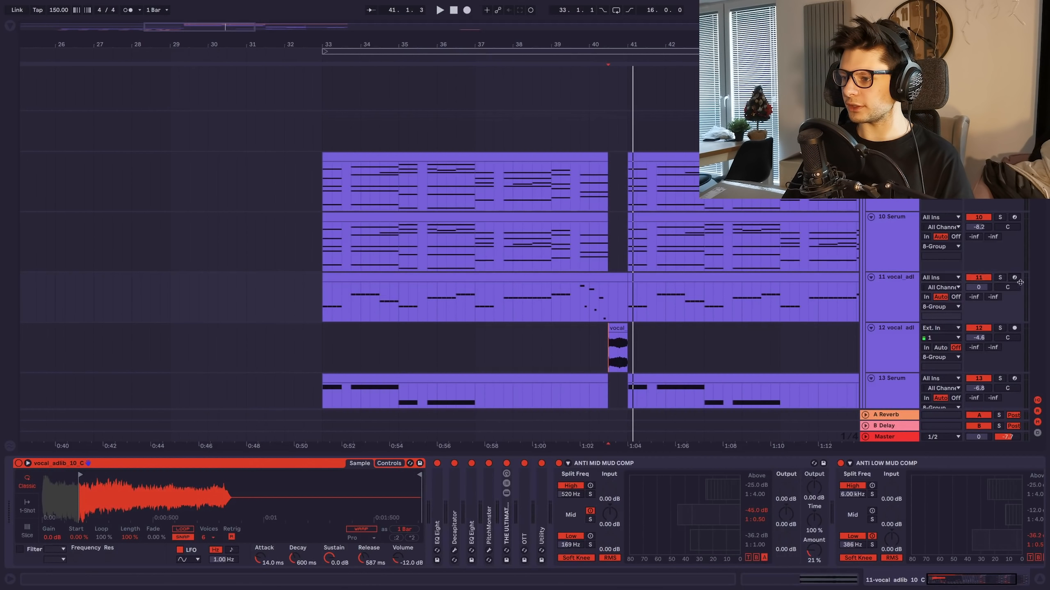
{"action": "left_click", "coordinate": [1000, 277]}
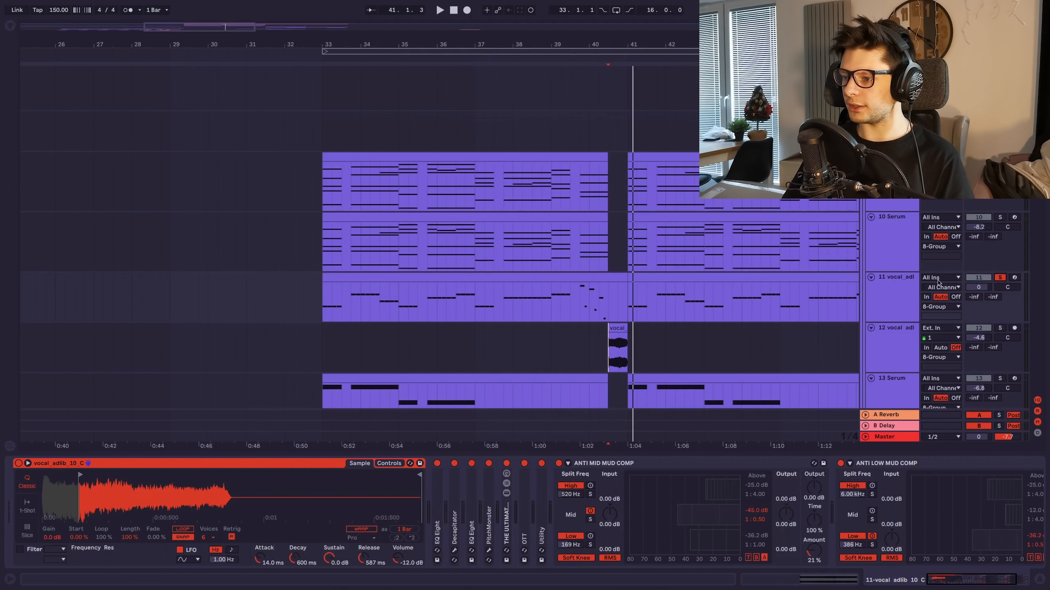
{"action": "left_click", "coordinate": [550, 277]}
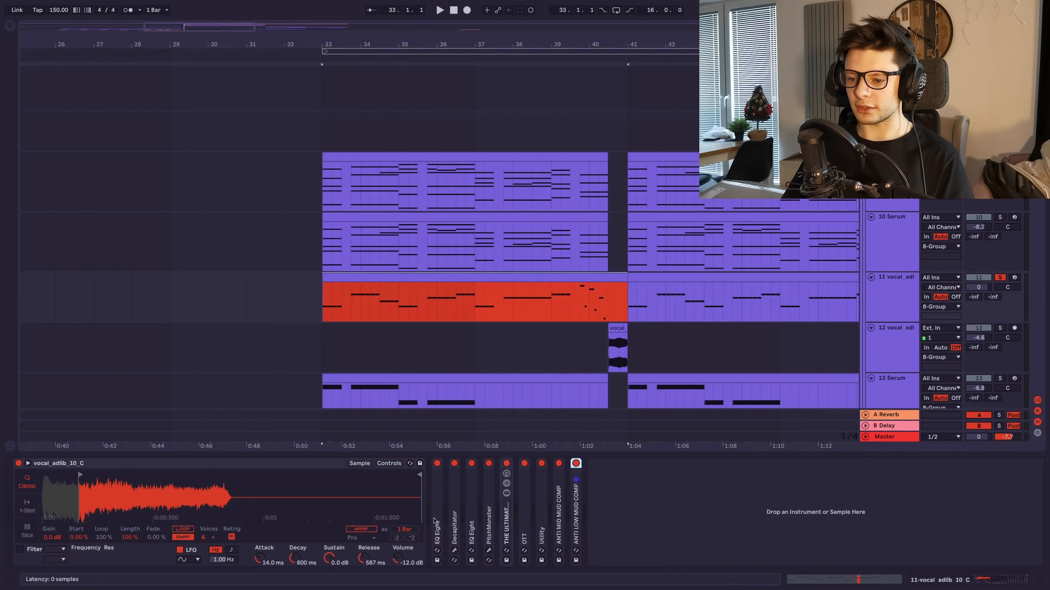
{"action": "left_click", "coordinate": [436, 521], "text": "shift"}
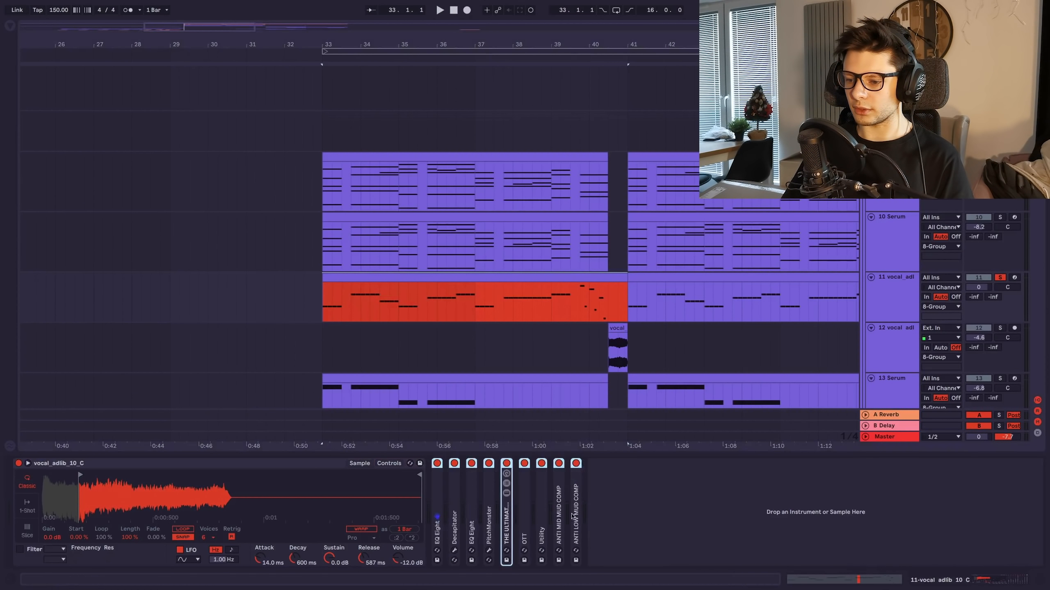
- Reselect the 11 vocal_adlib track's first clip, play it soloed from bar 33, and stop playback
{"action": "left_click", "coordinate": [405, 284]}
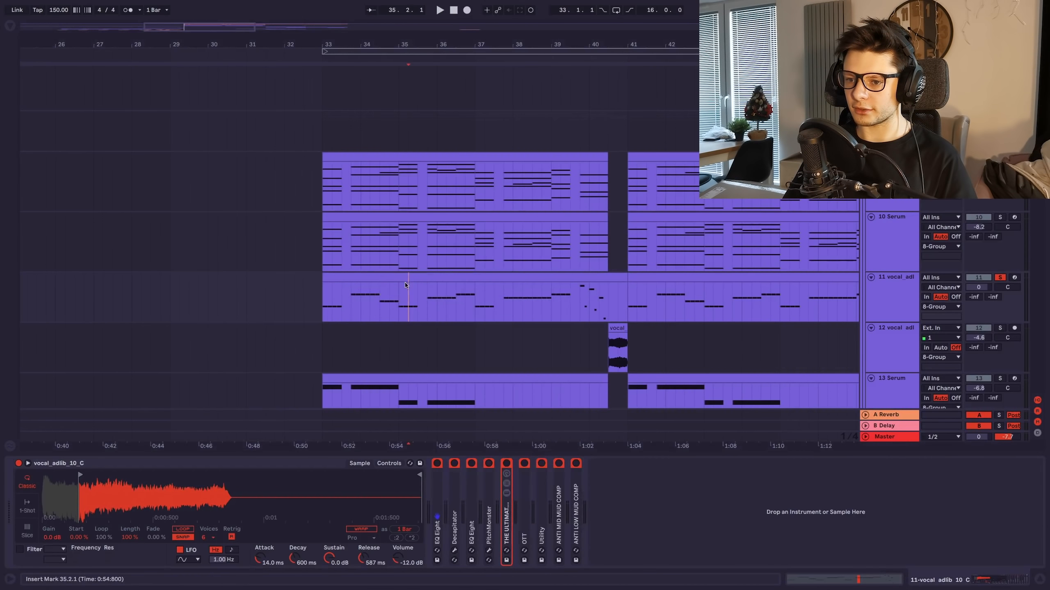
{"action": "left_click", "coordinate": [615, 278]}
{"action": "key", "text": "space"}
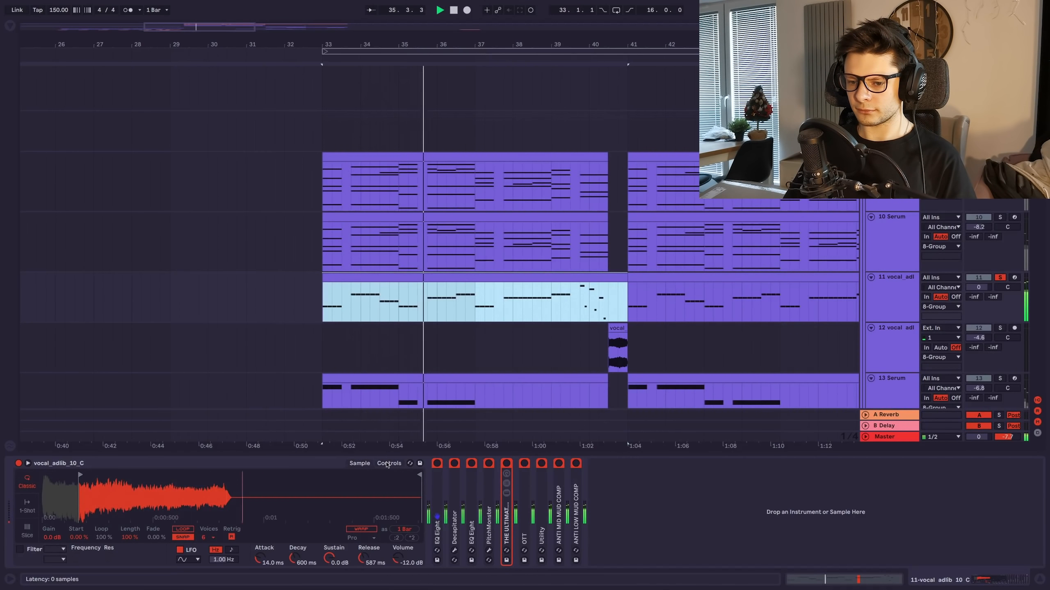
{"action": "key", "text": "space"}
- View the vocal_adlib_10_C sampler's controls, and open the notes of the track's first clip and play them from bar 33
{"action": "double_click", "coordinate": [372, 281]}
{"action": "left_click", "coordinate": [983, 582]}
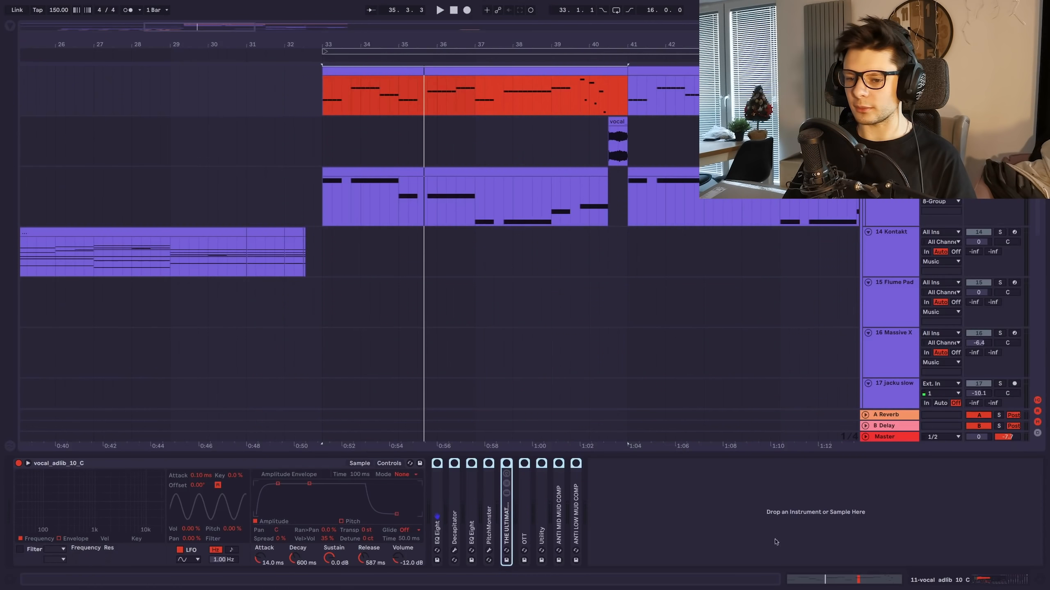
{"action": "scroll", "coordinate": [381, 161], "scroll_direction": "up", "scroll_amount": 5}
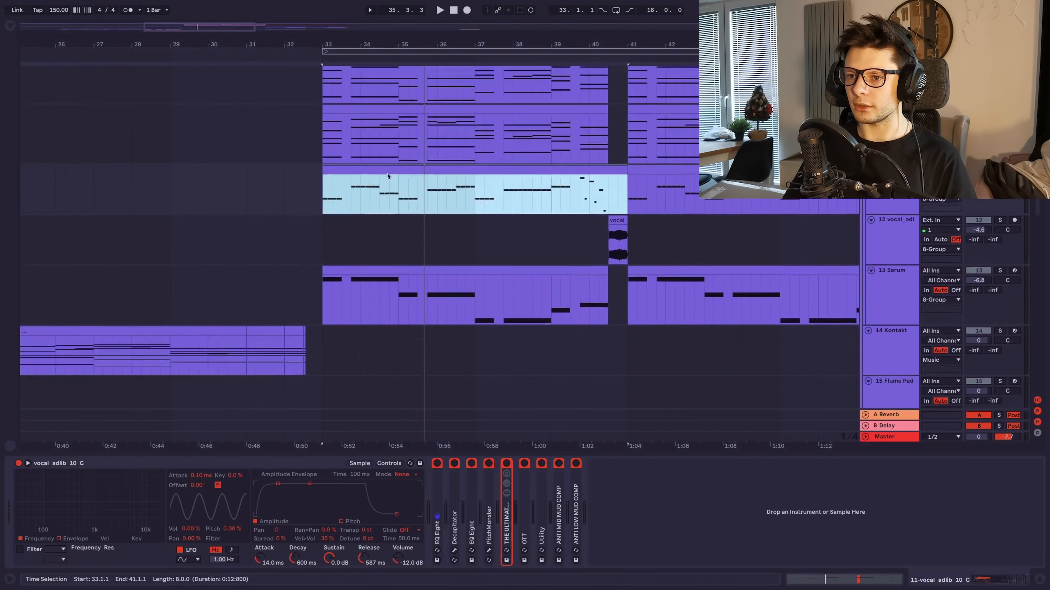
{"action": "left_click", "coordinate": [424, 213]}
{"action": "double_click", "coordinate": [424, 214]}
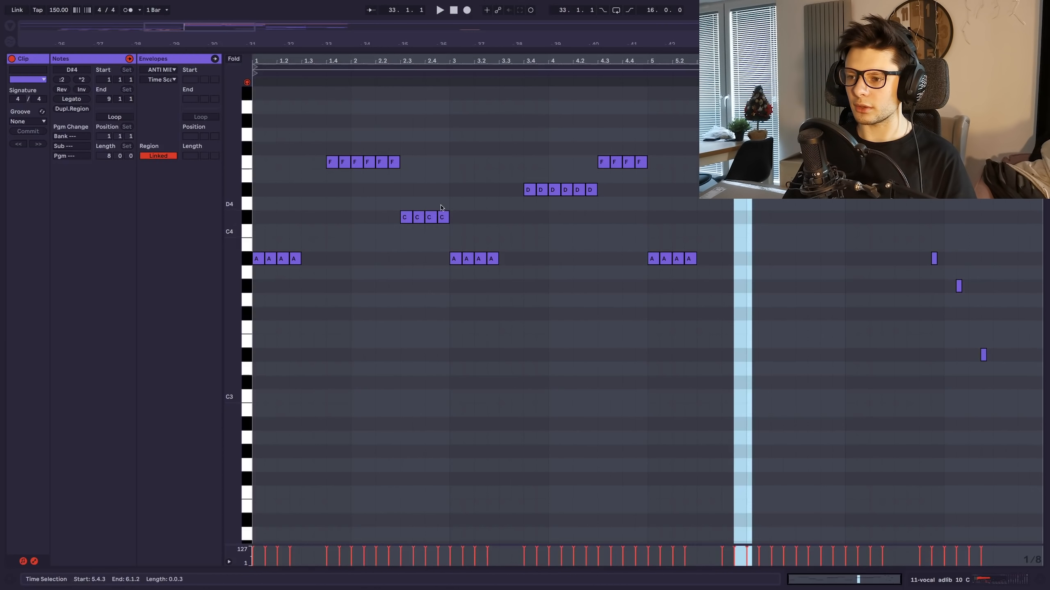
{"action": "key", "text": "space"}
- Zoom in on the short descending notes at the end of the vocal adlib clip and play them from 39.4.2
{"action": "scroll", "coordinate": [471, 365], "scroll_direction": "up", "scroll_amount": 1}
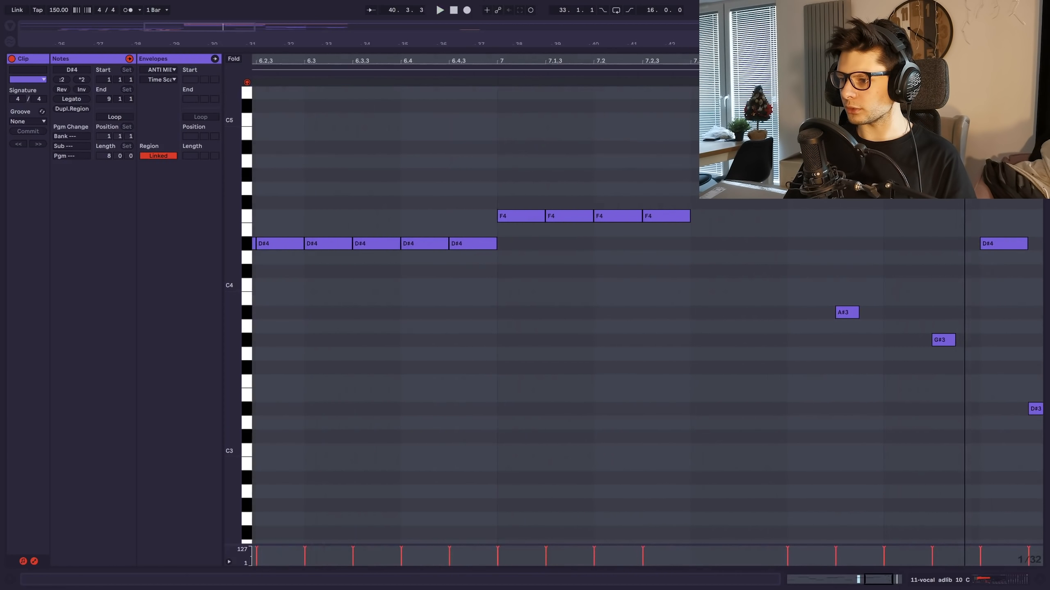
{"action": "scroll", "coordinate": [647, 314], "scroll_direction": "left", "scroll_amount": 3}
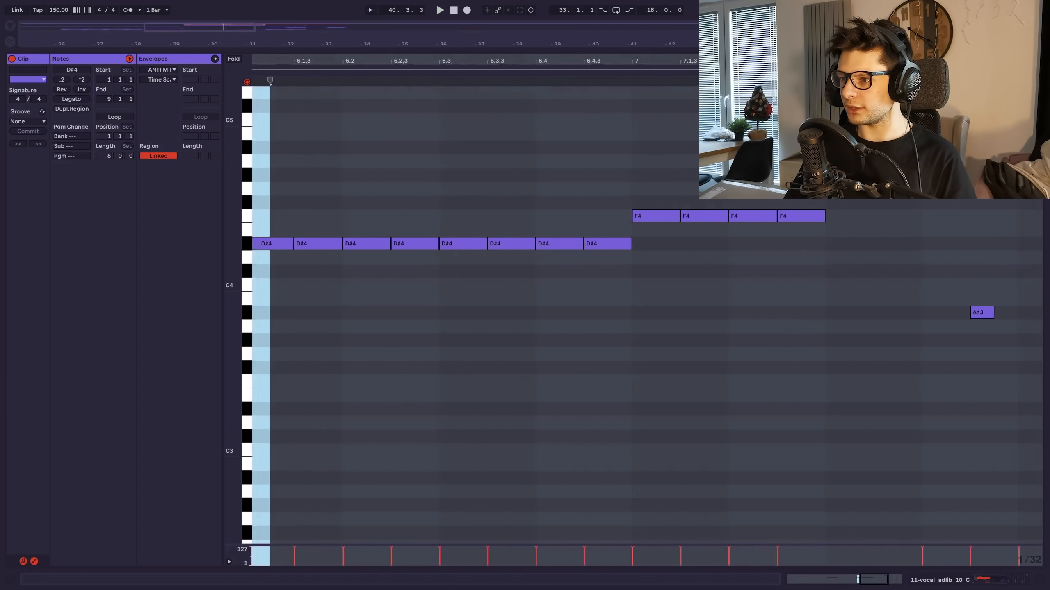
{"action": "scroll", "coordinate": [647, 314], "scroll_direction": "down", "scroll_amount": 2}
{"action": "scroll", "coordinate": [647, 314], "scroll_direction": "right", "scroll_amount": 5}
{"action": "left_click", "coordinate": [724, 289]}
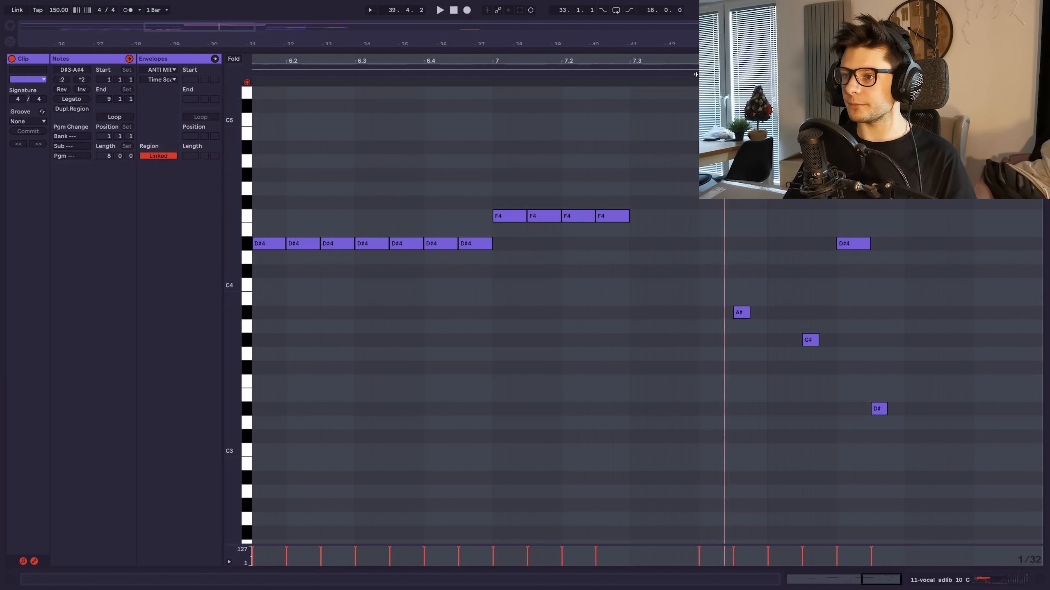
{"action": "key", "text": "space"}
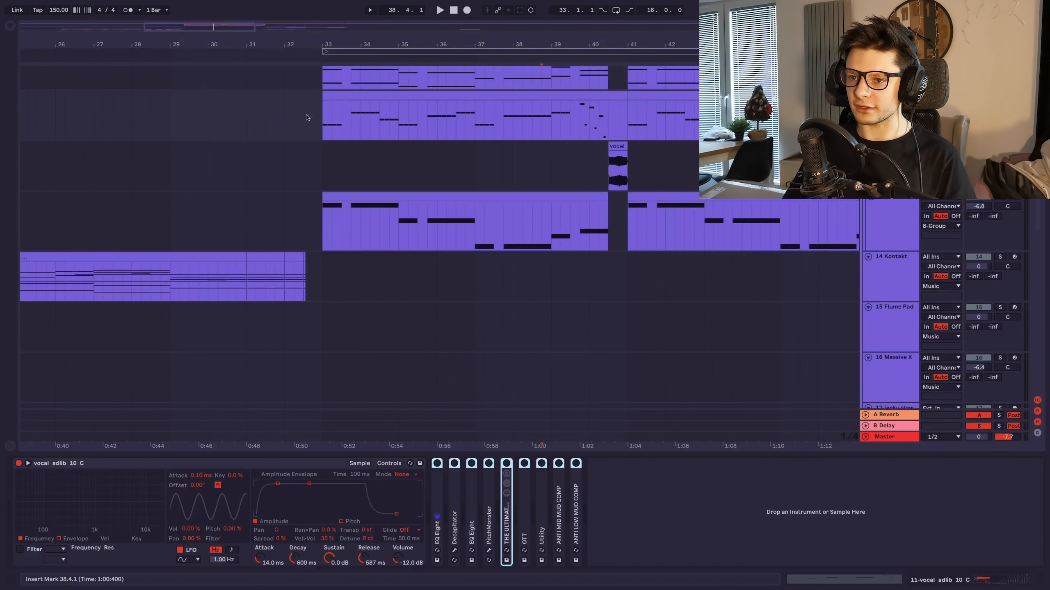
- With all vocal adlib effects switched off, unfold the first EQ Eight, activate it, and play the track from bar 33
{"action": "left_click", "coordinate": [323, 120]}
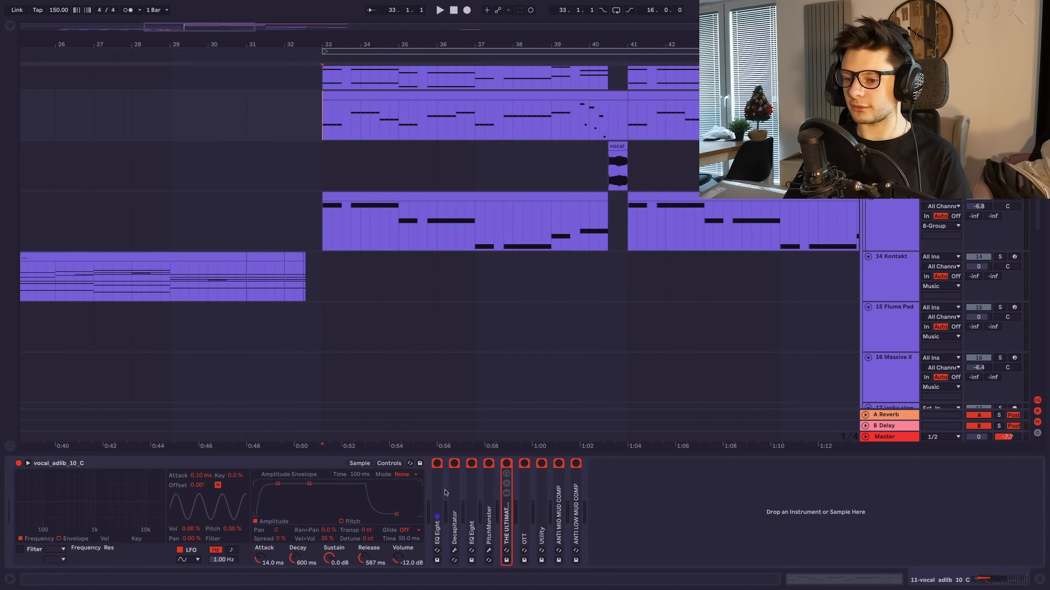
{"action": "left_click", "coordinate": [718, 504]}
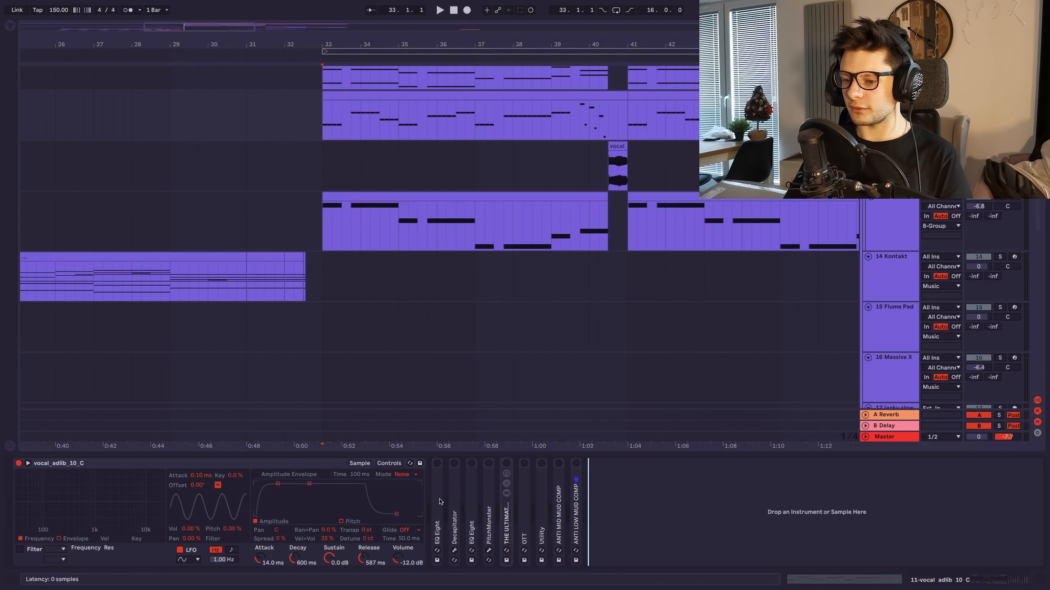
{"action": "double_click", "coordinate": [439, 501]}
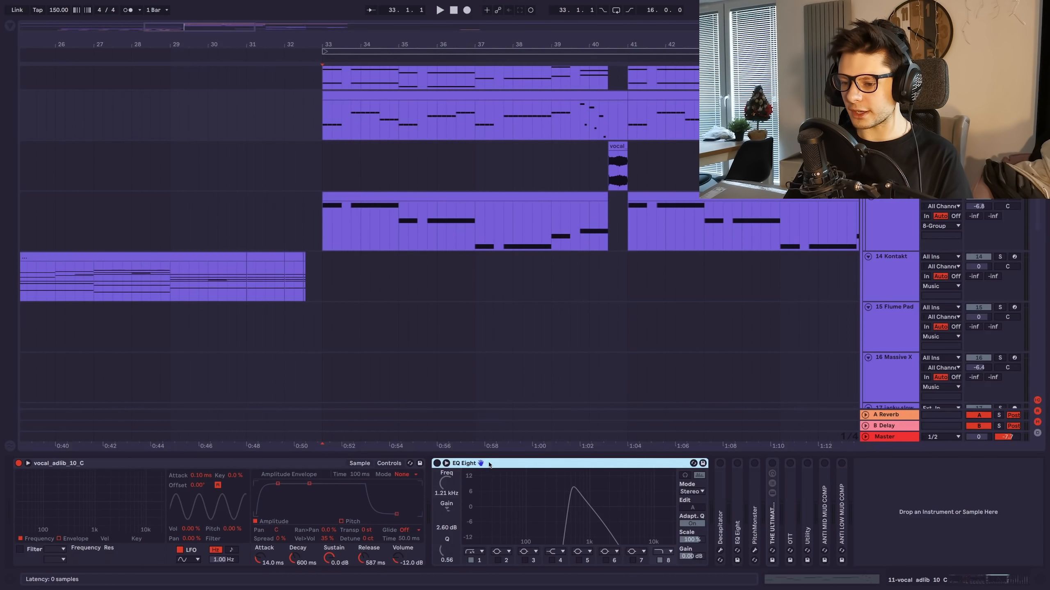
{"action": "key", "text": "0"}
{"action": "key", "text": "space"}
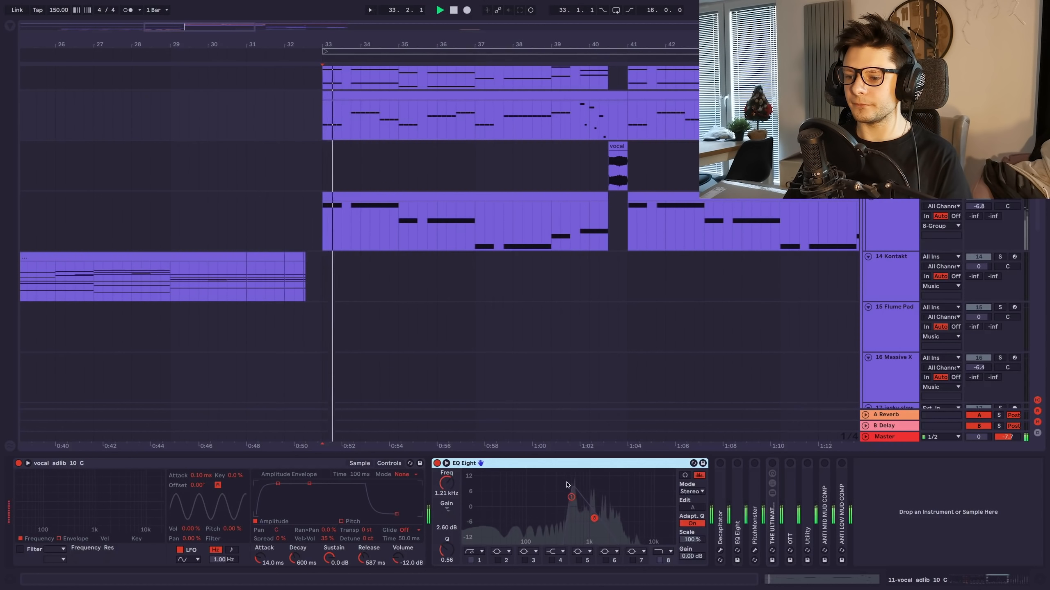
{"action": "key", "text": "space"}
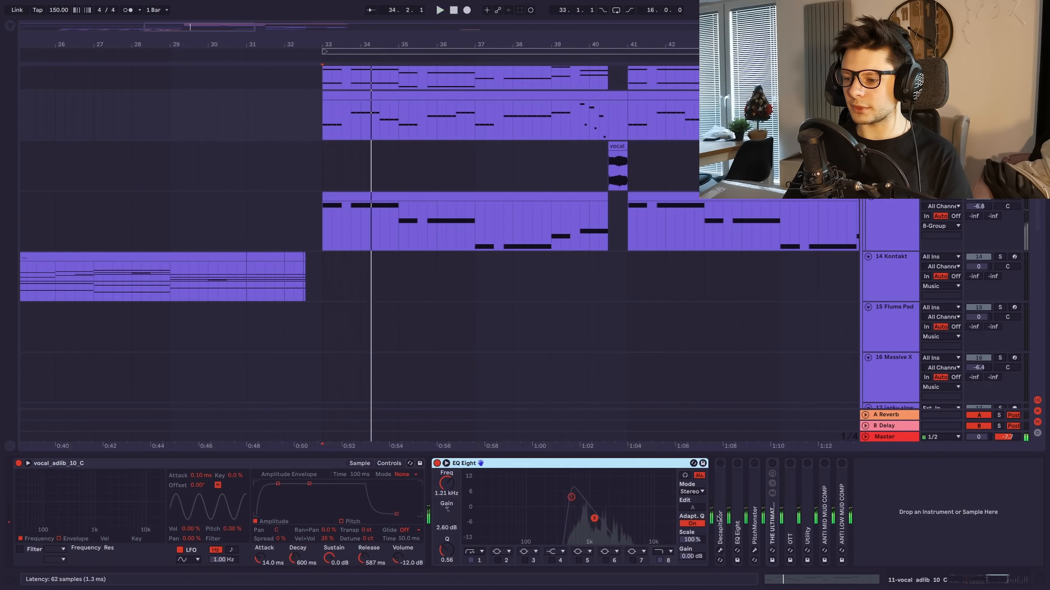
- Unfold and activate Decapitator on the vocal adlib track, play on with it, open its plug-in window, and collapse its parameter list
{"action": "double_click", "coordinate": [721, 511]}
{"action": "left_click", "coordinate": [738, 463]}
{"action": "key", "text": "space"}
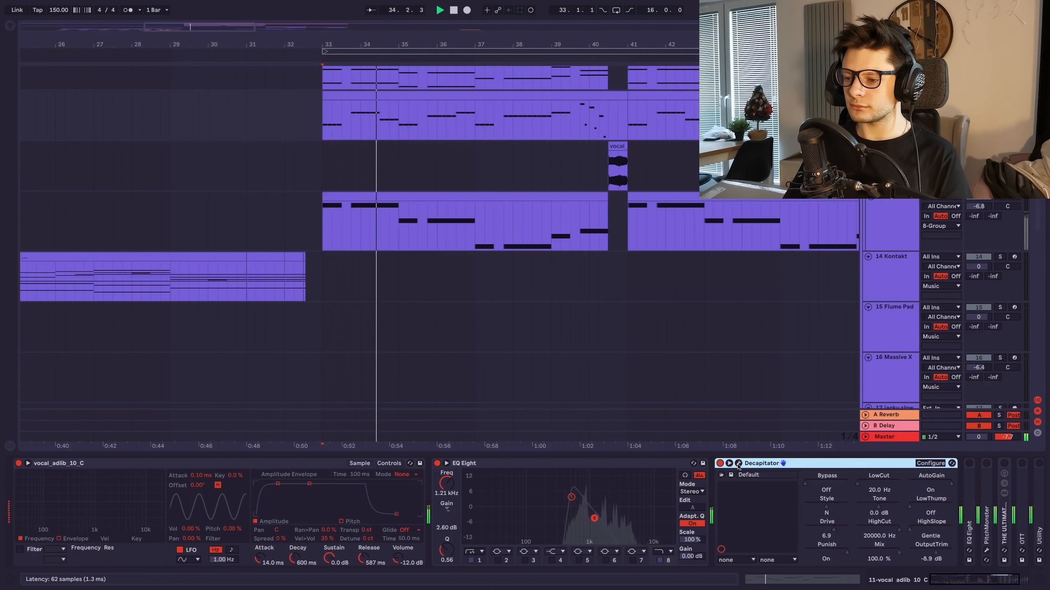
{"action": "left_click", "coordinate": [738, 463]}
{"action": "key", "text": "space"}
{"action": "left_click", "coordinate": [730, 464]}
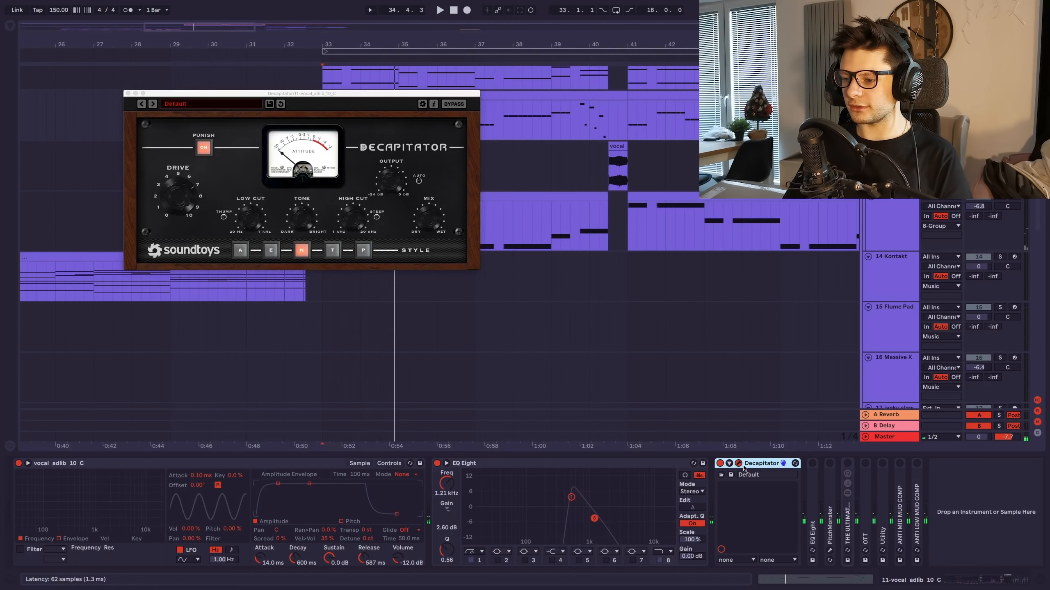
- Collapse Decapitator on the vocal adlib track, play the track from bar 33, and close the Decapitator window
{"action": "double_click", "coordinate": [734, 465]}
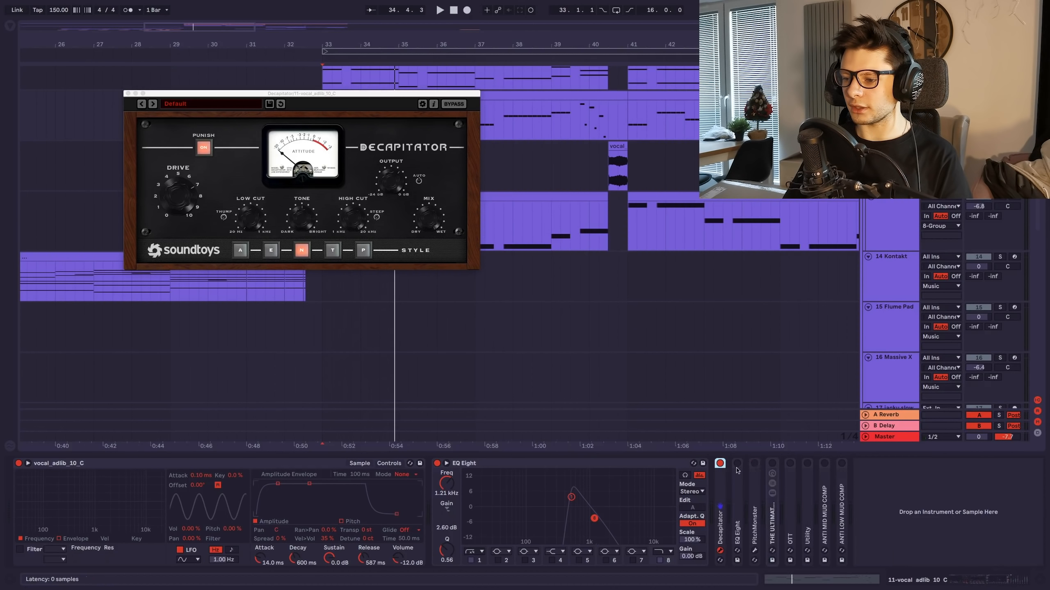
{"action": "key", "text": "space"}
{"action": "key", "text": "space"}
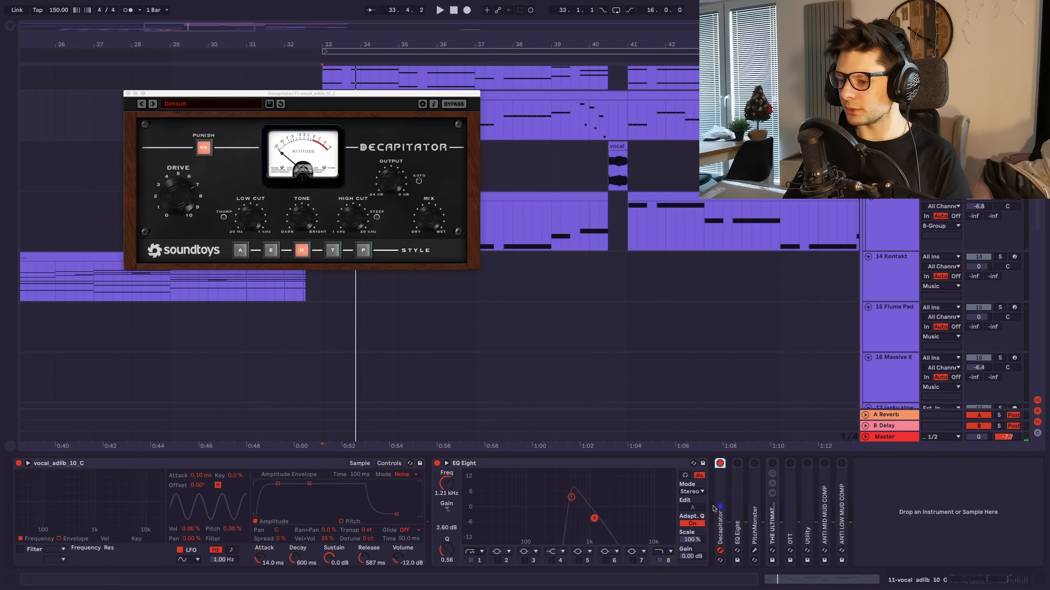
{"action": "left_click", "coordinate": [720, 550]}
- Unfold and activate the second EQ Eight, play the vocal adlib from bar 33, and collapse both EQ Eights
{"action": "double_click", "coordinate": [737, 515]}
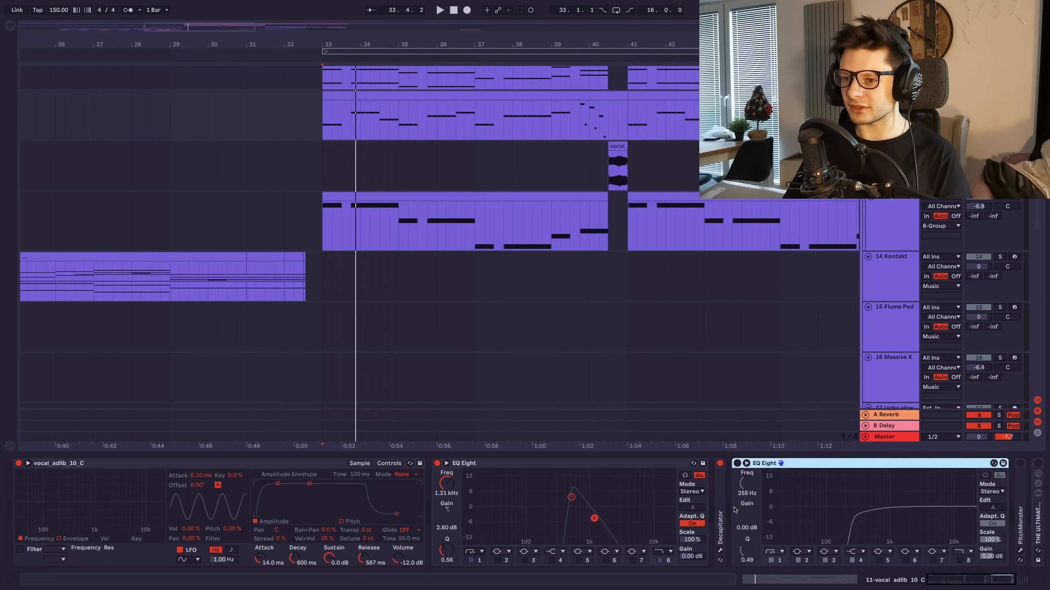
{"action": "left_click_drag", "start_coordinate": [986, 578], "coordinate": [1000, 578]}
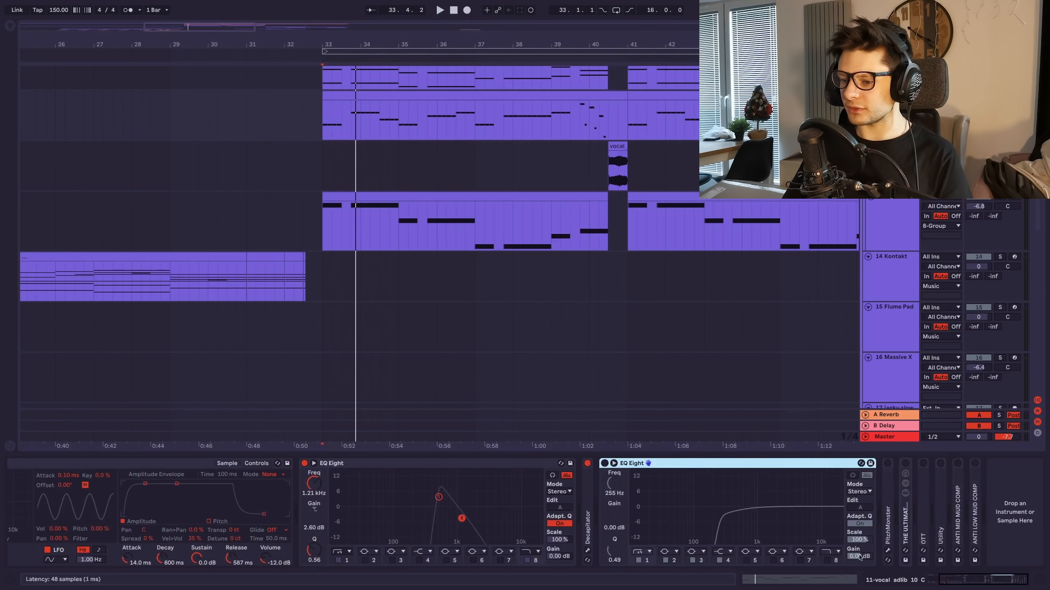
{"action": "key", "text": "space"}
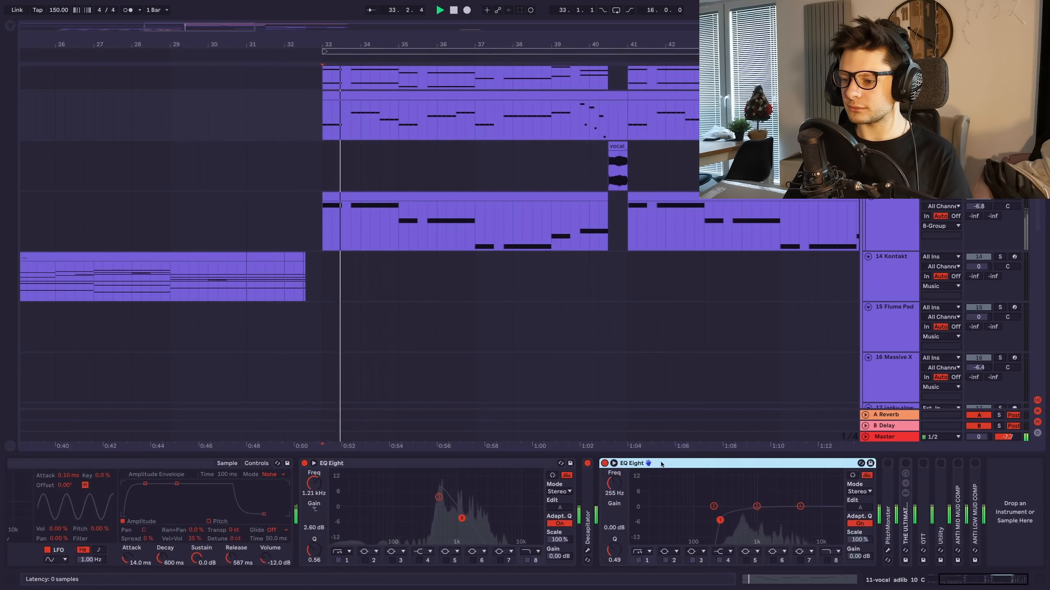
{"action": "key", "text": "space"}
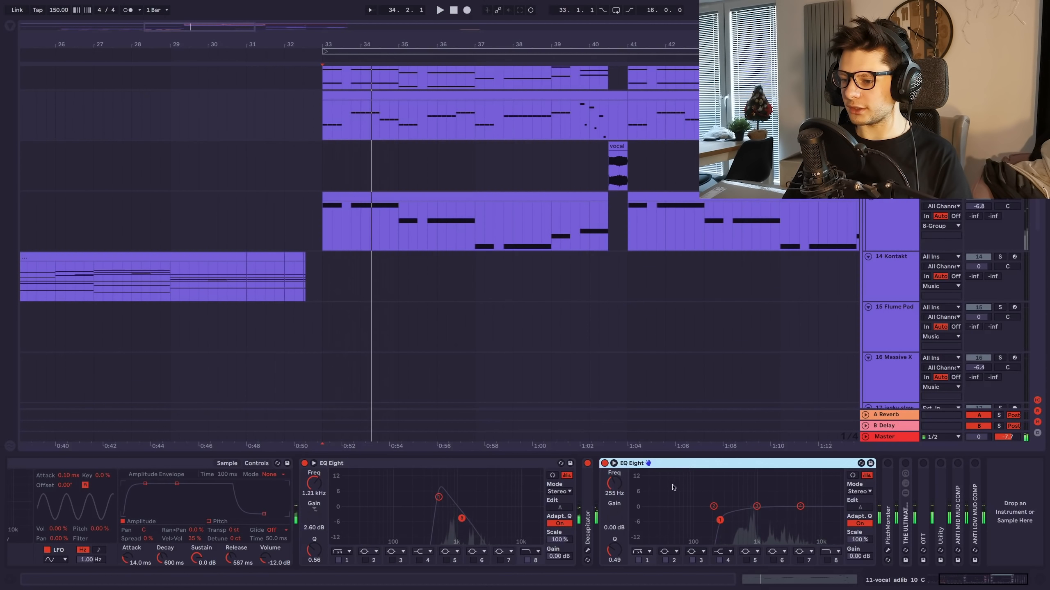
{"action": "double_click", "coordinate": [678, 463]}
{"action": "left_click", "coordinate": [502, 466]}
{"action": "double_click", "coordinate": [502, 465]}
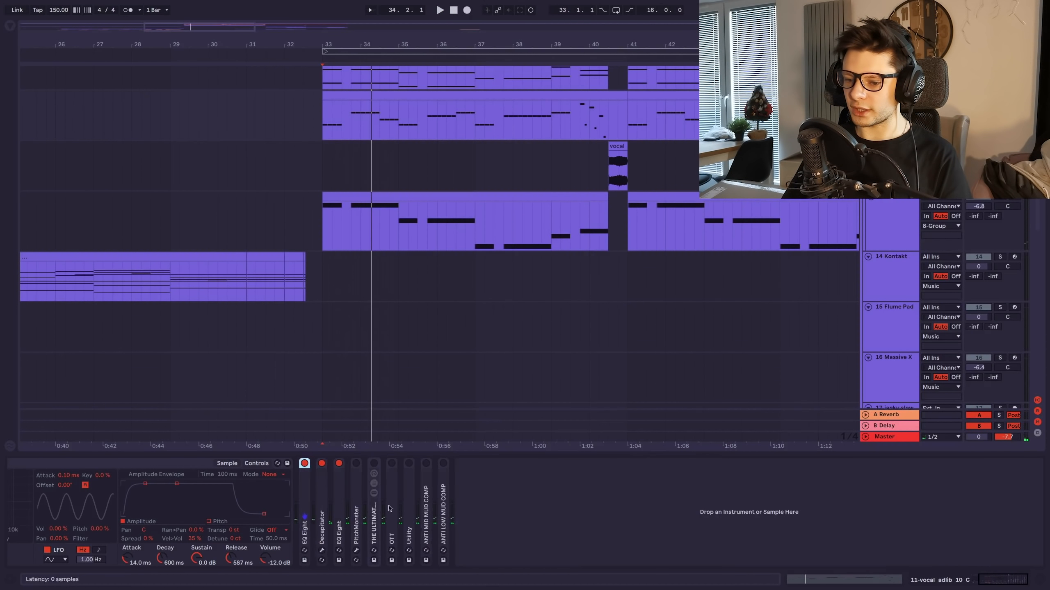
- Unfold and activate PitchMonster on the vocal adlib track, and view its Chorus and ADT factory presets in the plug-in window
{"action": "double_click", "coordinate": [358, 517]}
{"action": "left_click", "coordinate": [375, 463]}
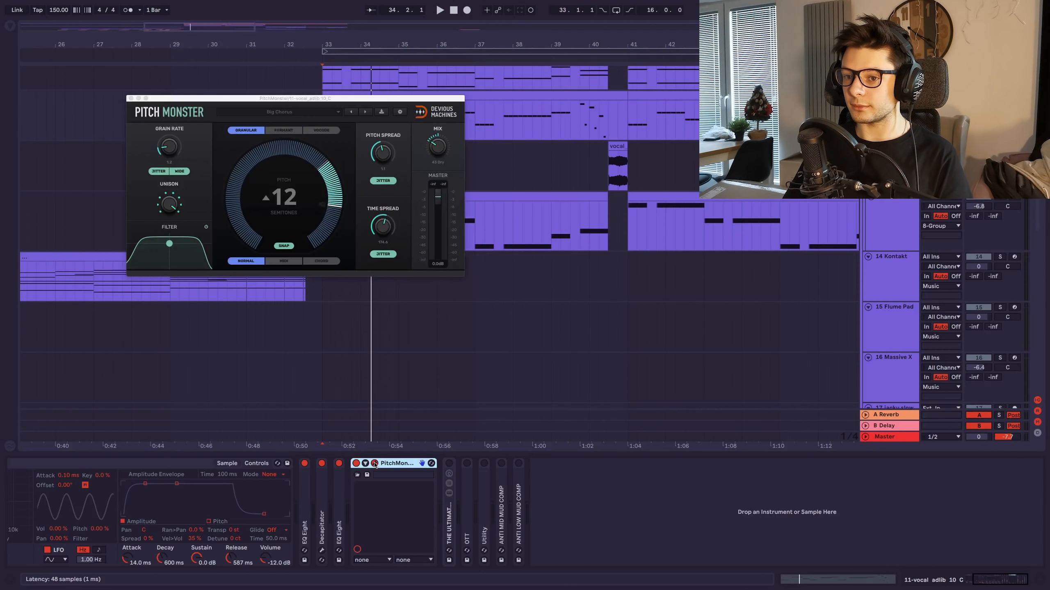
{"action": "left_click_drag", "start_coordinate": [294, 99], "coordinate": [326, 152]}
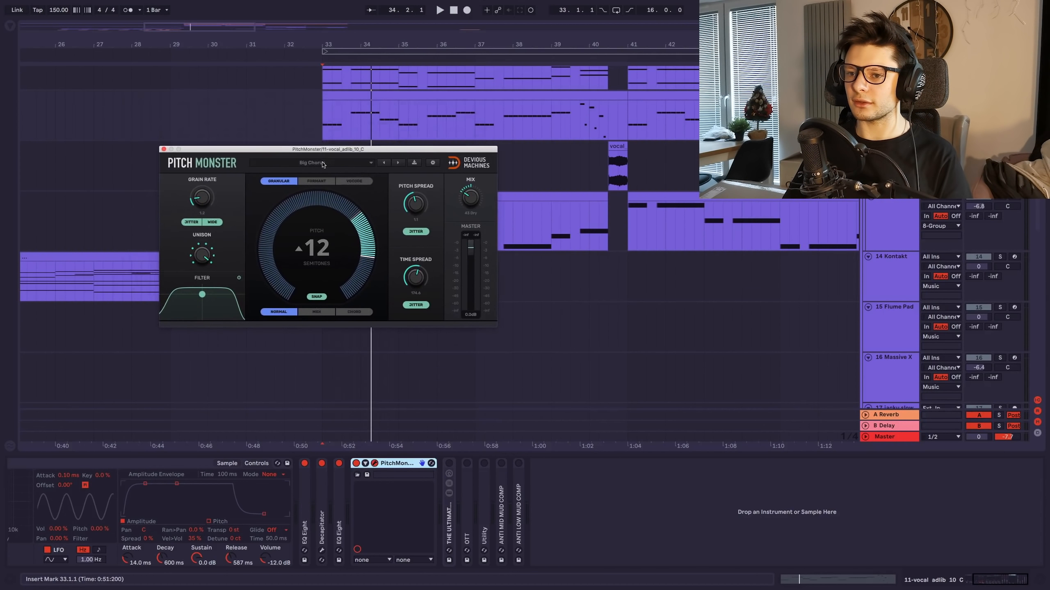
{"action": "left_click", "coordinate": [323, 165]}
{"action": "mouse_move", "coordinate": [296, 171]}
{"action": "mouse_move", "coordinate": [345, 173]}
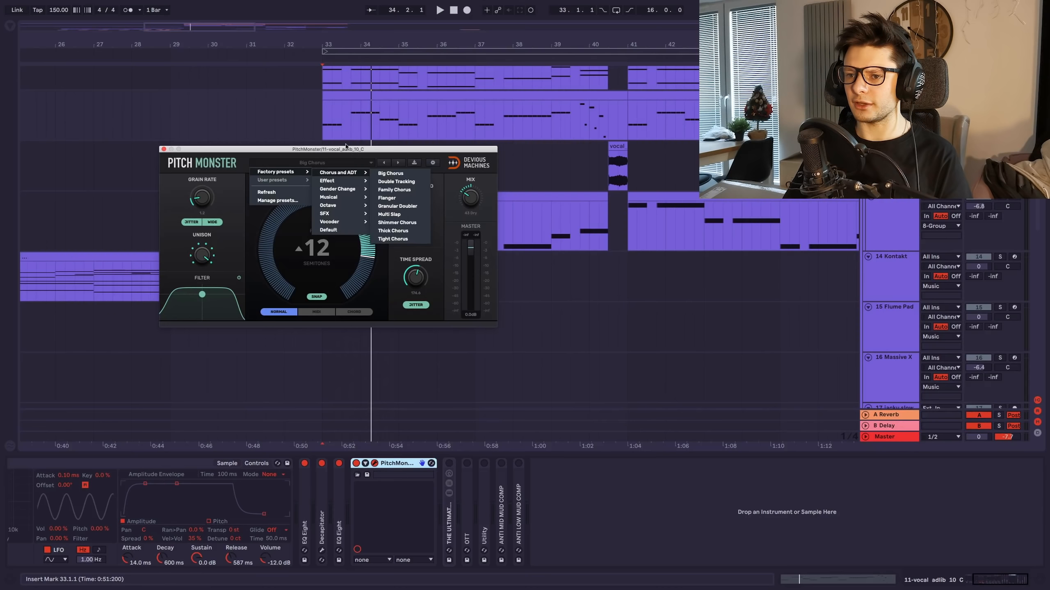
{"action": "left_click_drag", "start_coordinate": [345, 146], "coordinate": [424, 189]}
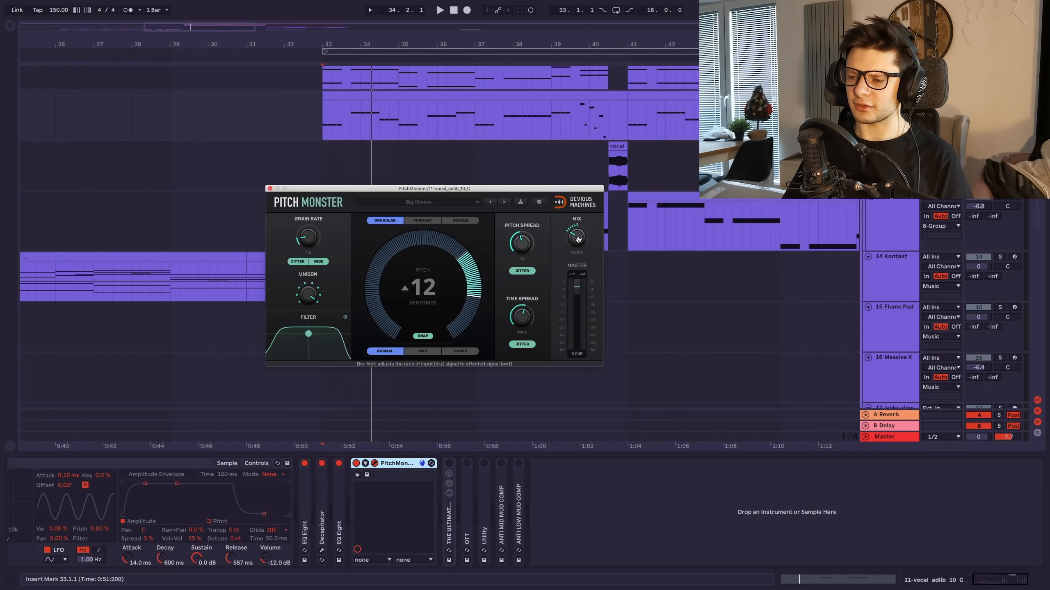
- Audition PitchMonster's Mix on the vocal adlib from bar 33, and close its window and collapse the device
{"action": "key", "text": "space"}
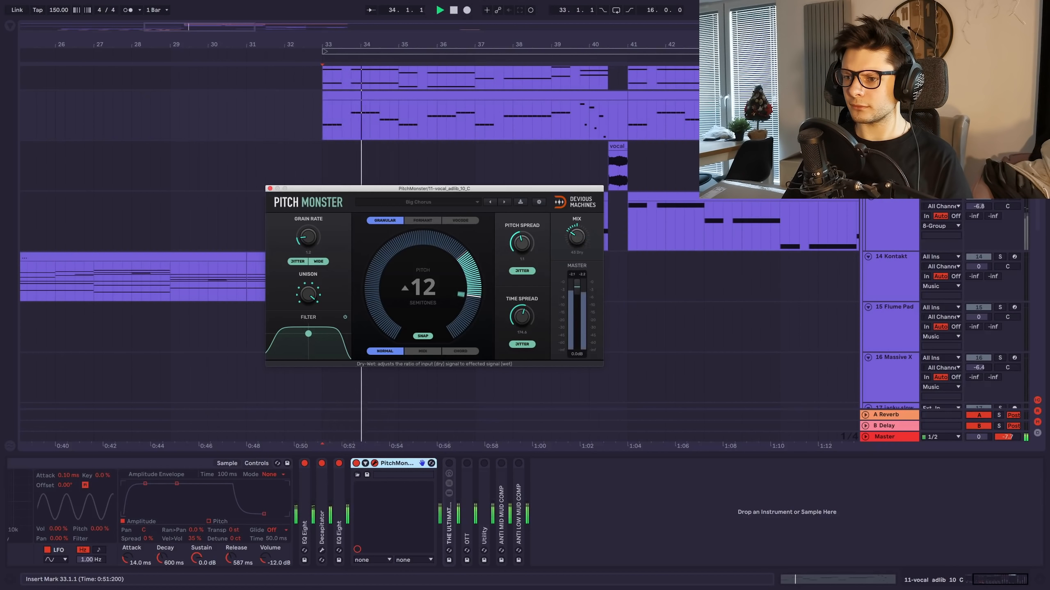
{"action": "left_click_drag", "start_coordinate": [580, 242], "coordinate": [579, 198]}
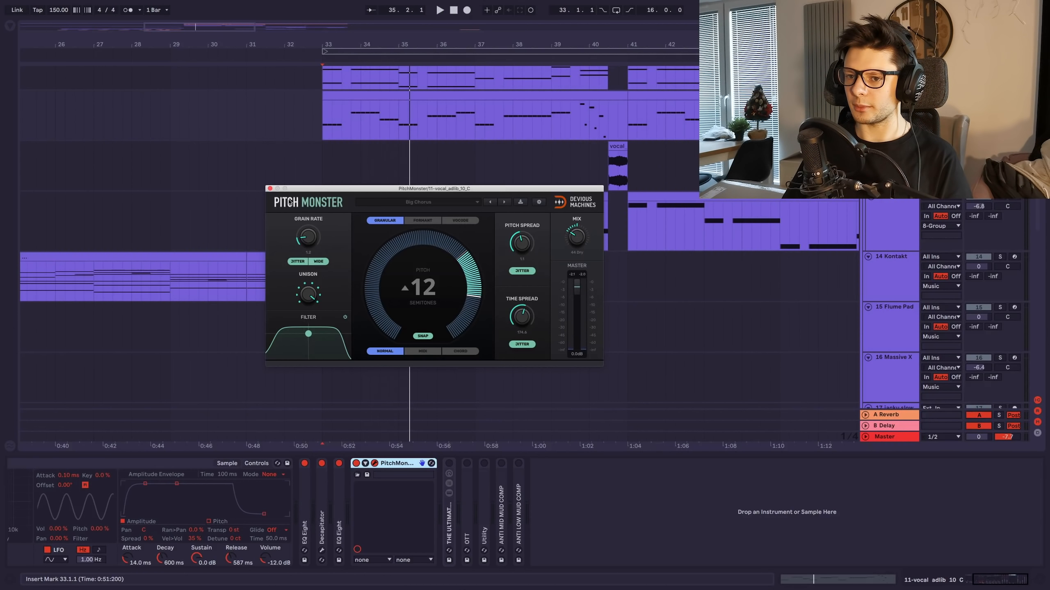
{"action": "key", "text": "space"}
{"action": "left_click", "coordinate": [269, 189]}
{"action": "double_click", "coordinate": [382, 459]}
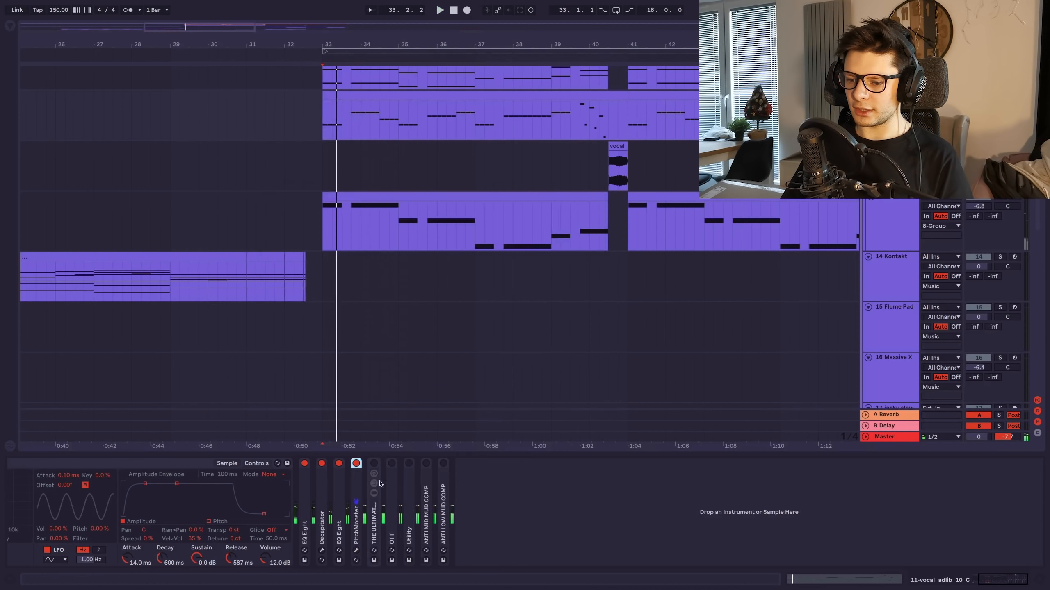
- Unfold and activate THE ULTIMATE SPACE, audition its reverb on the vocal adlib from bar 33, and collapse it
{"action": "double_click", "coordinate": [377, 518]}
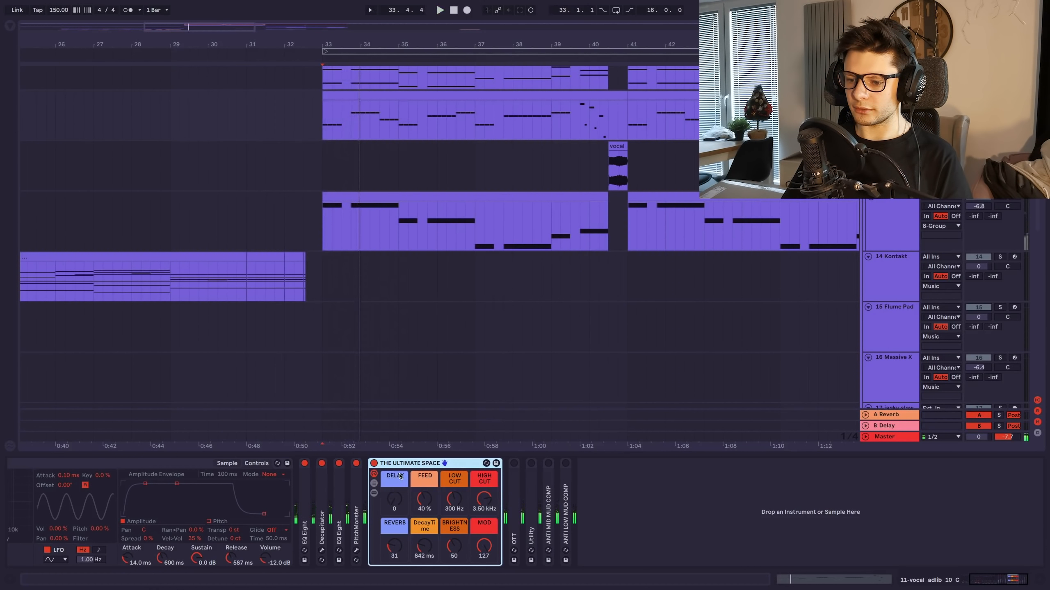
{"action": "key", "text": "space"}
{"action": "left_click_drag", "start_coordinate": [396, 547], "coordinate": [396, 529]}
{"action": "key", "text": "space"}
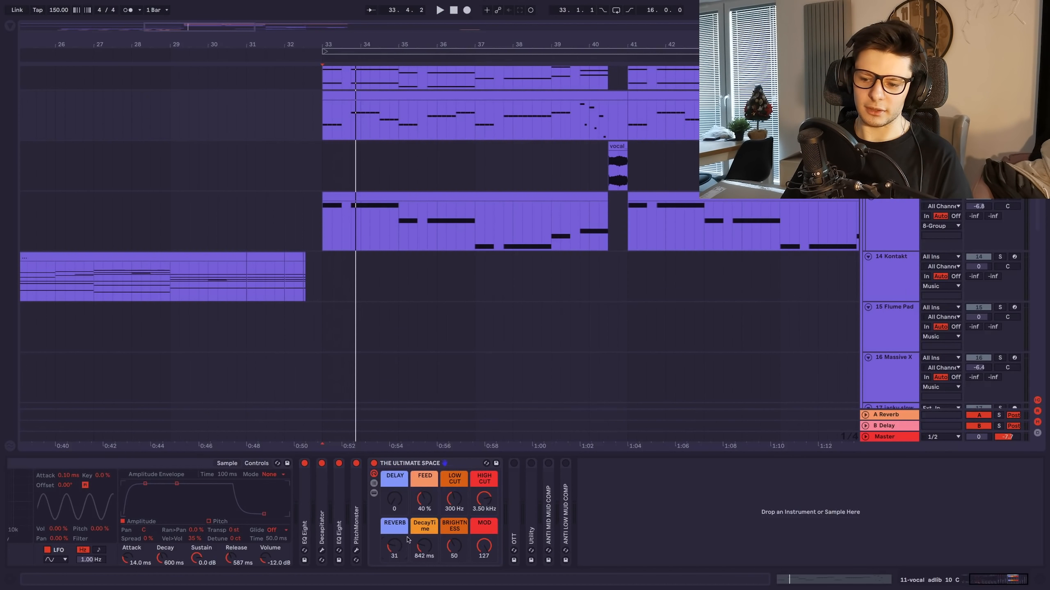
{"action": "double_click", "coordinate": [400, 465]}
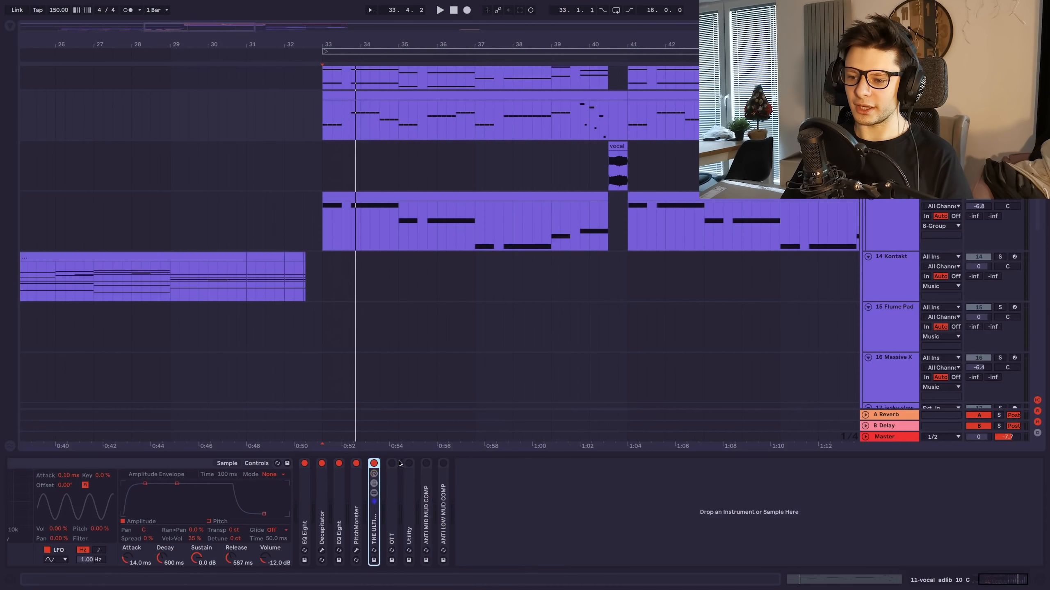
- Unfold and activate OTT on the vocal adlib track, play from bar 33 with it, and collapse it
{"action": "double_click", "coordinate": [390, 489]}
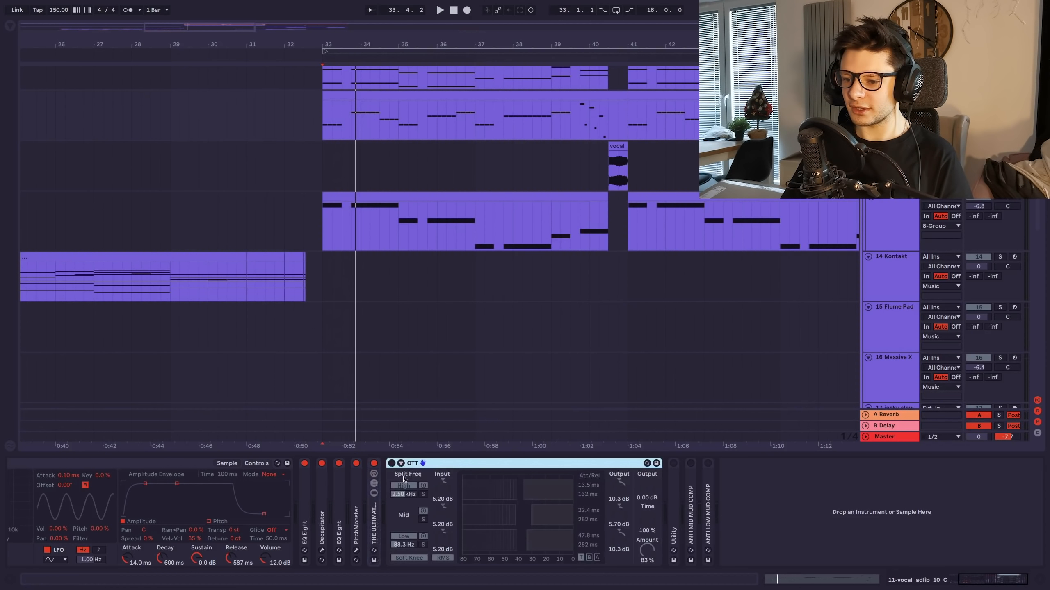
{"action": "key", "text": "space"}
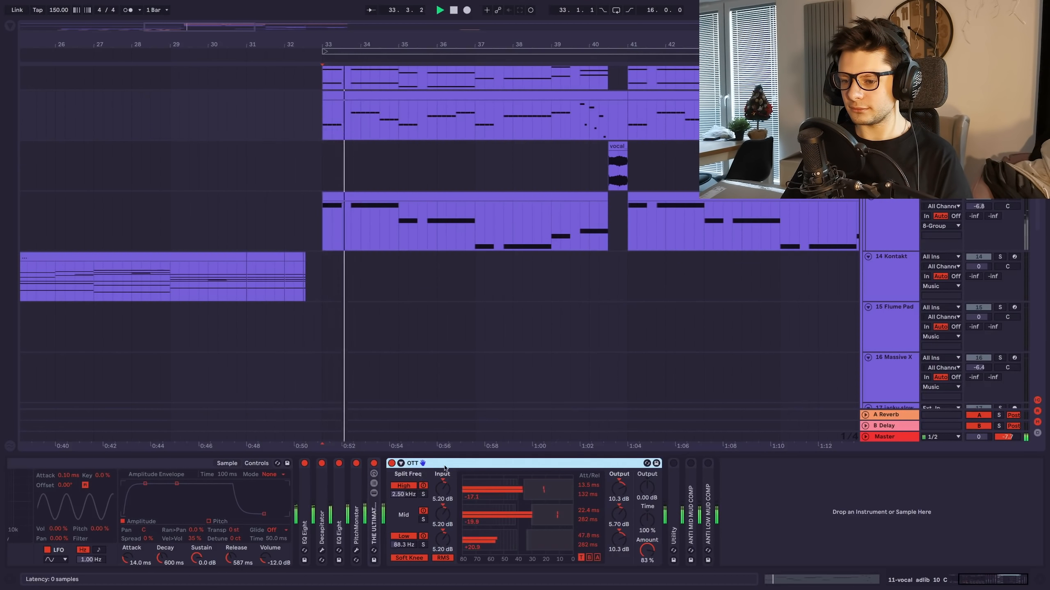
{"action": "double_click", "coordinate": [441, 466]}
- Unfold and activate Utility on the vocal adlib track, show the automation lanes, and play from bar 33
{"action": "double_click", "coordinate": [411, 507]}
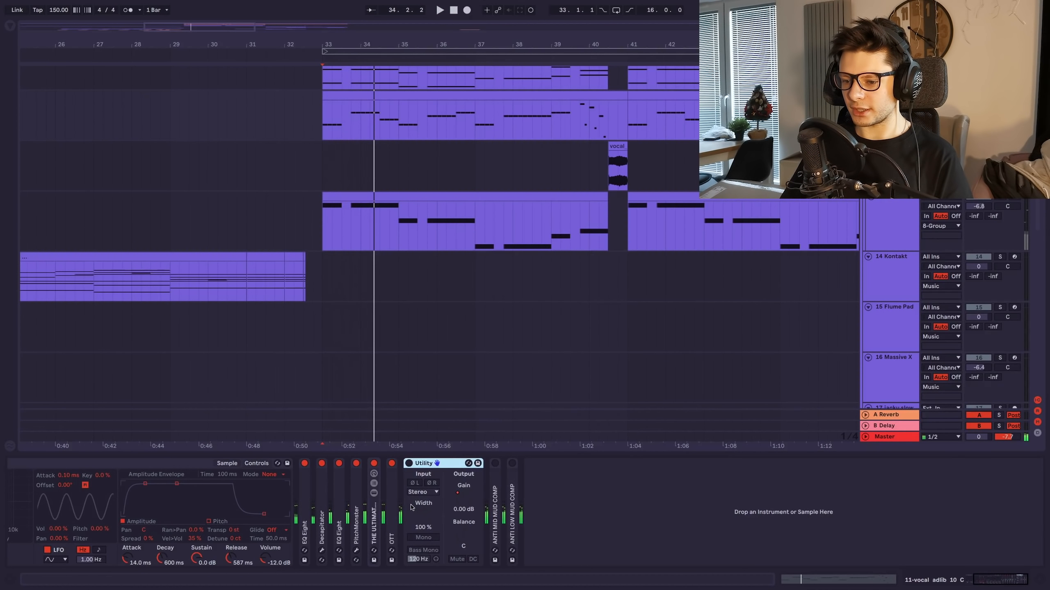
{"action": "key", "text": "a"}
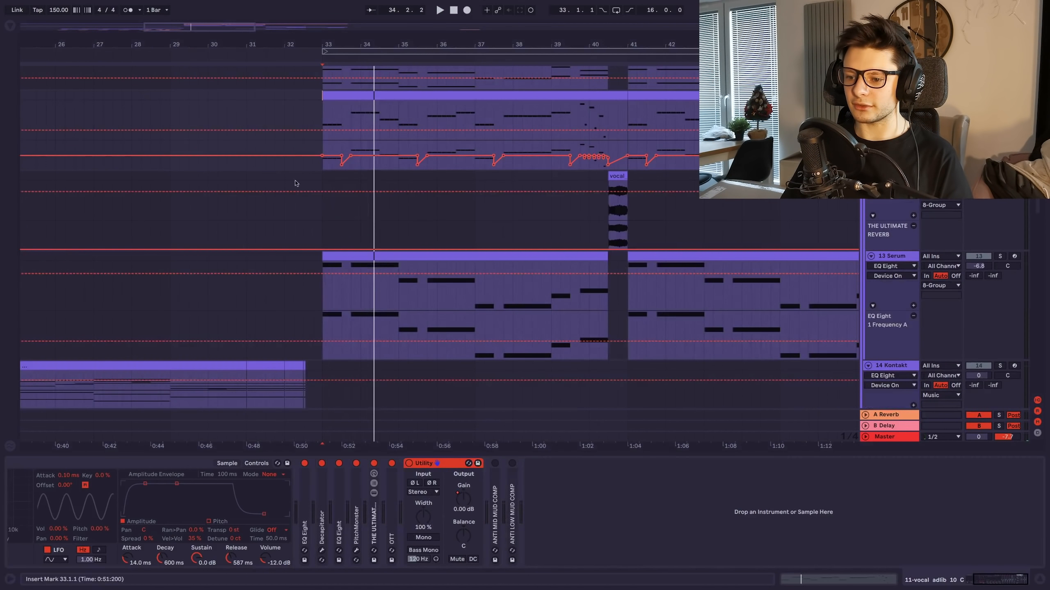
{"action": "key", "text": "space"}
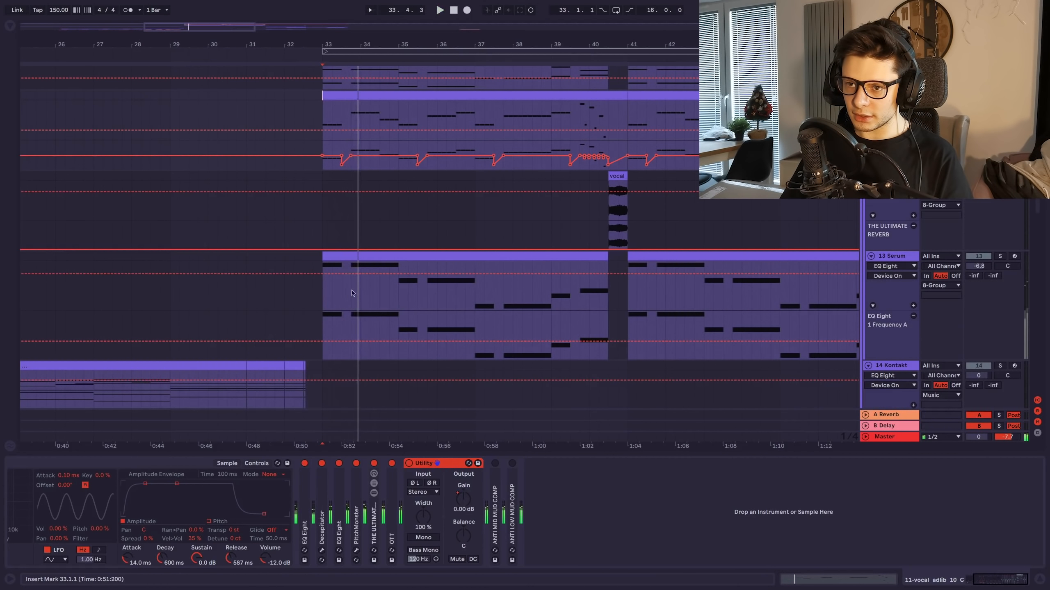
- Examine the vocal adlib's Utility gain automation up close around its first dip and play it from bar 33
{"action": "left_click_drag", "start_coordinate": [224, 28], "coordinate": [279, 192]}
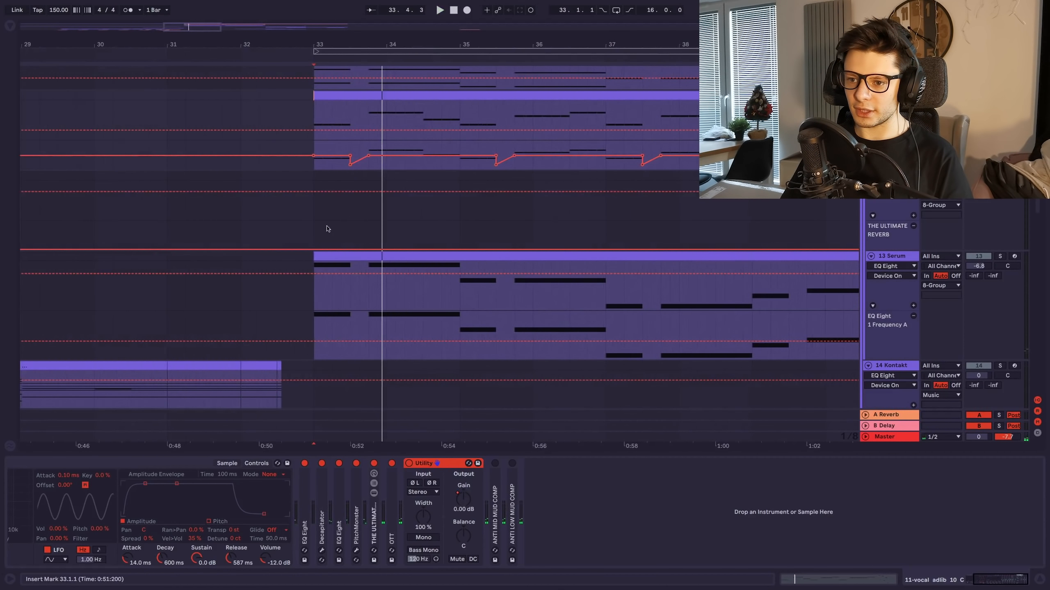
{"action": "left_click", "coordinate": [349, 228]}
{"action": "key", "text": "space"}
{"action": "scroll", "coordinate": [343, 218], "scroll_direction": "up", "scroll_amount": 3}
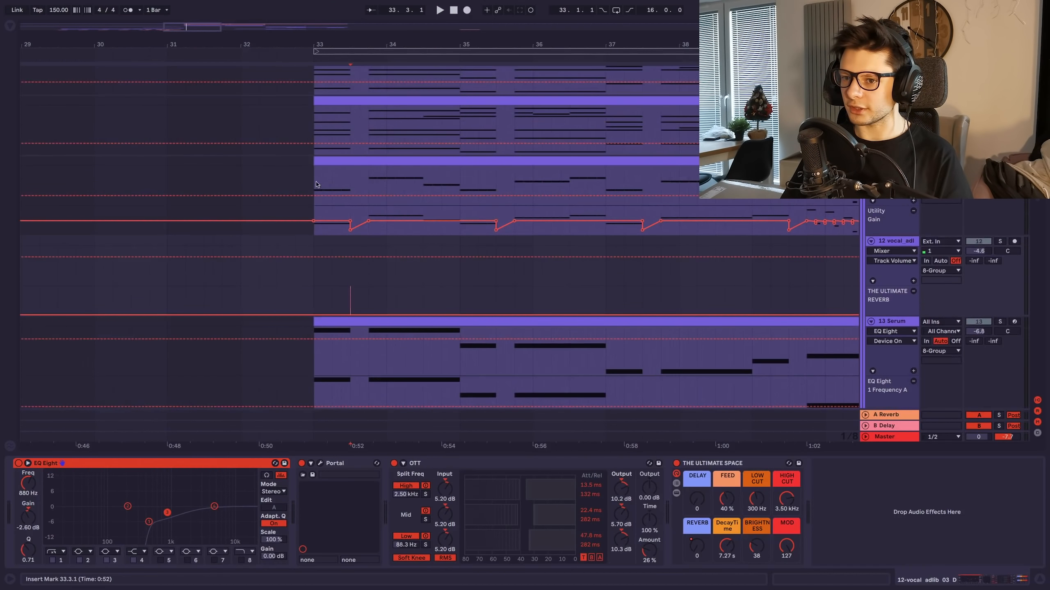
{"action": "left_click", "coordinate": [316, 185]}
{"action": "key", "text": "space"}
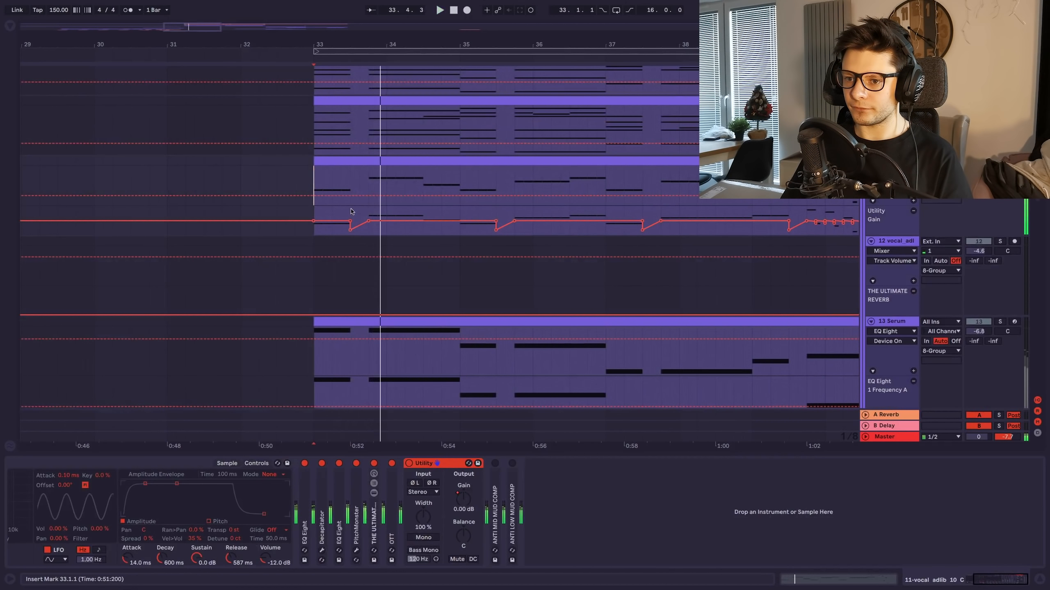
- Play the vocal adlib's first gain dip from 33.3.1 and again from 33.1.3
{"action": "left_click", "coordinate": [351, 211]}
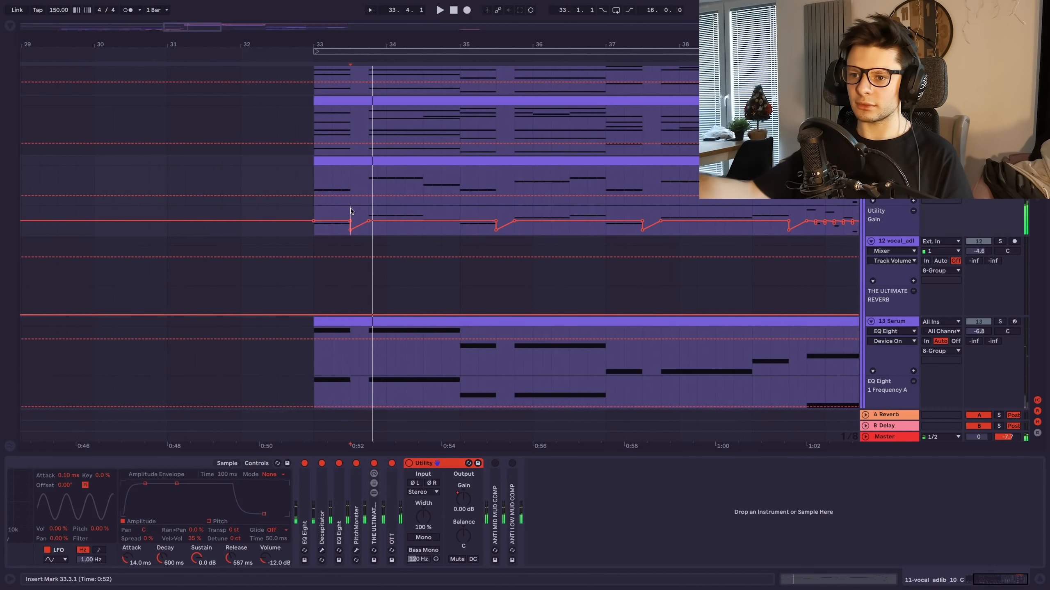
{"action": "left_click", "coordinate": [325, 209]}
{"action": "key", "text": "space"}
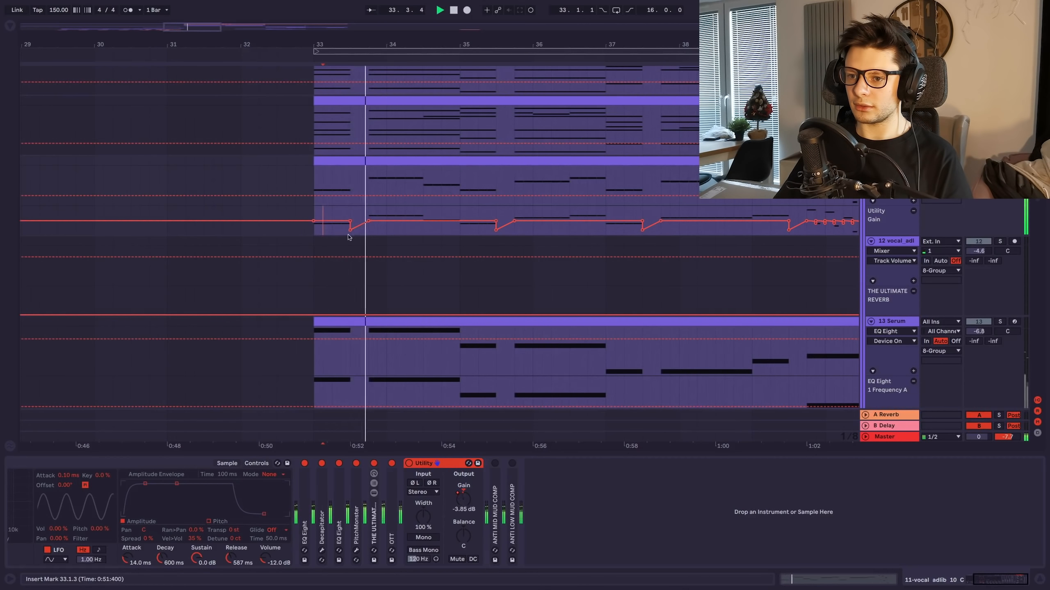
{"action": "mouse_move", "coordinate": [350, 234]}
- Play the vocal adlib from 33.1.1 through all its gain dips into bar 41, and set the insert mark at 39.2.1
{"action": "left_click", "coordinate": [314, 205]}
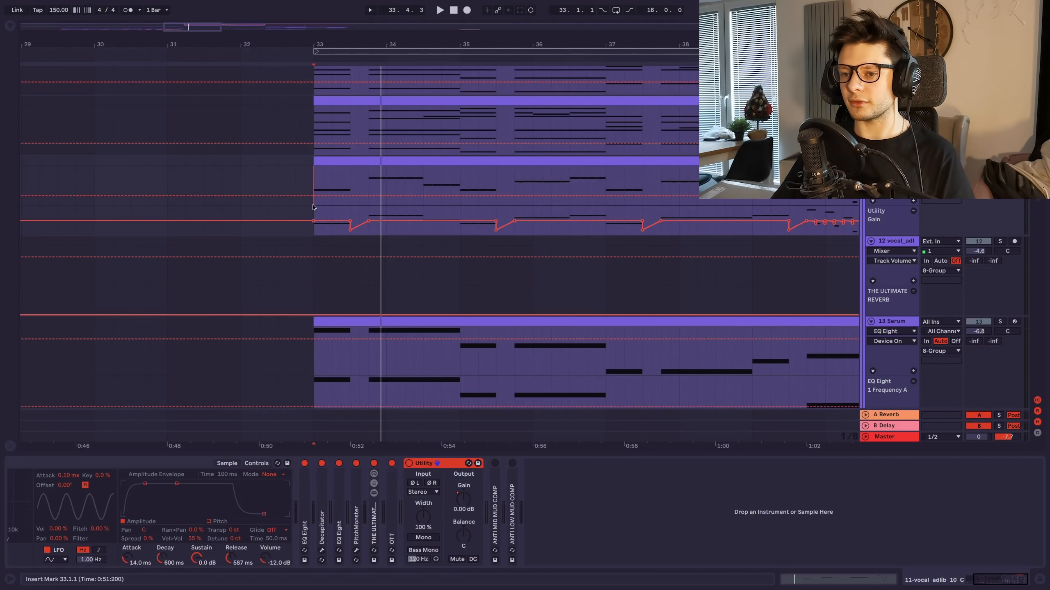
{"action": "key", "text": "space"}
{"action": "scroll", "coordinate": [487, 239], "scroll_direction": "down", "scroll_amount": 2}
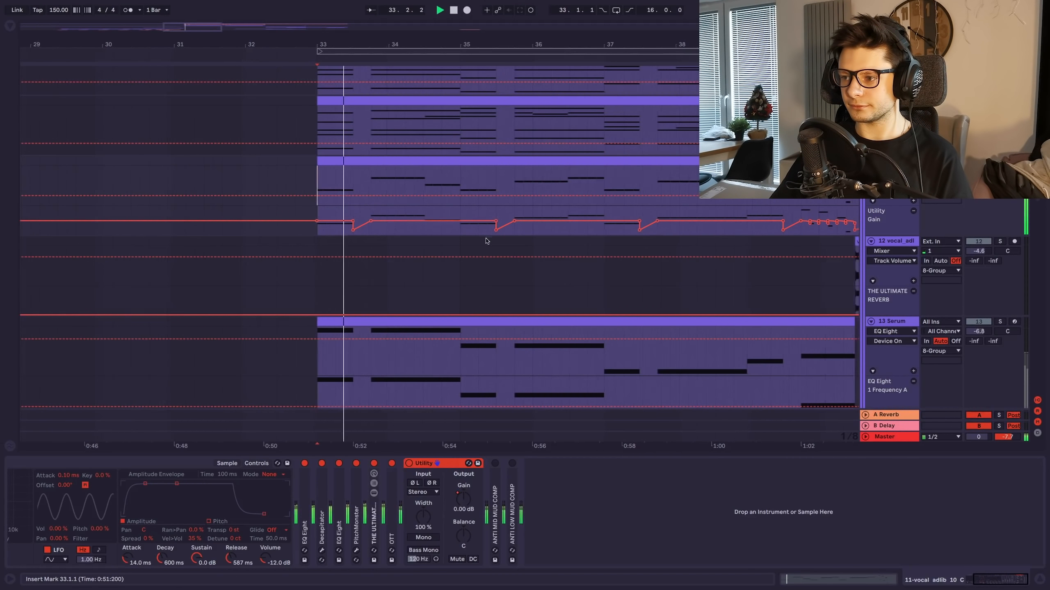
{"action": "left_click_drag", "start_coordinate": [508, 244], "coordinate": [469, 240]}
{"action": "left_click", "coordinate": [685, 219]}
{"action": "key", "text": "space"}
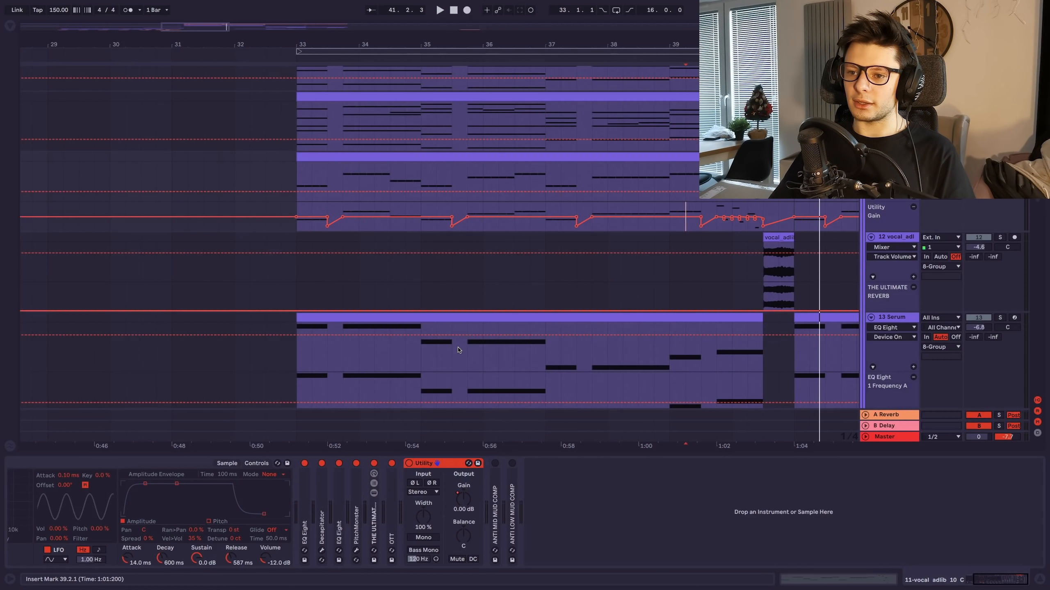
- Collapse Utility, unfold and activate ANTI MID MUD COMP, and play the vocal adlib from 39.2.1
{"action": "double_click", "coordinate": [426, 463]}
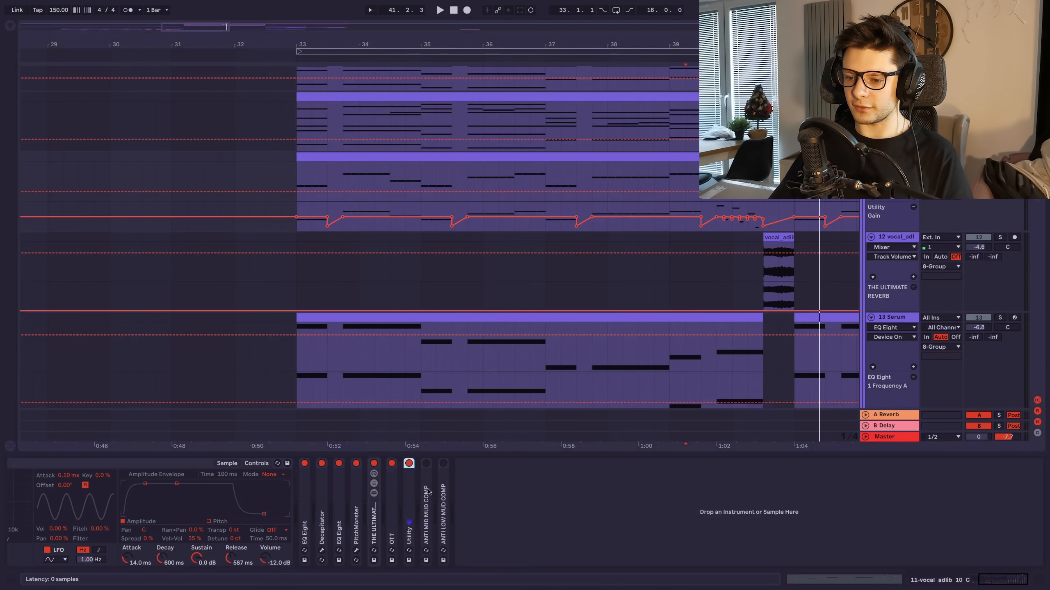
{"action": "double_click", "coordinate": [427, 492]}
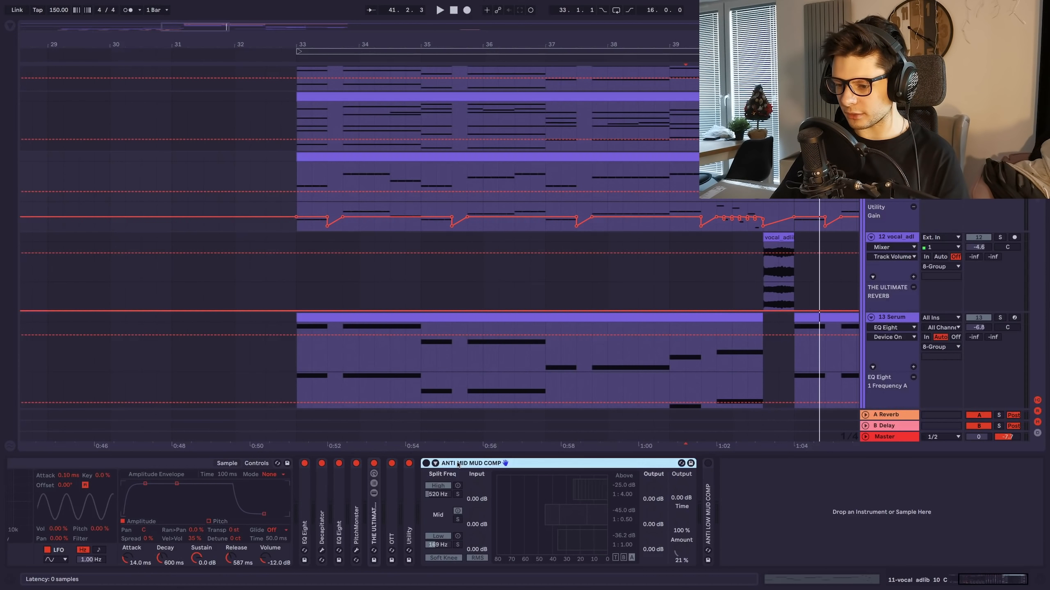
{"action": "key", "text": "0"}
{"action": "key", "text": "space"}
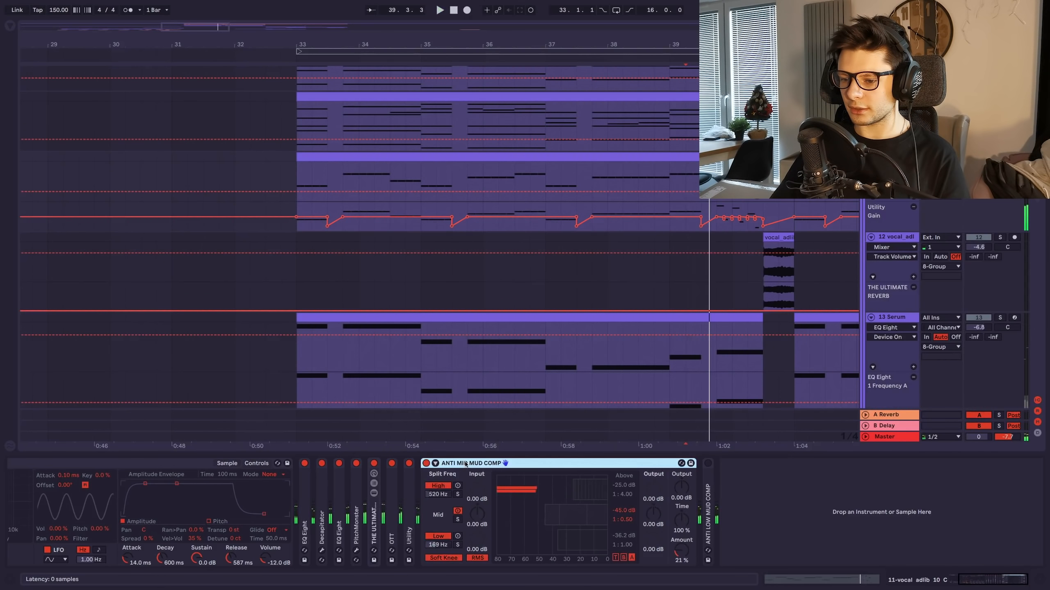
- Collapse ANTI MID MUD COMP, unfold and activate ANTI LOW MUD COMP, and play the vocal adlib from 39.2.1
{"action": "double_click", "coordinate": [536, 463]}
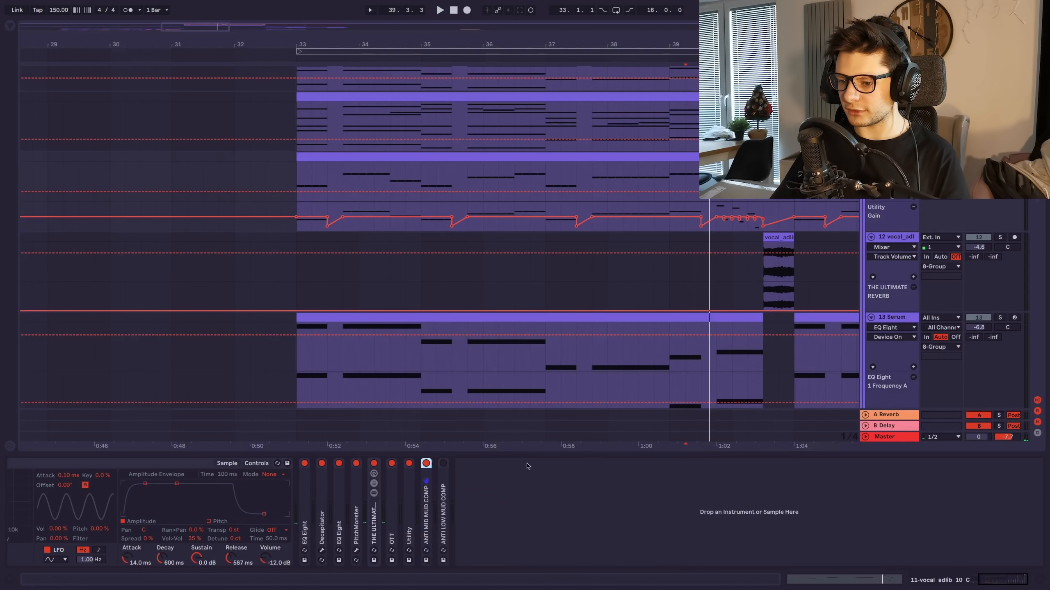
{"action": "double_click", "coordinate": [446, 510]}
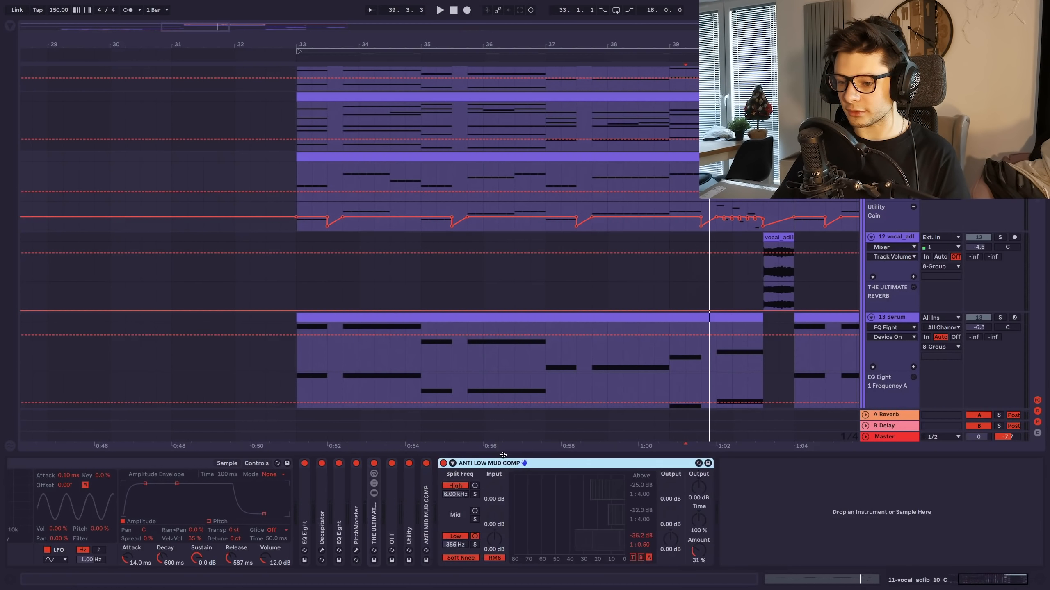
{"action": "key", "text": "space"}
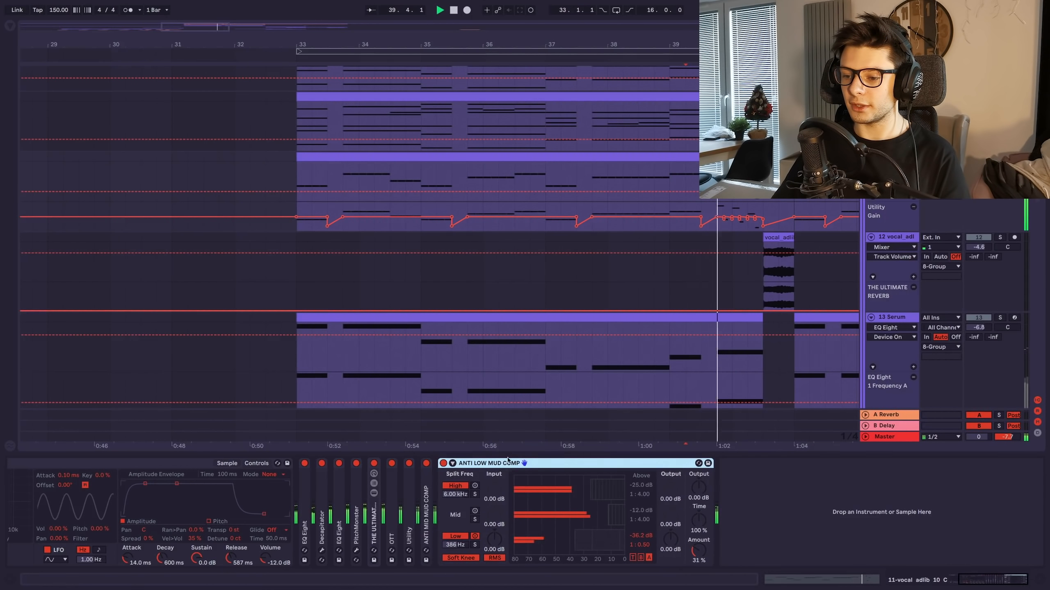
{"action": "key", "text": "space"}
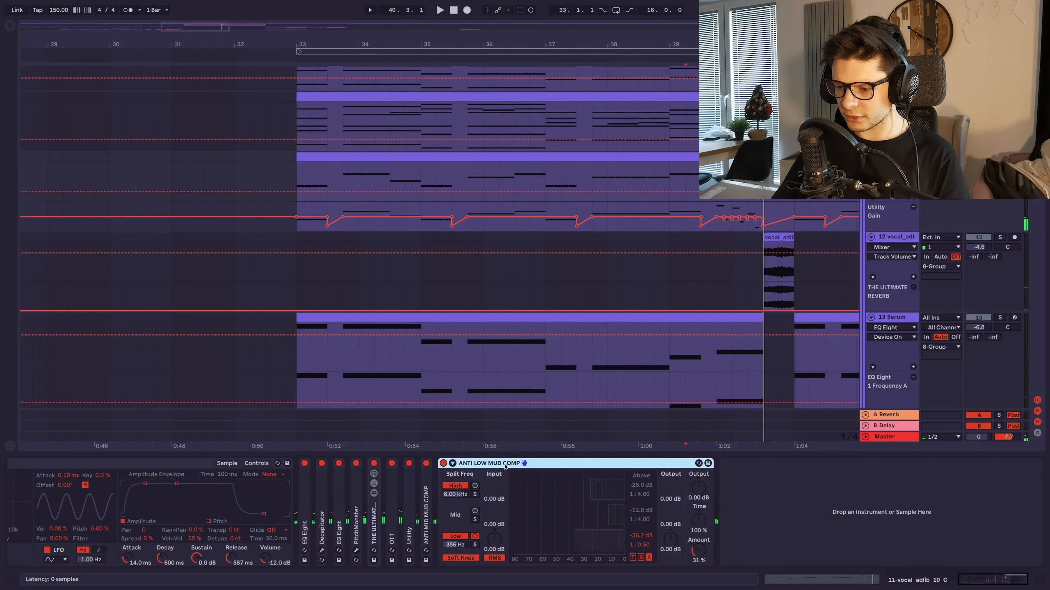
- Play the vocal adlib from 39.2.1 again with both mud compressors unfolded, and collapse both devices
{"action": "key", "text": "space"}
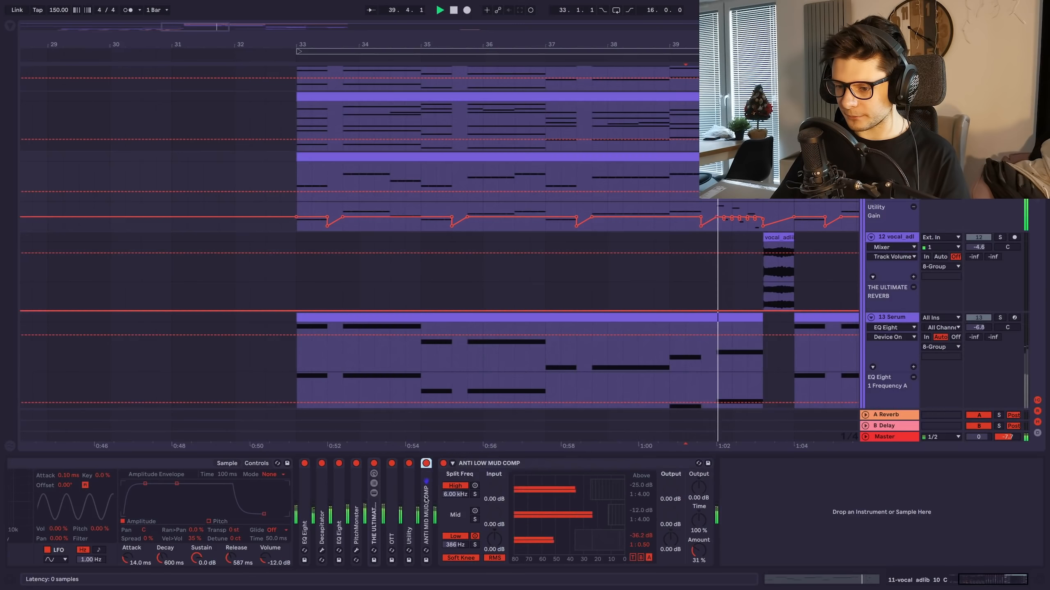
{"action": "double_click", "coordinate": [426, 513]}
{"action": "key", "text": "space"}
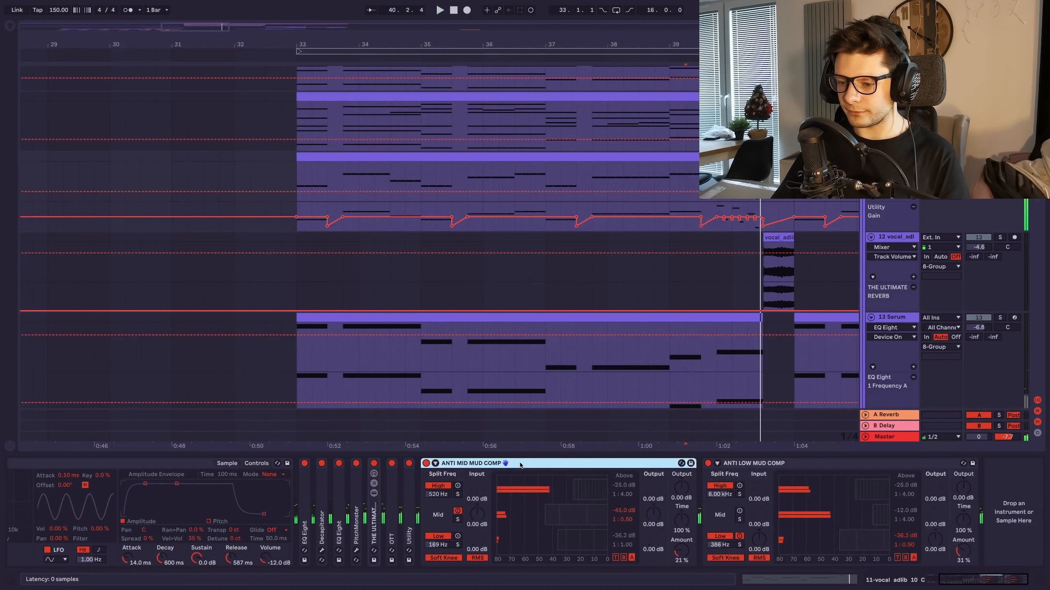
{"action": "double_click", "coordinate": [567, 462]}
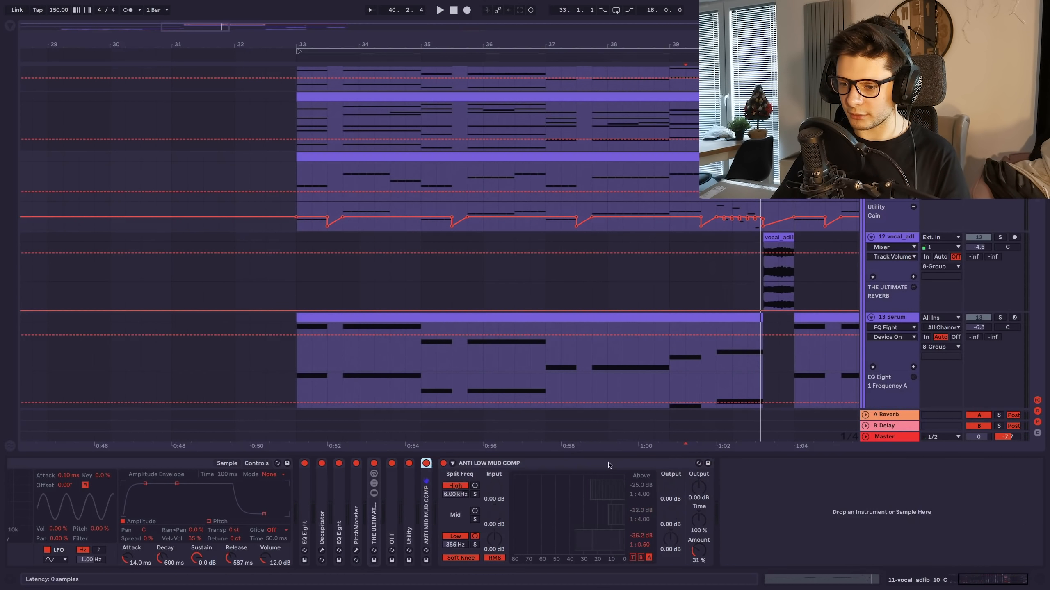
{"action": "double_click", "coordinate": [567, 462]}
- Solo audio track 12, play its vocal adlib clip from 40.3.1 to 41.1.1, and toggle the Portal device during playback
{"action": "left_click", "coordinate": [1001, 237]}
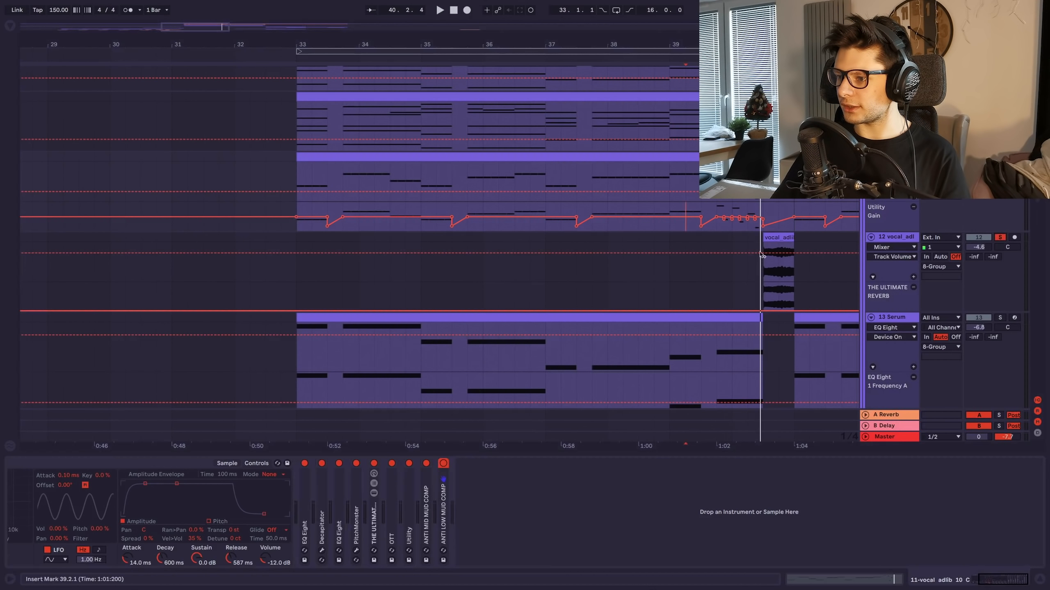
{"action": "left_click", "coordinate": [781, 239]}
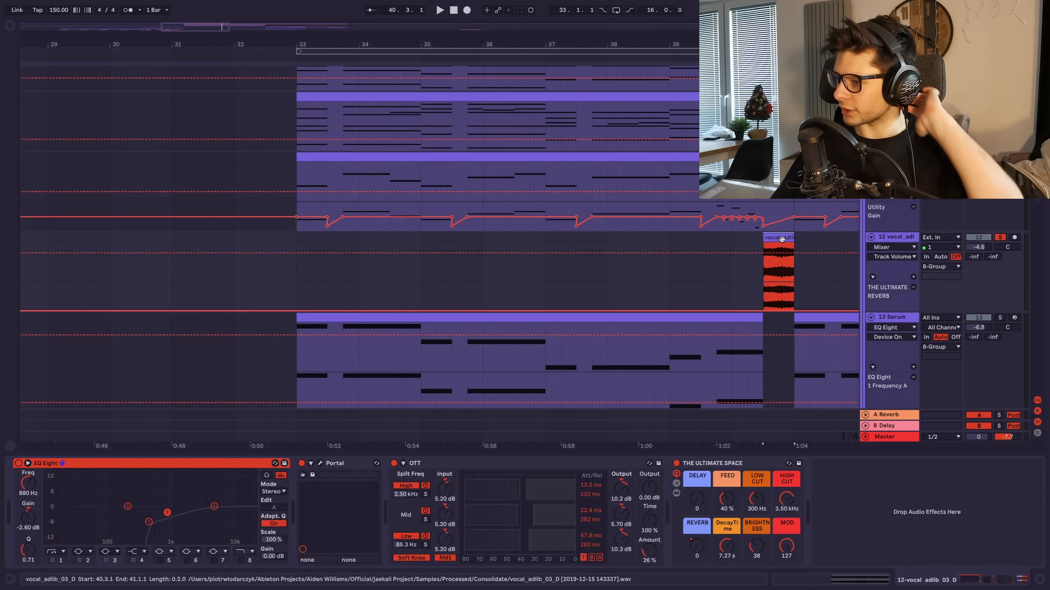
{"action": "key", "text": "space"}
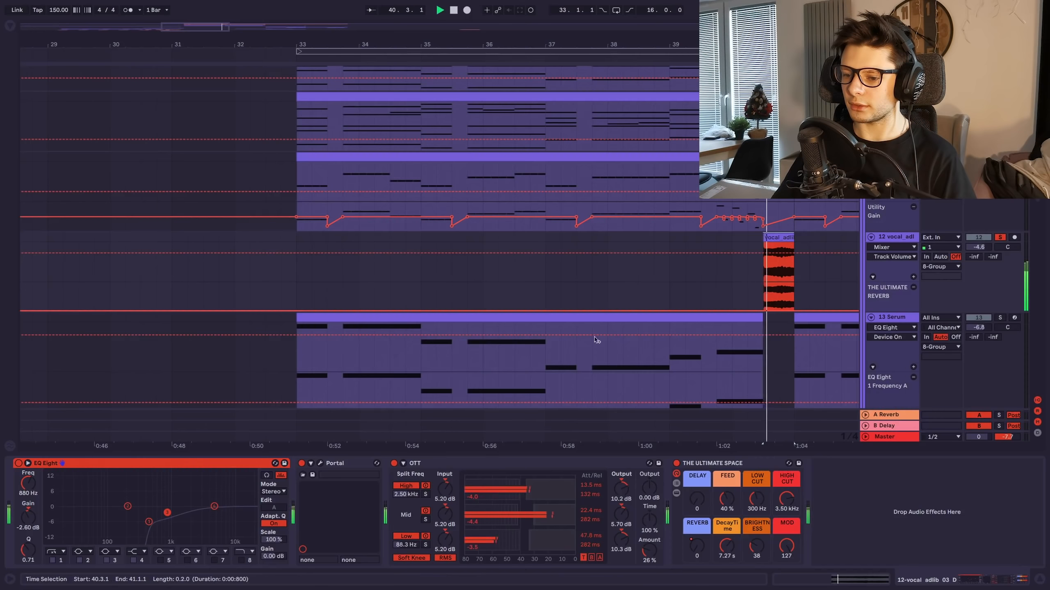
{"action": "left_click", "coordinate": [302, 463]}
{"action": "key", "text": "space"}
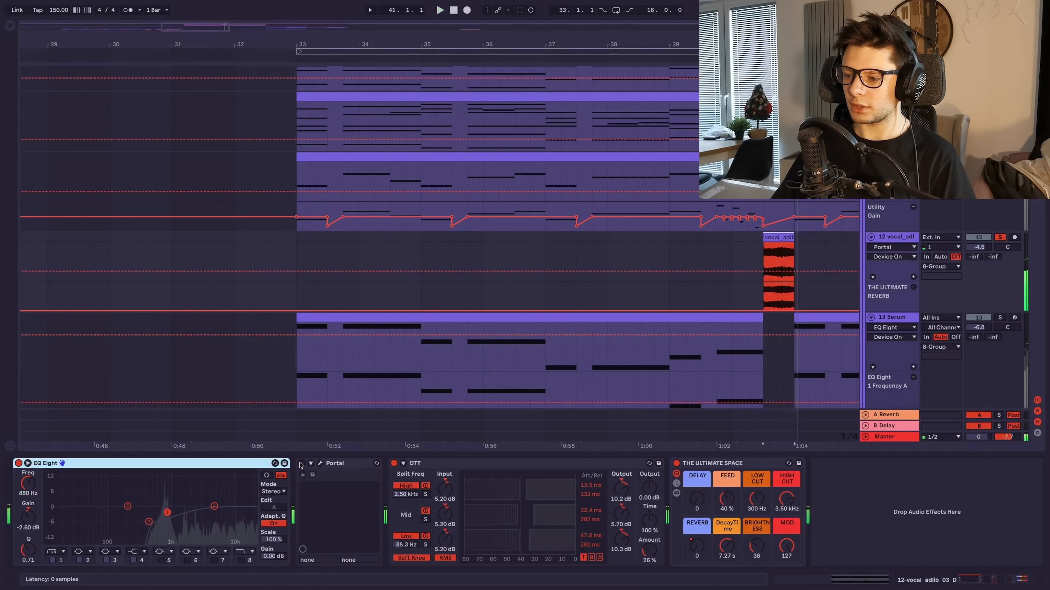
- Open the Portal plug-in window with its LOW FUZZ preset, play the vocal adlib clip through it, and close the window
{"action": "key", "text": "z"}
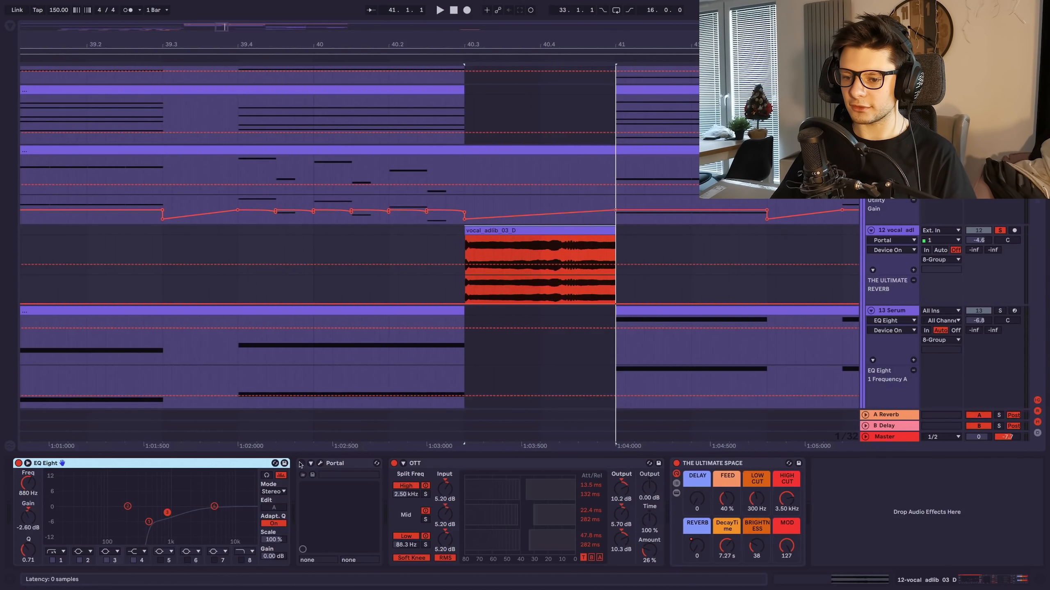
{"action": "left_click", "coordinate": [320, 463]}
{"action": "key", "text": "space"}
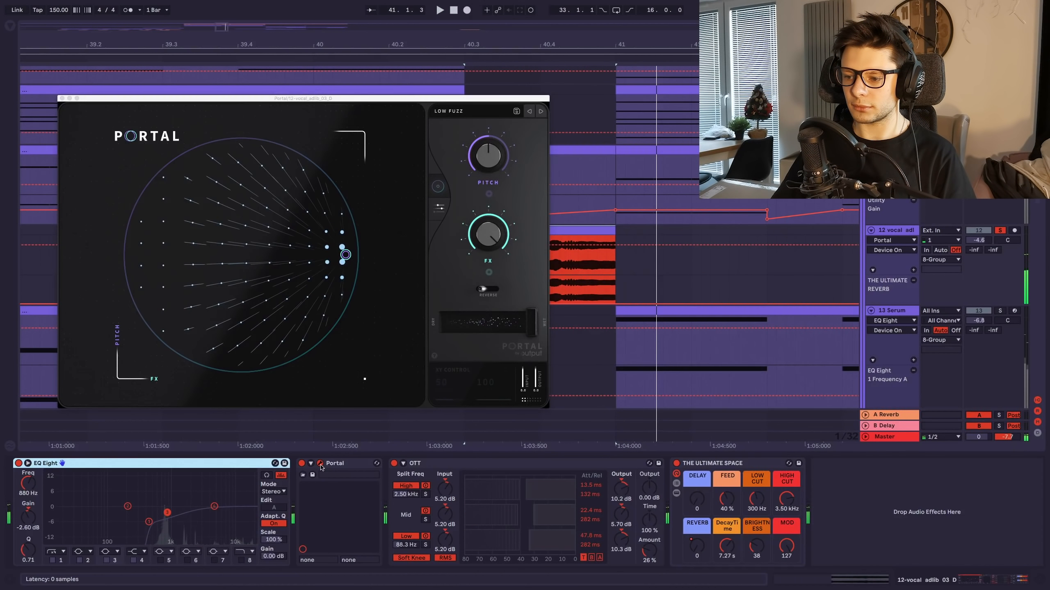
{"action": "left_click", "coordinate": [320, 464]}
{"action": "left_click", "coordinate": [321, 463]}
{"action": "left_click", "coordinate": [320, 464]}
- Return to an overview of the whole arrangement, from the reference track through the drum tracks to the music group
{"action": "scroll", "coordinate": [643, 264], "scroll_direction": "down", "scroll_amount": 5}
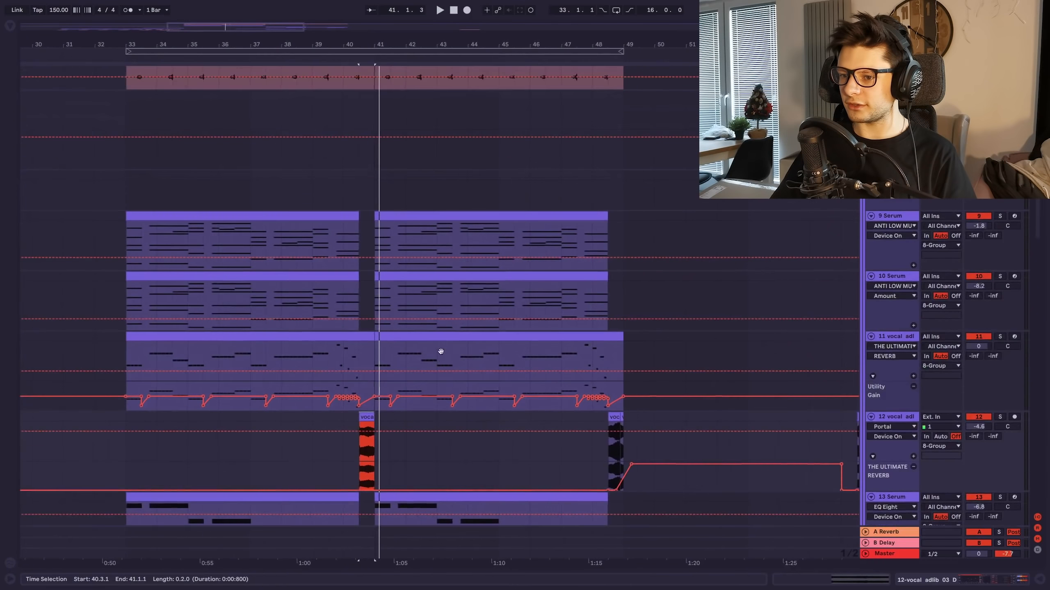
{"action": "scroll", "coordinate": [457, 291], "scroll_direction": "down", "scroll_amount": 3}
{"action": "left_click_drag", "start_coordinate": [458, 291], "coordinate": [556, 478]}
{"action": "left_click_drag", "start_coordinate": [614, 253], "coordinate": [616, 354]}
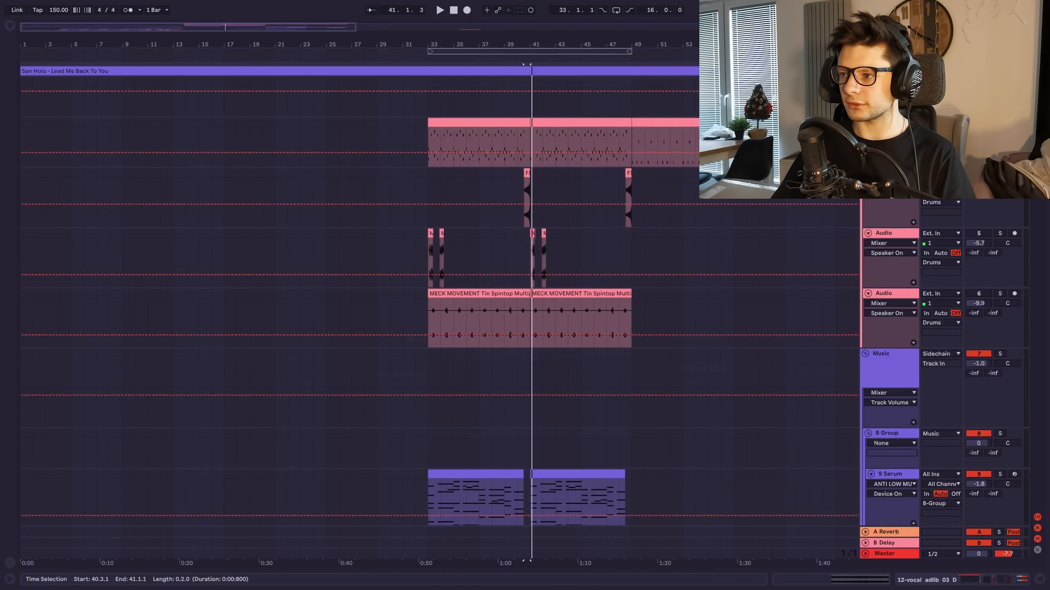